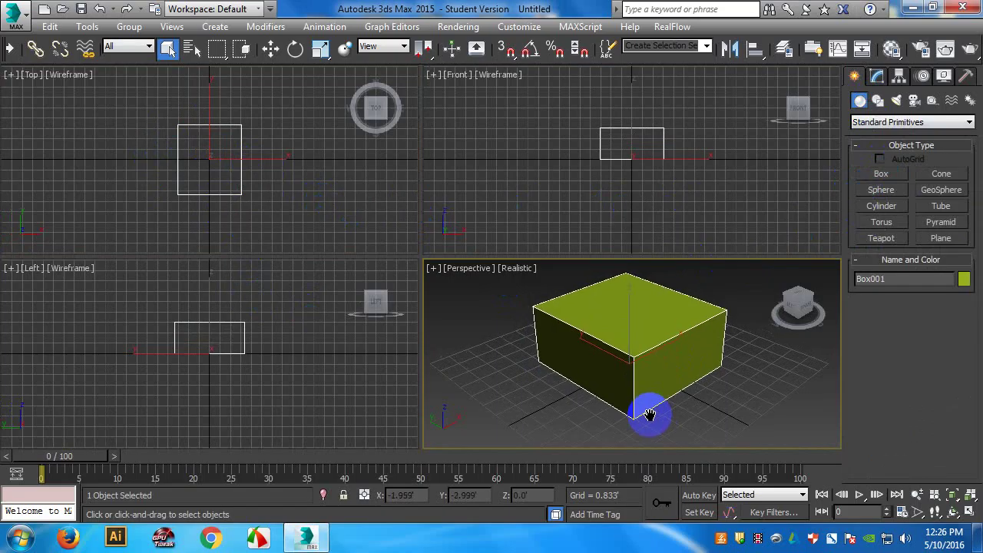
- Set the box's length segments to 2 while viewing it in the enlarged Perspective view
key("alt+w")
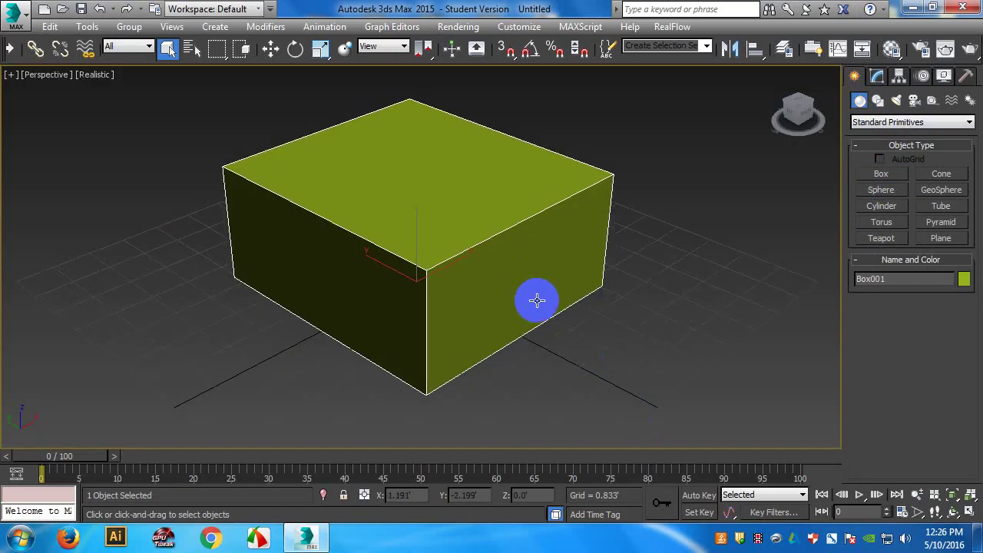
scroll(538, 297, "down", 3)
middle_click_drag(548, 355, 566, 329)
left_click(877, 76)
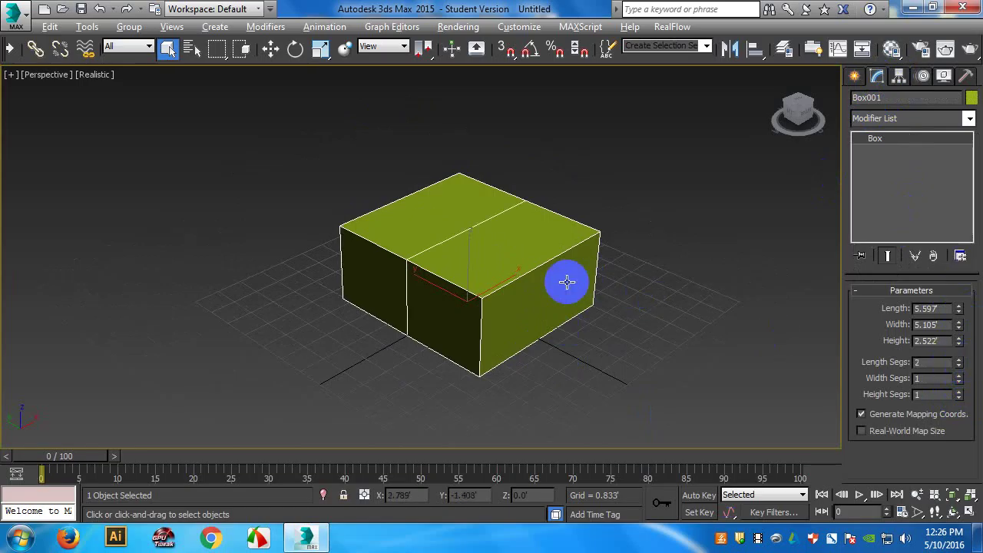
- Convert the segmented box to an Editable Poly
middle_click_drag(566, 281, 548, 243, "alt")
right_click(548, 243)
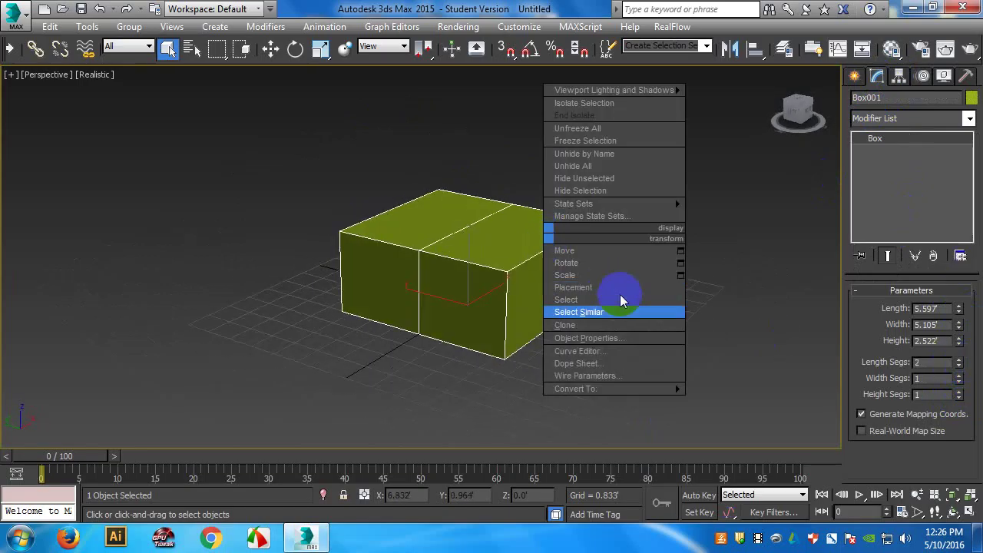
mouse_move(676, 389)
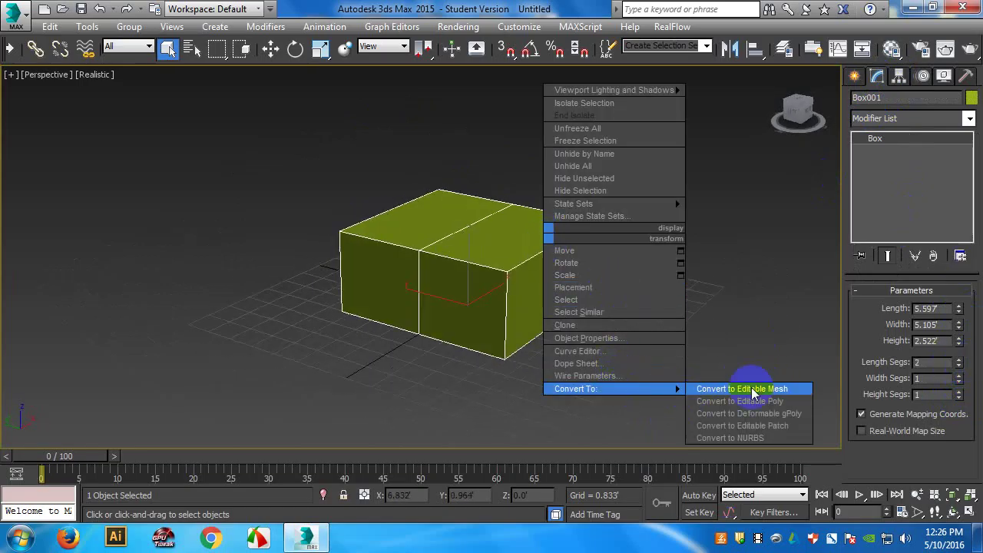
left_click(746, 402)
- Lower the two top vertices at one end of the box by about 1.6' along Z to form a slope
left_click(871, 323)
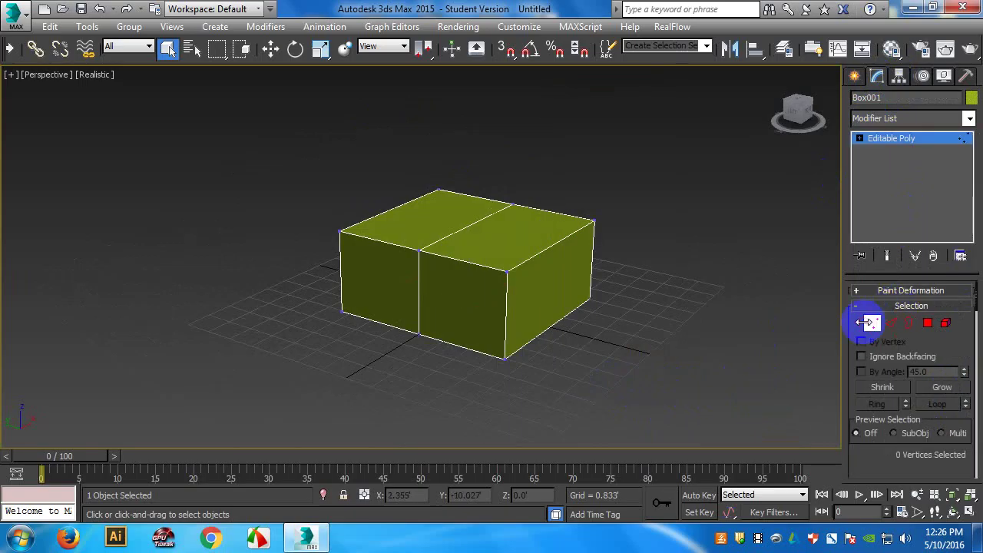
middle_click_drag(665, 275, 681, 259, "alt")
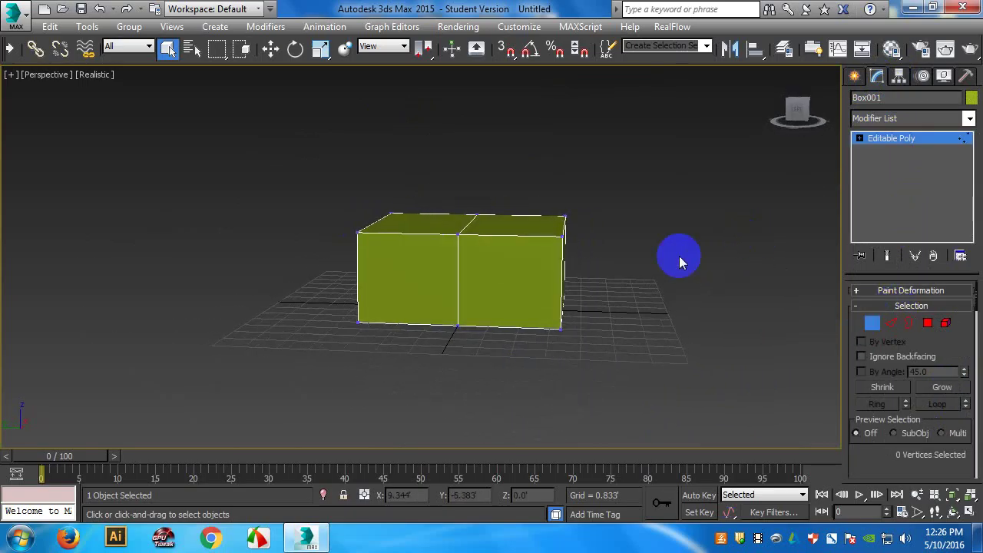
left_click_drag(514, 180, 603, 265)
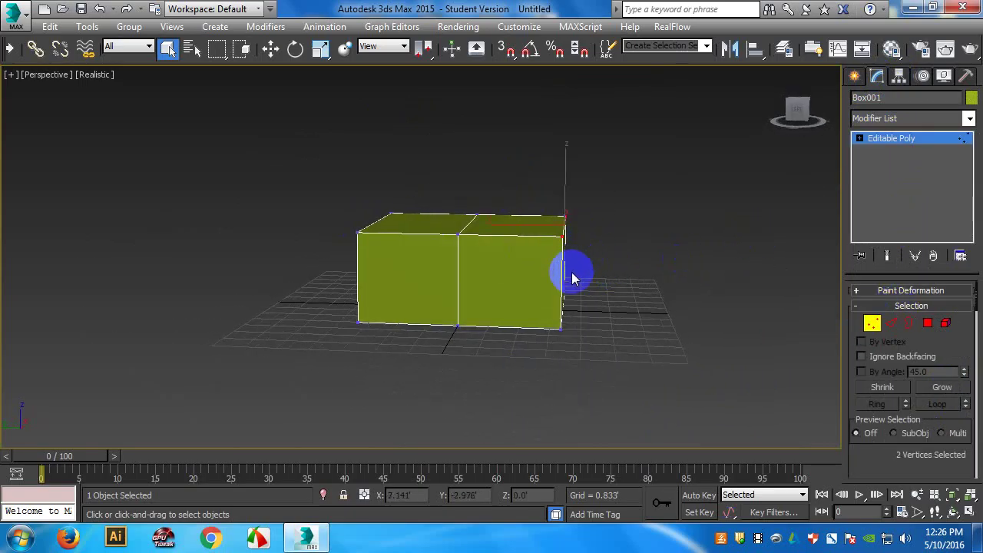
key("w")
left_click_drag(566, 184, 569, 237)
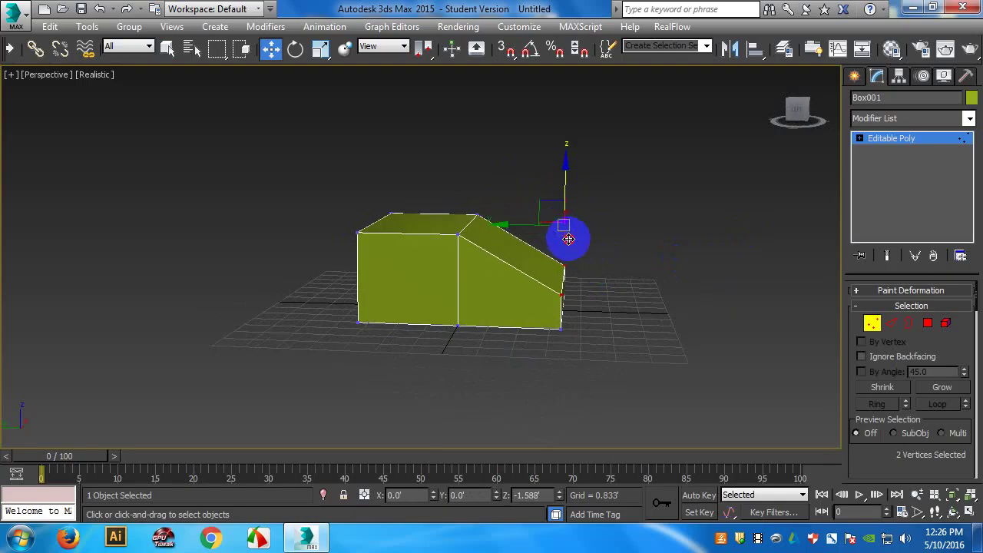
- Move the four vertices at the box's tall end inward to about Y 1.477', then leave vertex editing and deselect the box
middle_click_drag(458, 248, 529, 230, "alt")
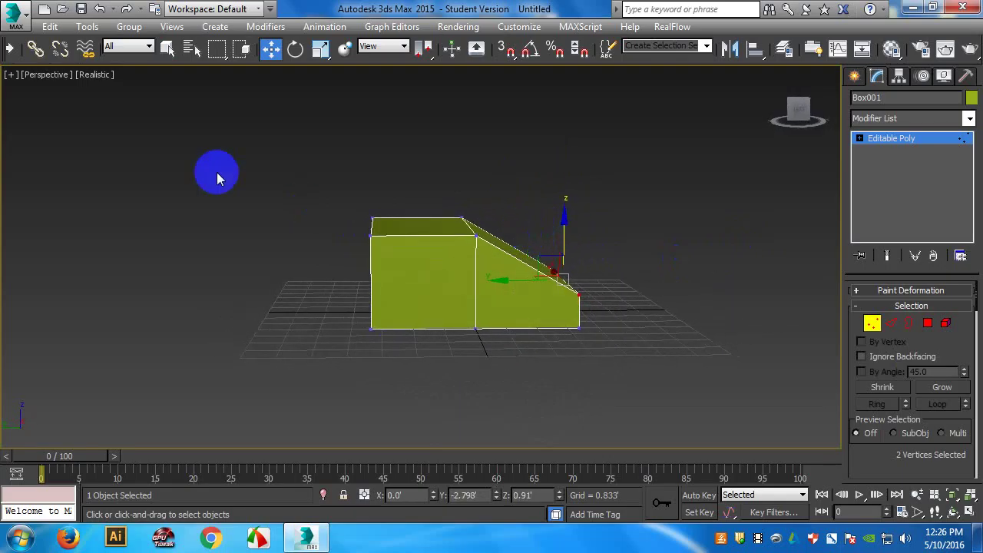
left_click_drag(259, 143, 441, 361)
left_click_drag(314, 263, 361, 267)
middle_click_drag(355, 267, 430, 354, "alt")
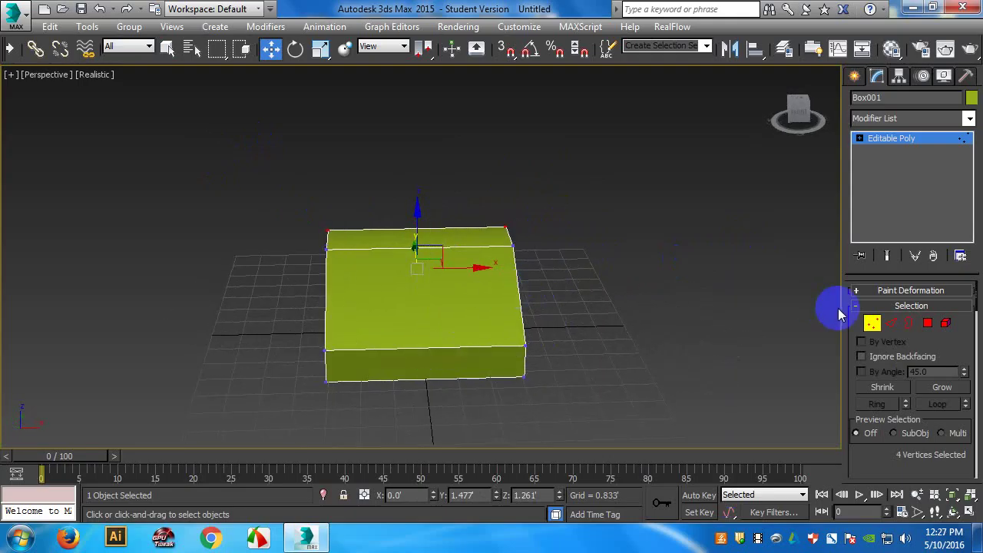
left_click(872, 323)
left_click(419, 273)
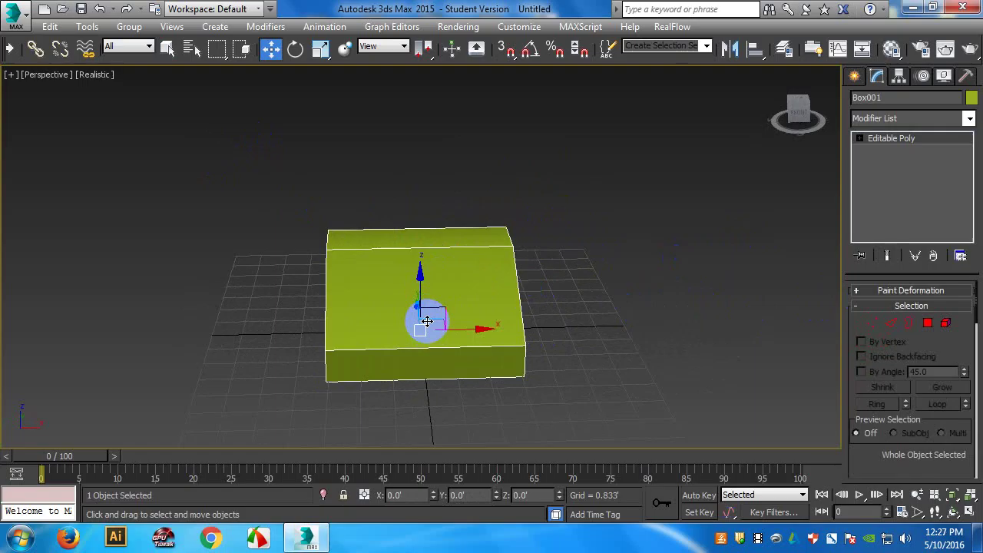
left_click(629, 242)
- Show edged faces in the Perspective view and restore the four-viewport layout with the object creation commands open
middle_click_drag(433, 295, 523, 289, "alt")
middle_click_drag(430, 268, 369, 310, "alt")
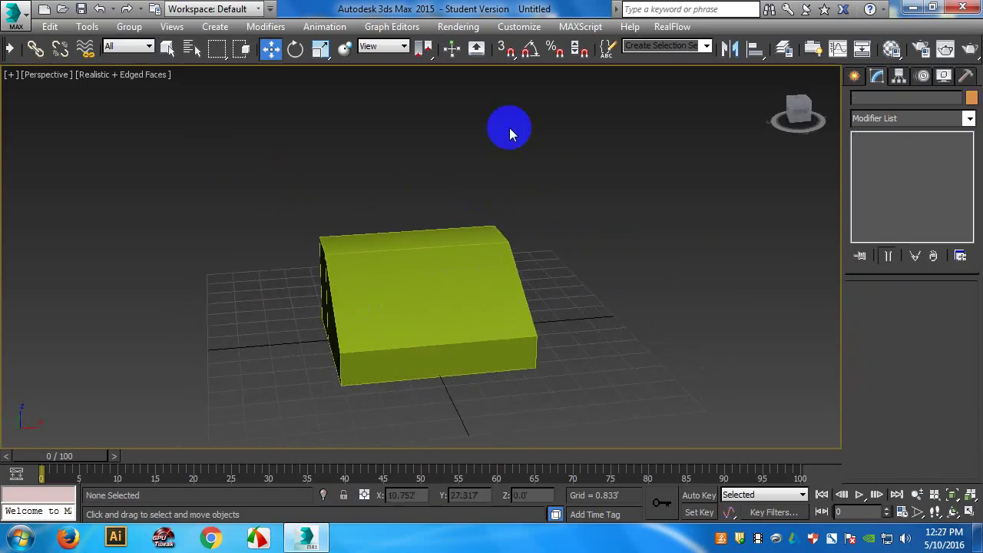
middle_click_drag(457, 311, 471, 332, "alt")
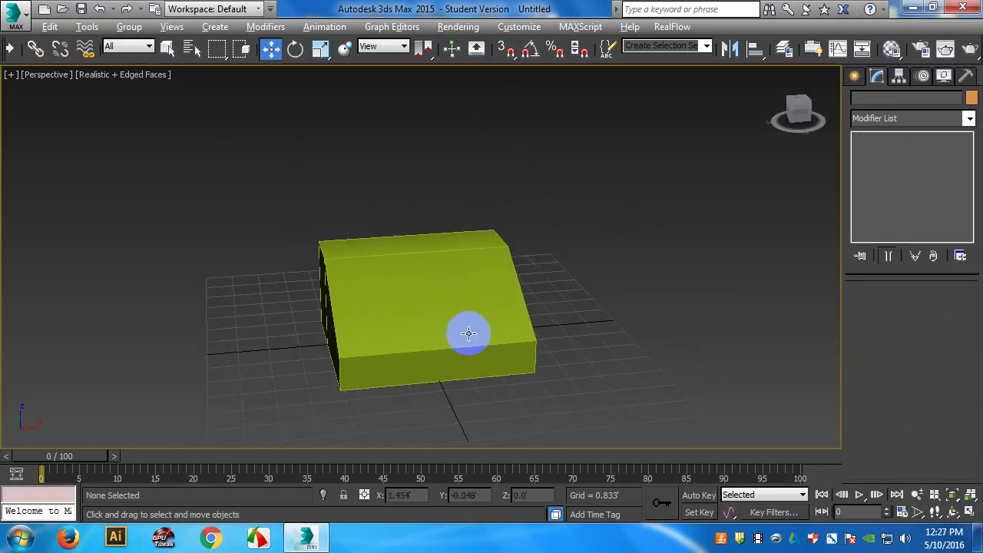
key("alt+w")
left_click(854, 75)
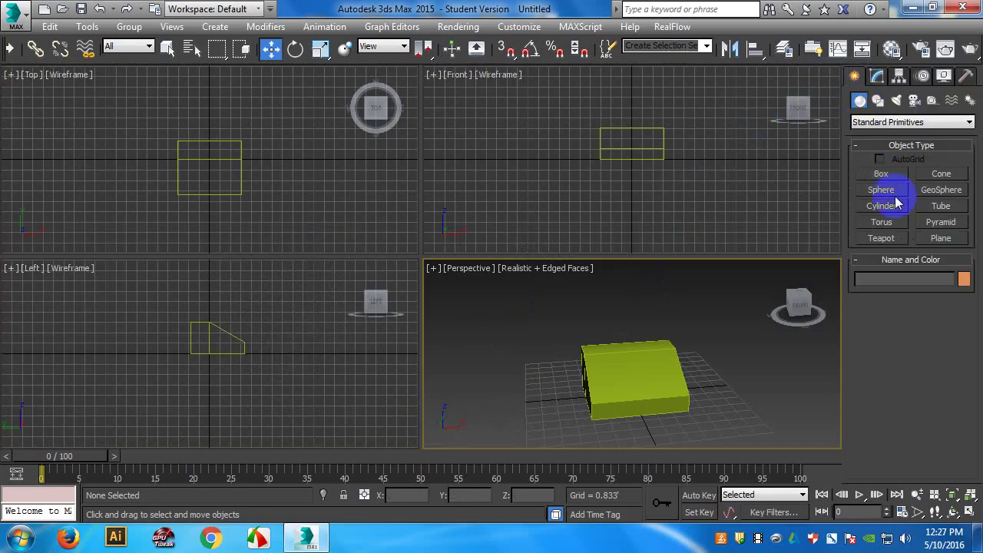
left_click(878, 101)
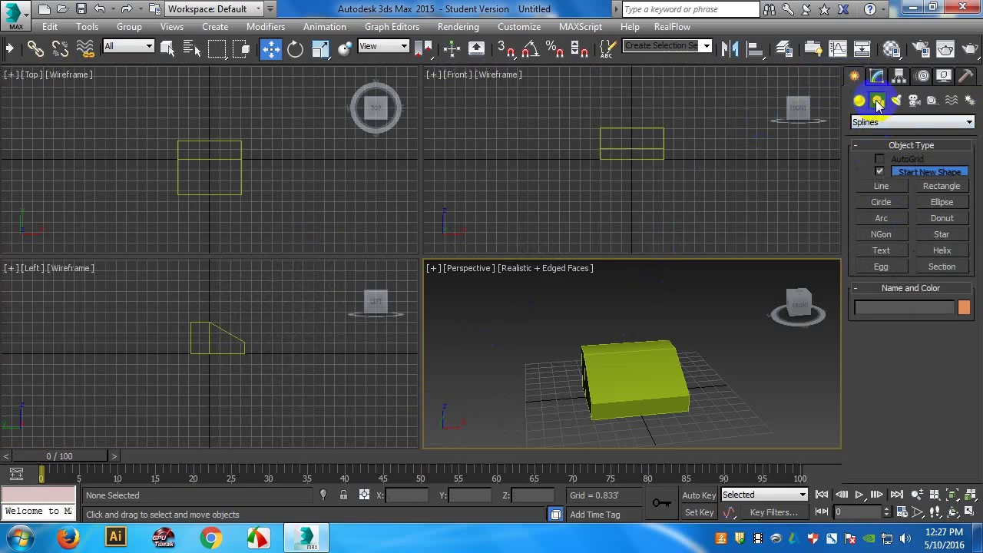
left_click(880, 186)
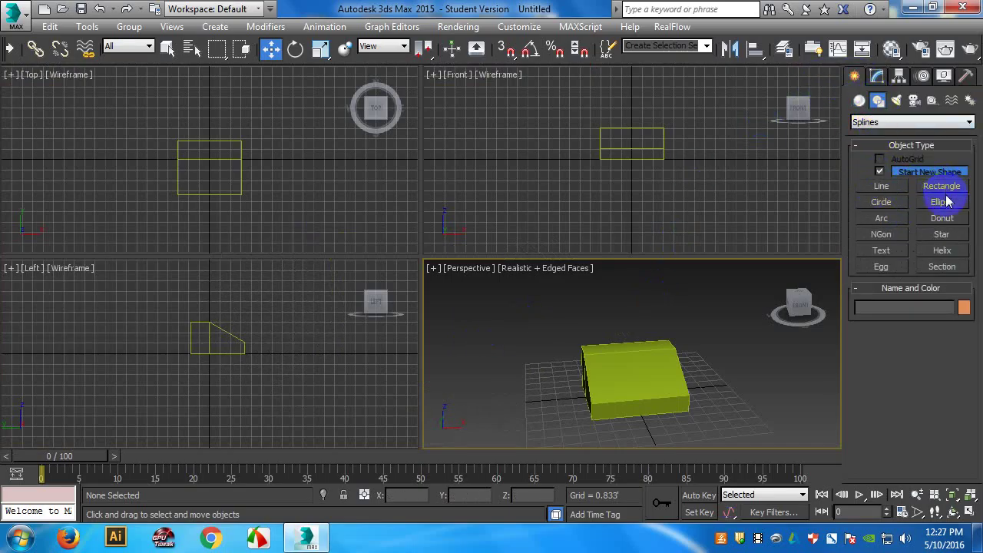
left_click(874, 123)
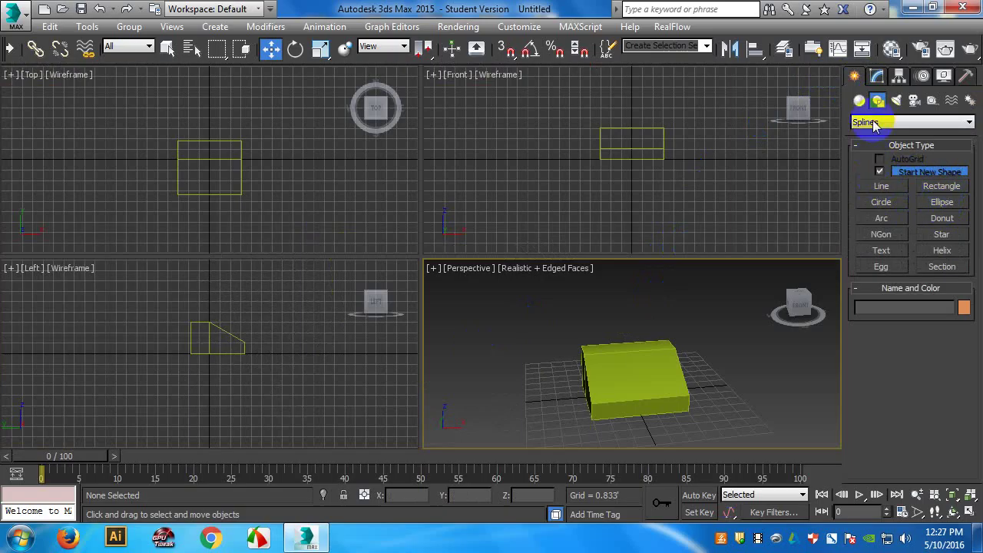
left_click(859, 103)
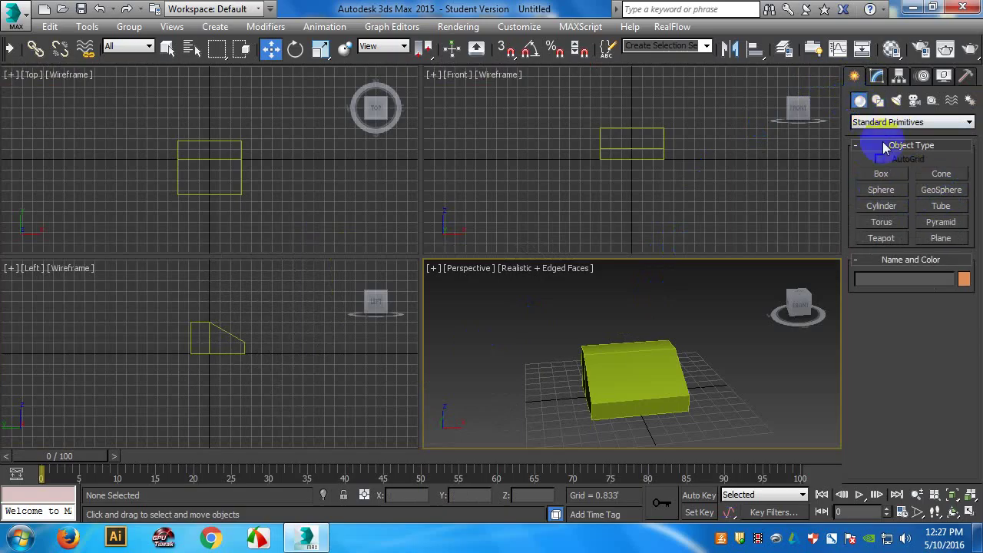
- Create an upright pointed cone just behind the box's back-left corner in the Top view, about 0.359' in base radius and 9.471' high
left_click(942, 175)
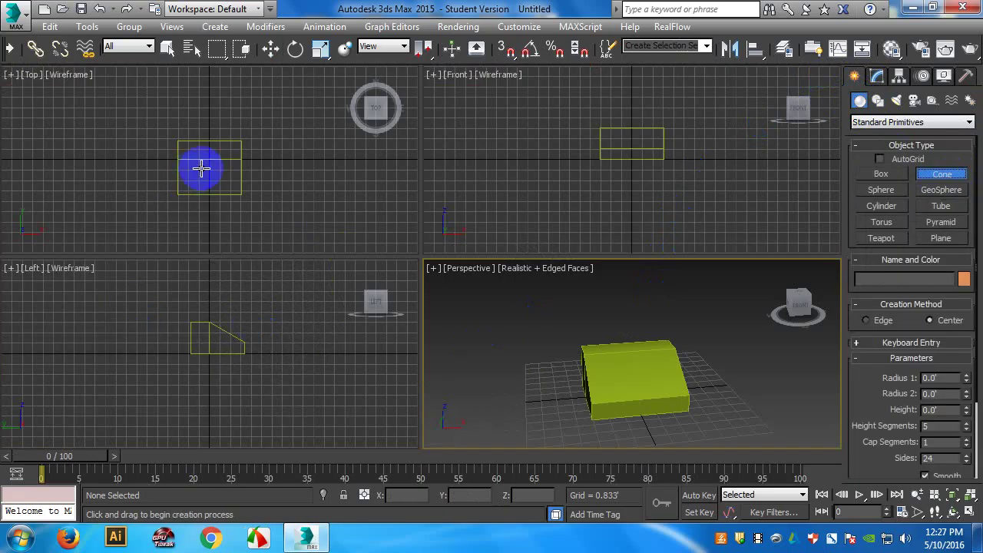
left_click(181, 136)
left_click(176, 48)
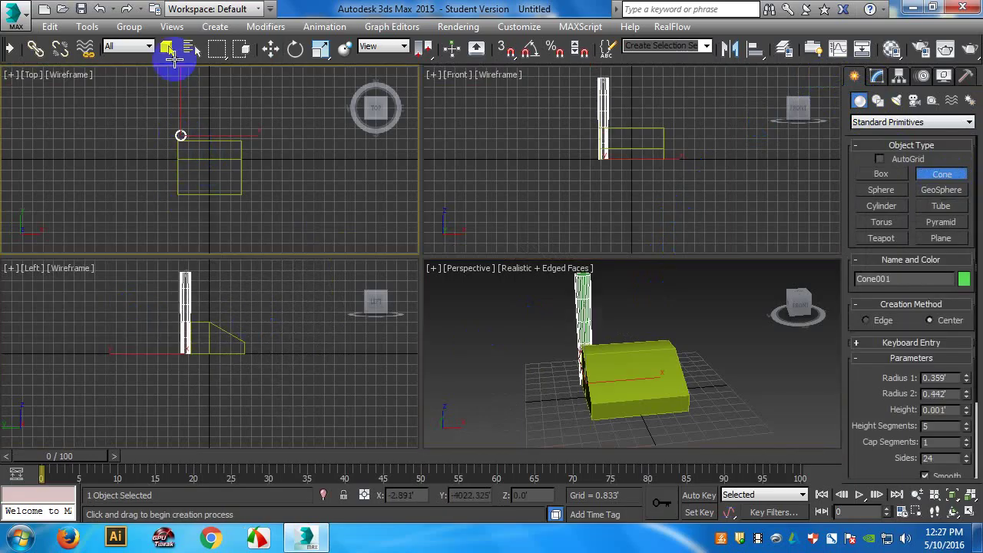
left_click(143, 48)
left_click(95, 127)
key("w")
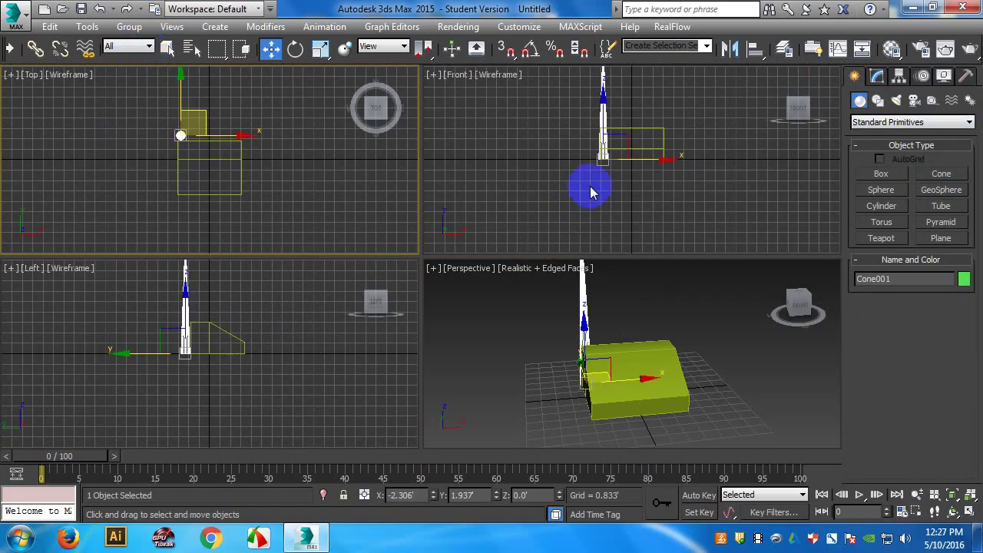
- Raise the cone in the Front view to about Z 2.161', near the top of the box
left_click(877, 76)
mouse_move(629, 180)
middle_mouse_down()
mouse_move(623, 259)
mouse_move(620, 169)
middle_mouse_up()
left_click_drag(605, 138, 595, 103)
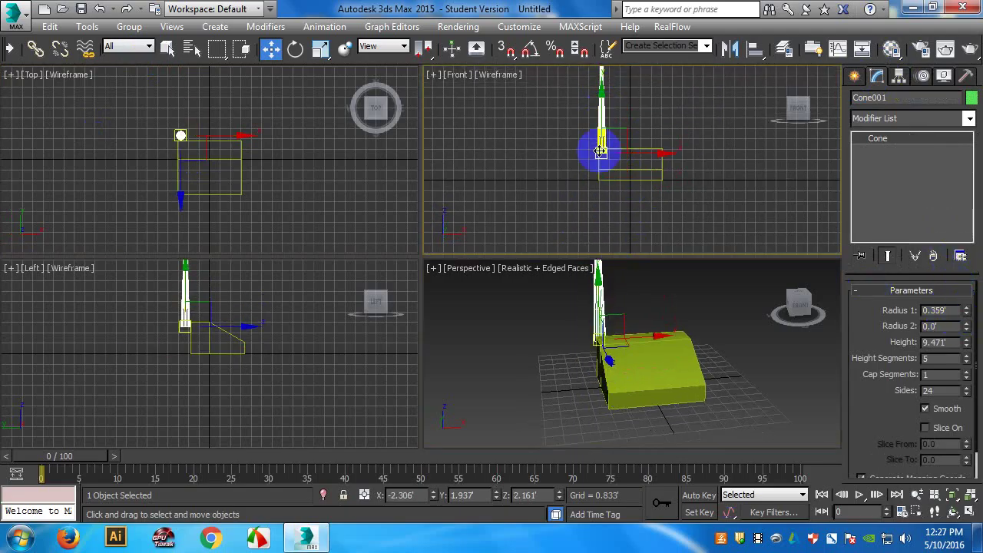
- Switch the display units to Generic Units and set the cone's Radius 1 to 2.0
left_click(519, 27)
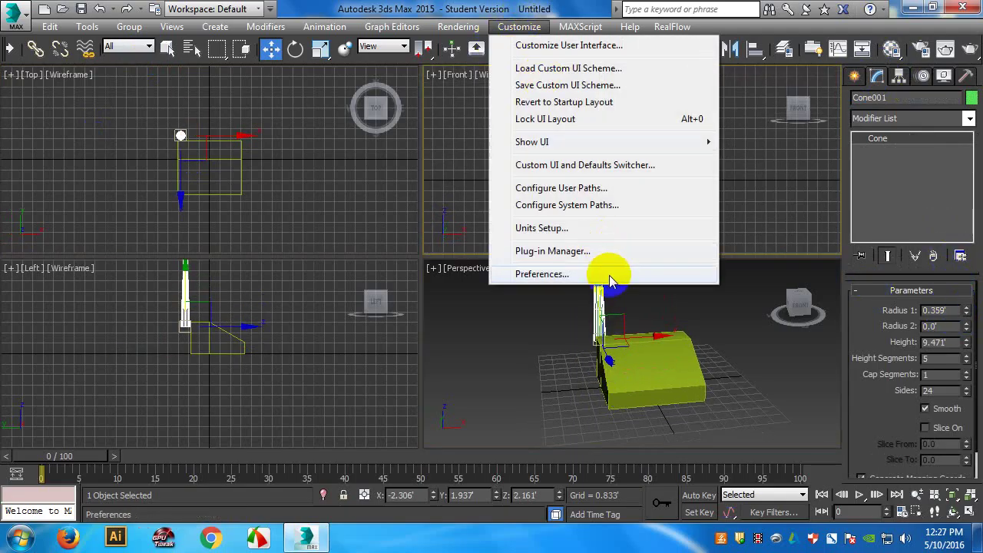
left_click(582, 227)
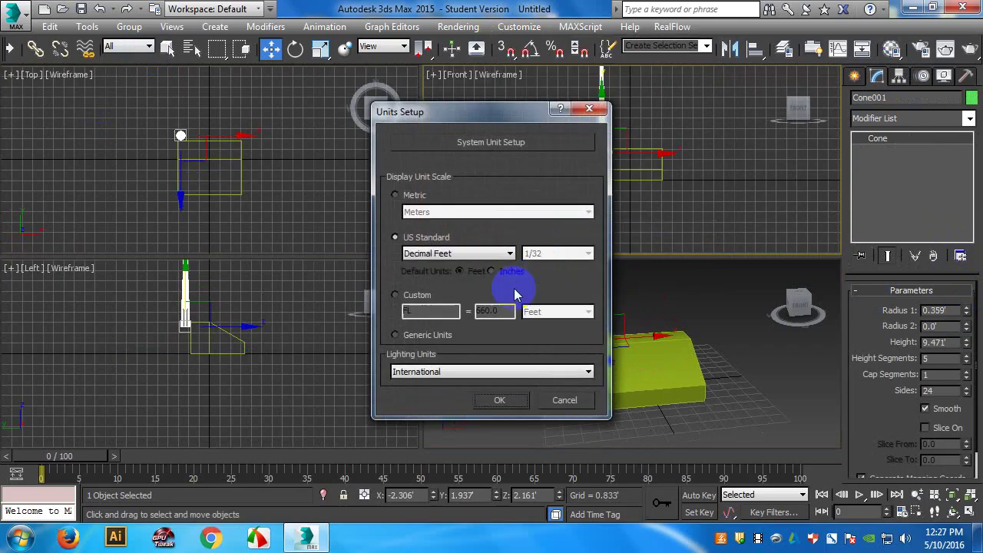
left_click(510, 399)
left_click(957, 311)
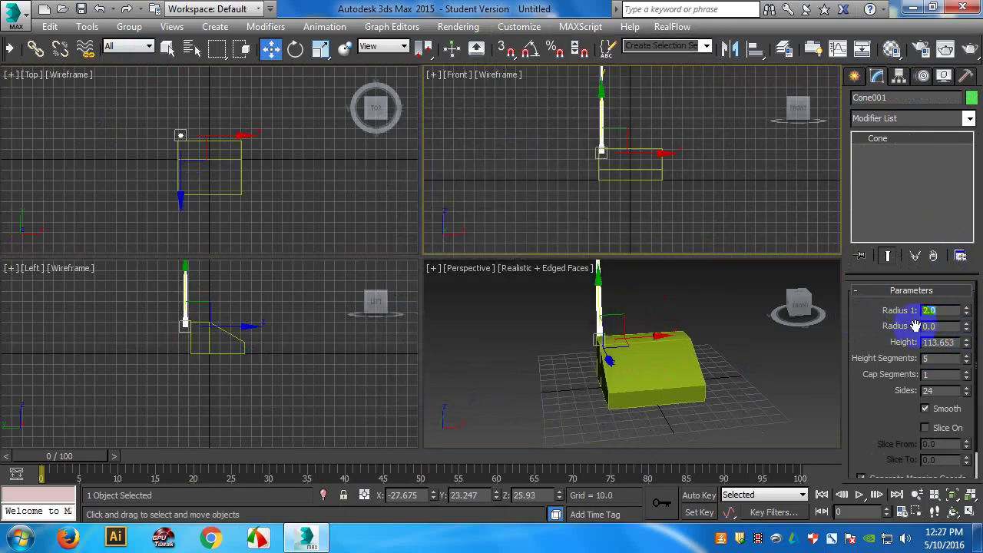
- Move the cone up in the Front view to about Z 29.611 so its base is level with the box's top
left_click(637, 113)
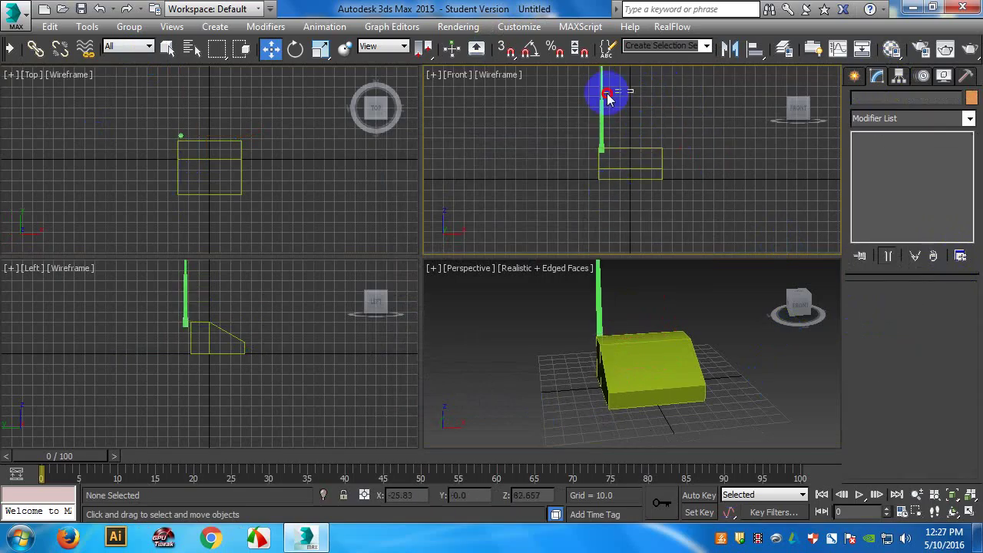
left_click(606, 95)
left_click_drag(603, 105, 607, 97)
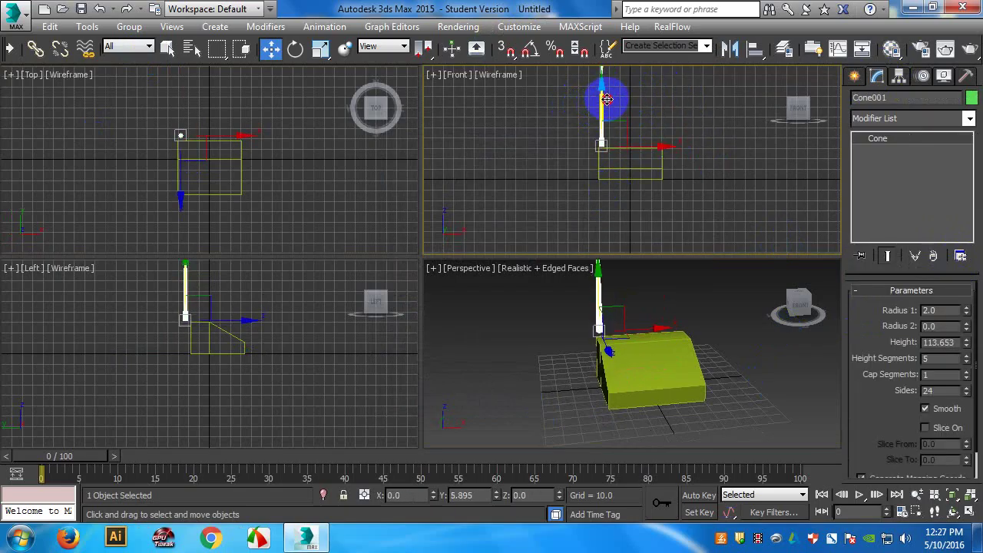
left_click(527, 389)
scroll(658, 389, "down", 4)
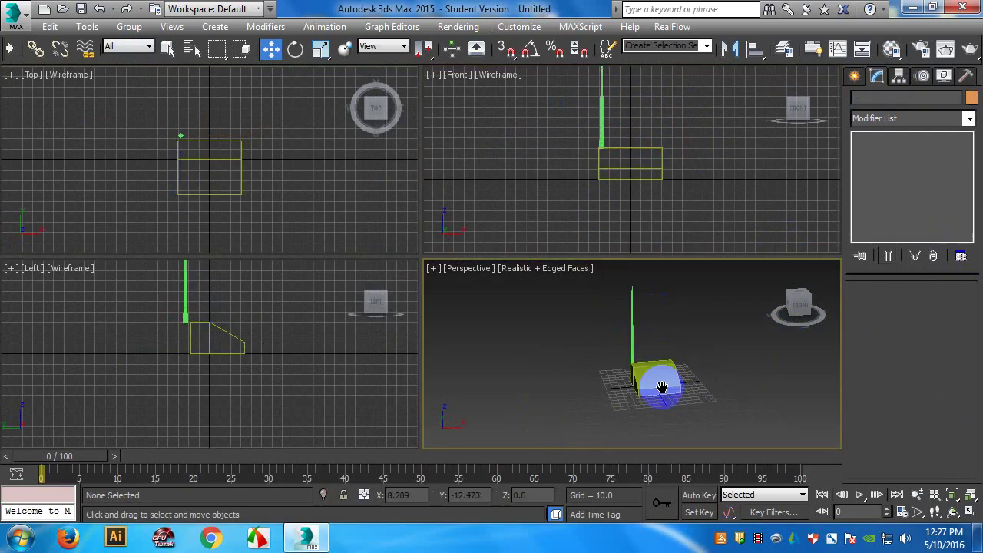
scroll(661, 370, "down", 2)
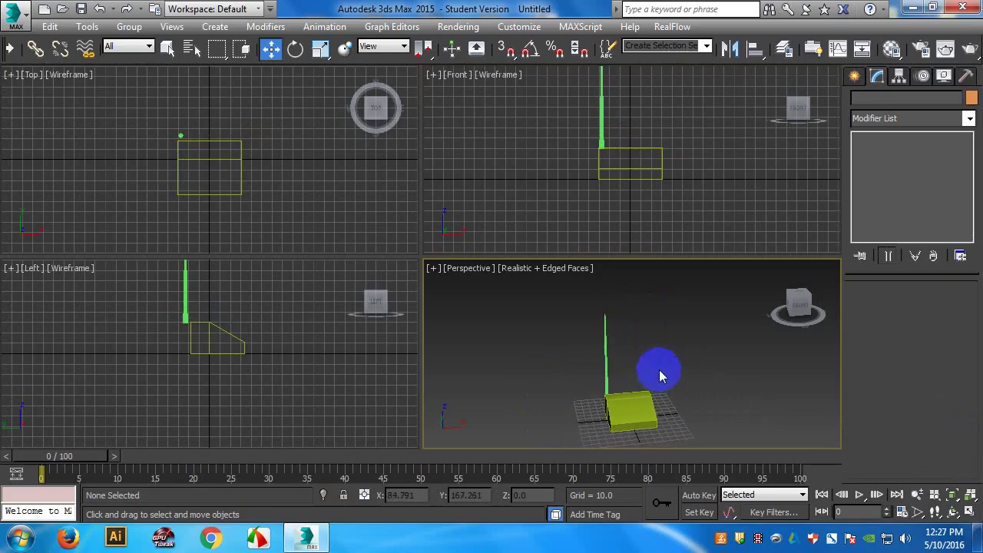
left_click_drag(637, 316, 529, 355)
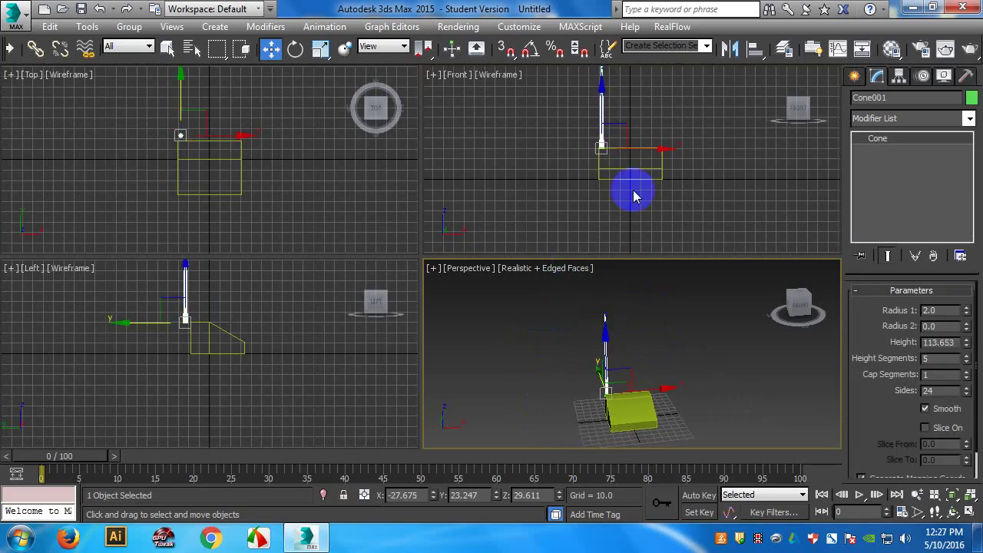
left_click(653, 343)
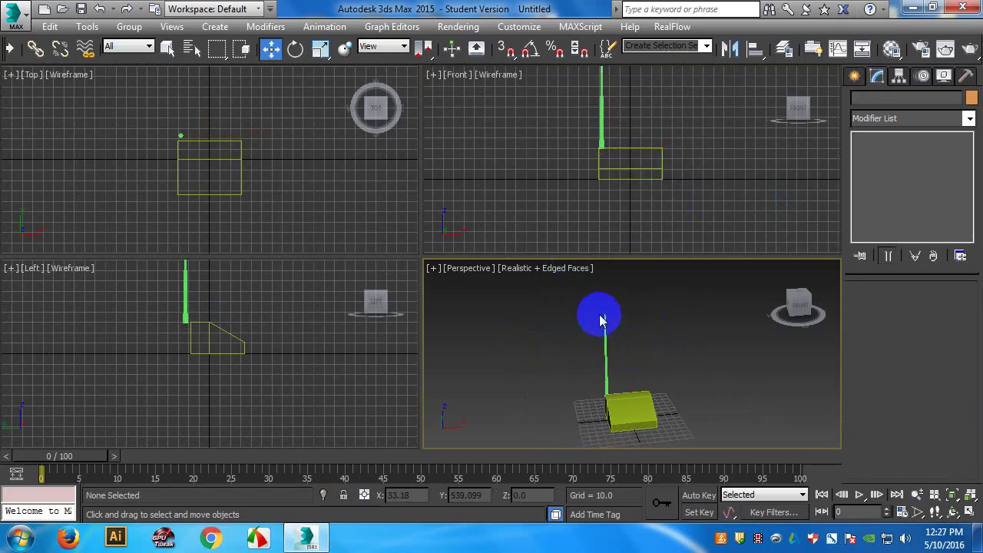
- Create a small sphere above the middle of the box in the Front view
left_click(854, 76)
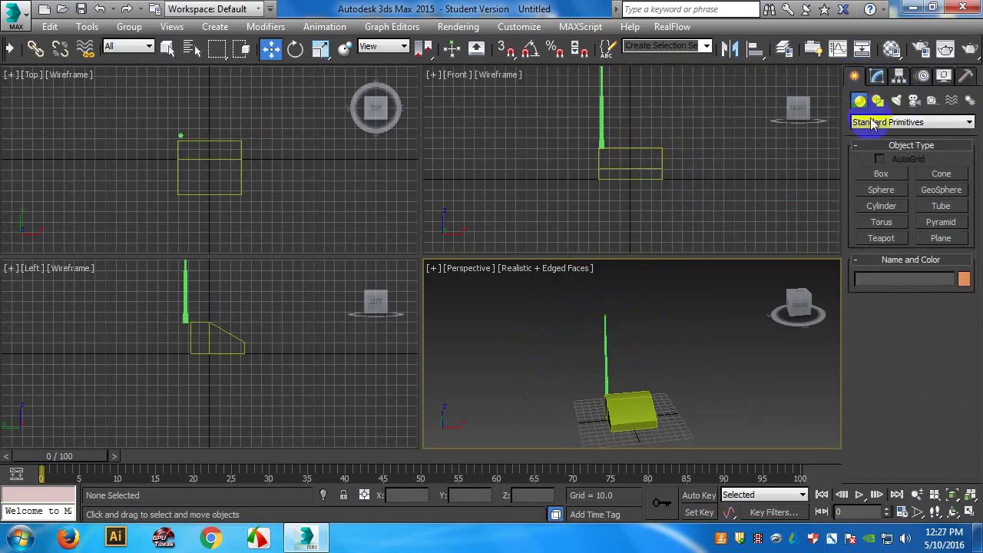
left_click(884, 191)
left_click_drag(629, 121, 638, 149)
key("w")
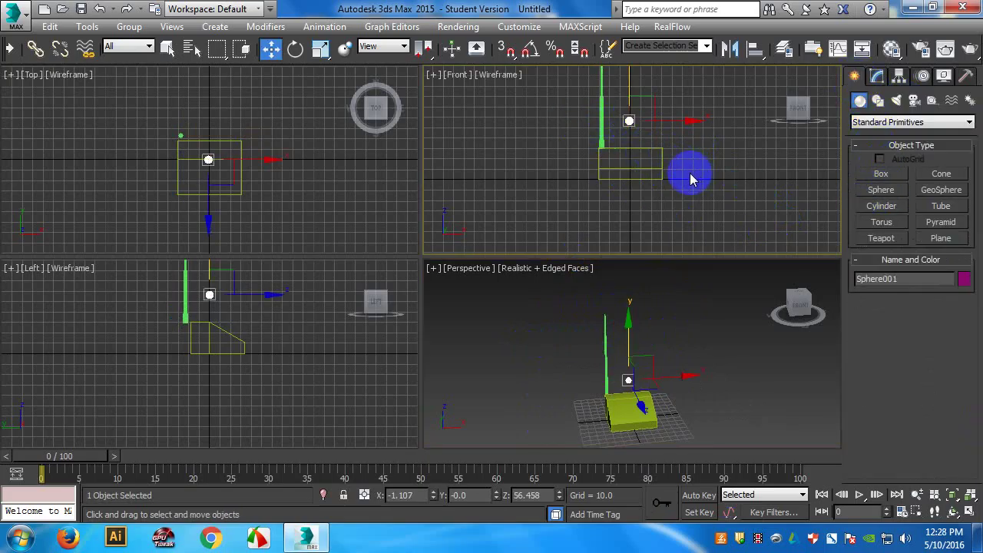
- Align the small sphere with the cone's pivot at its base
key("alt+a")
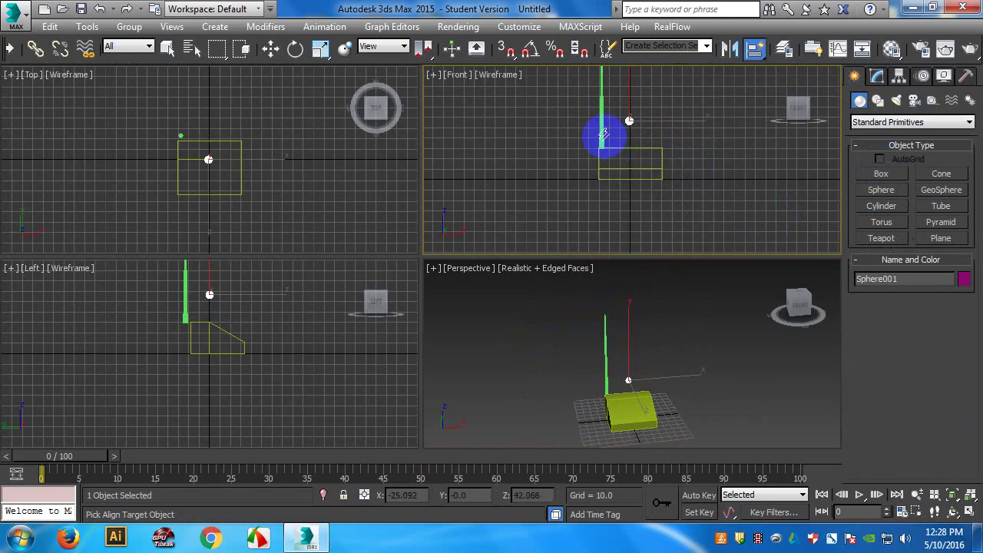
key("w")
middle_click_drag(603, 127, 610, 208)
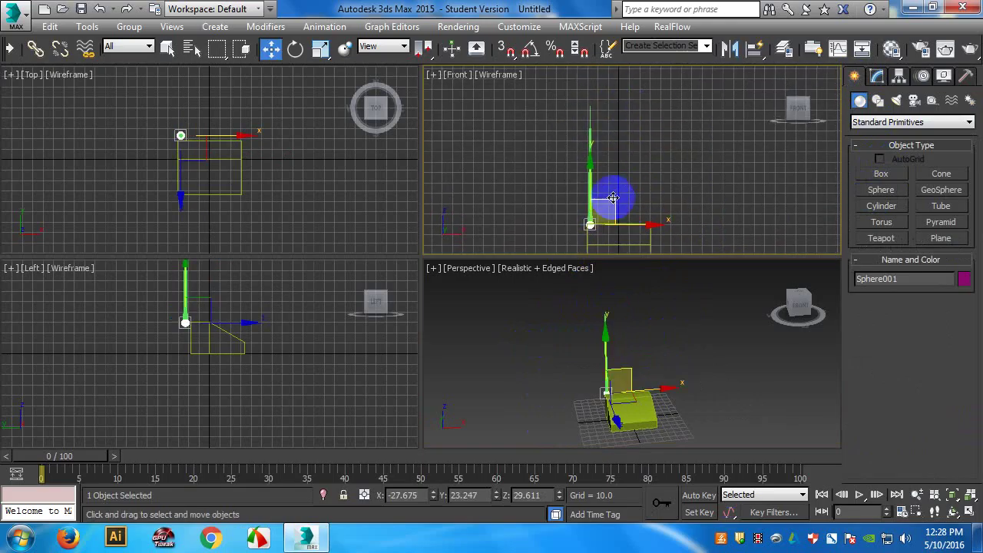
- Move the small sphere up in the Front view from the cone's base to its tip
left_click_drag(589, 186, 606, 60)
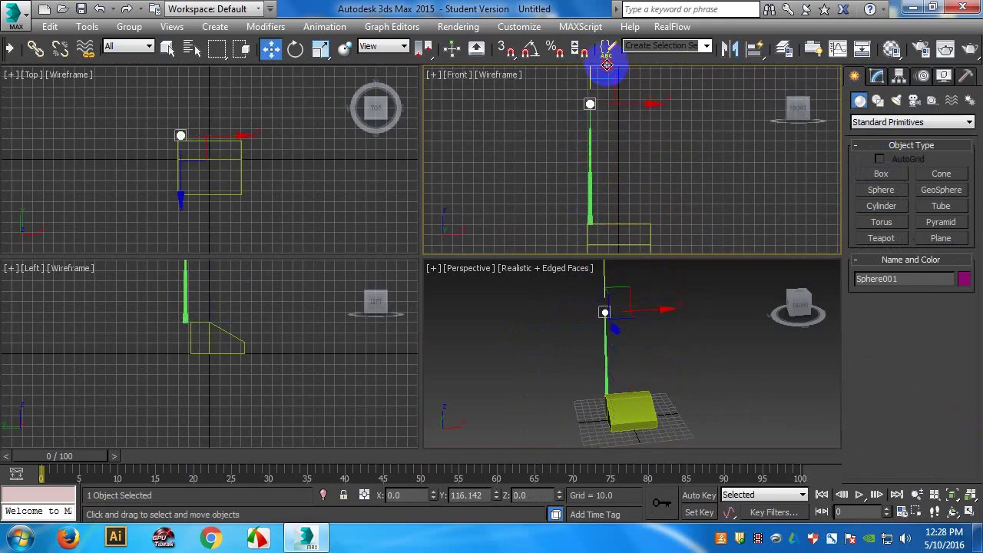
left_click(652, 166)
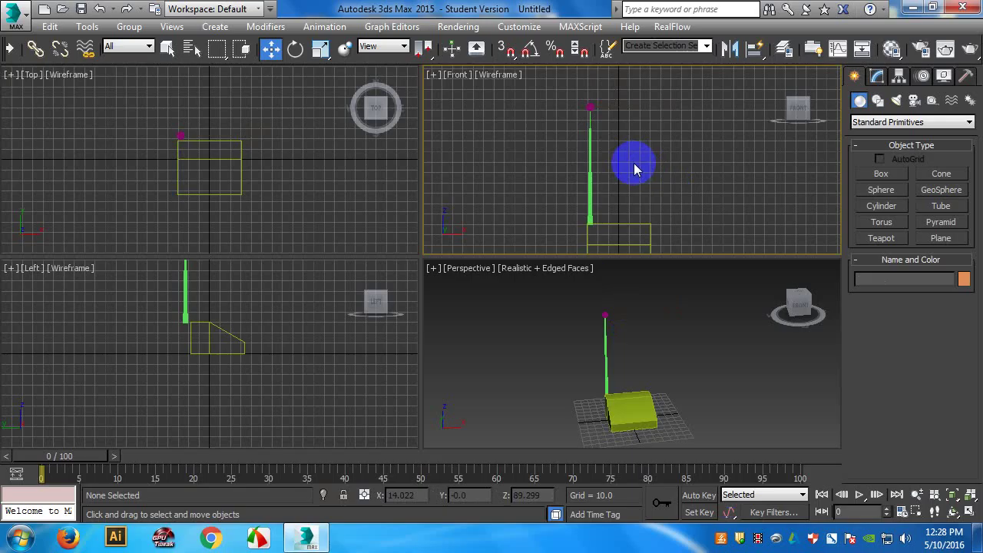
left_click_drag(633, 149, 545, 84)
left_click(605, 182)
- Convert the tall thin cone to Editable Poly
left_click(591, 185)
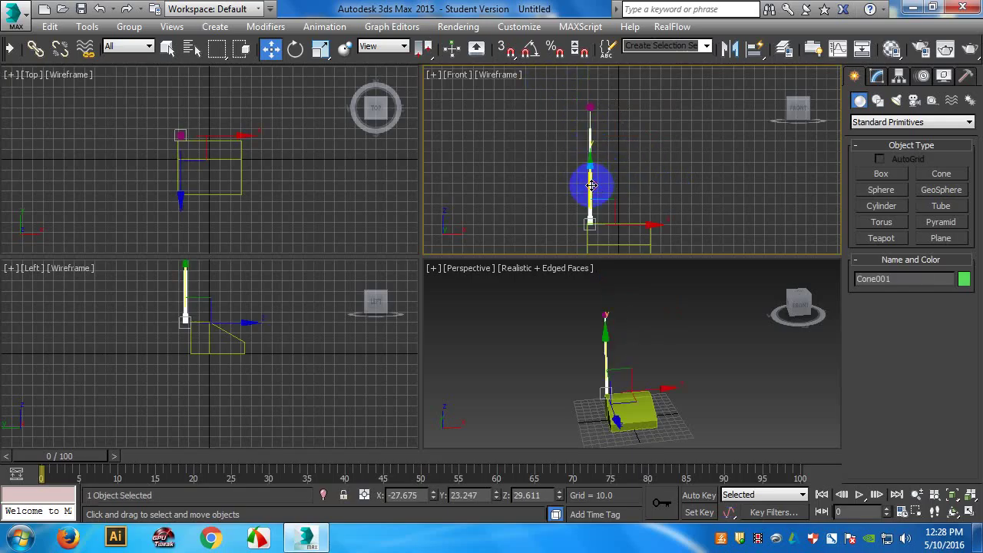
right_click(590, 185)
mouse_move(611, 336)
left_click(782, 348)
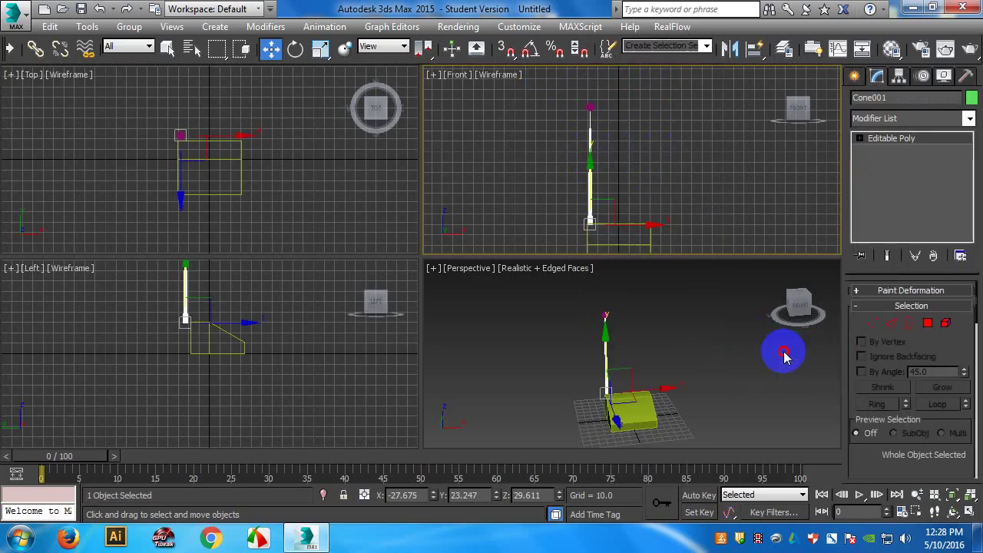
- Attach the small sphere at the tip to the cone so both form one antenna object
left_click_drag(865, 467, 858, 299)
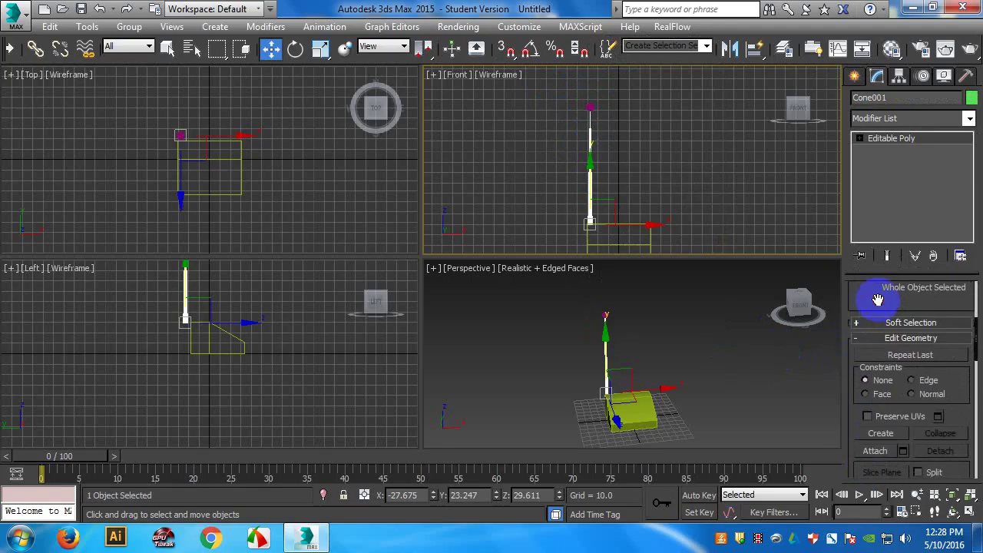
left_click(877, 451)
left_click(588, 106)
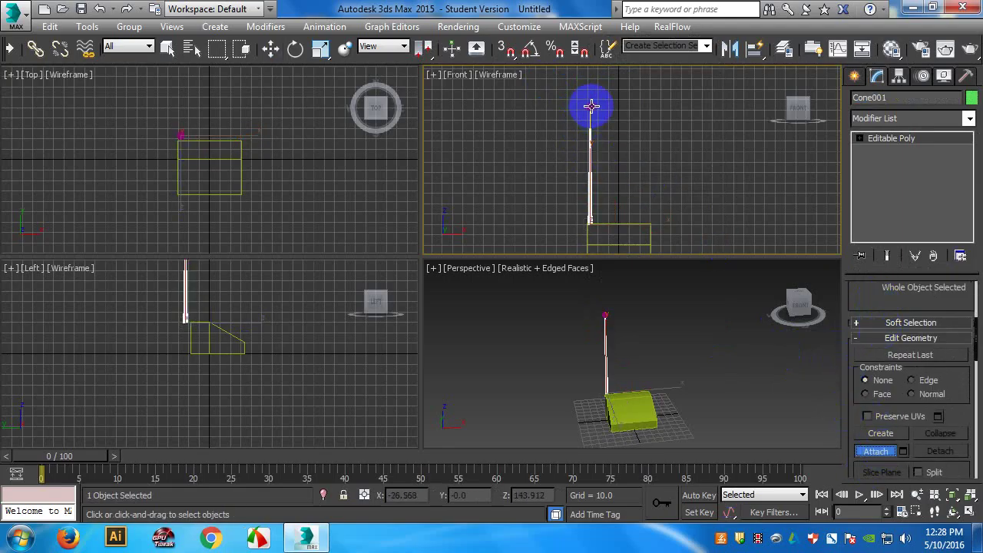
left_click(875, 451)
left_click(681, 136)
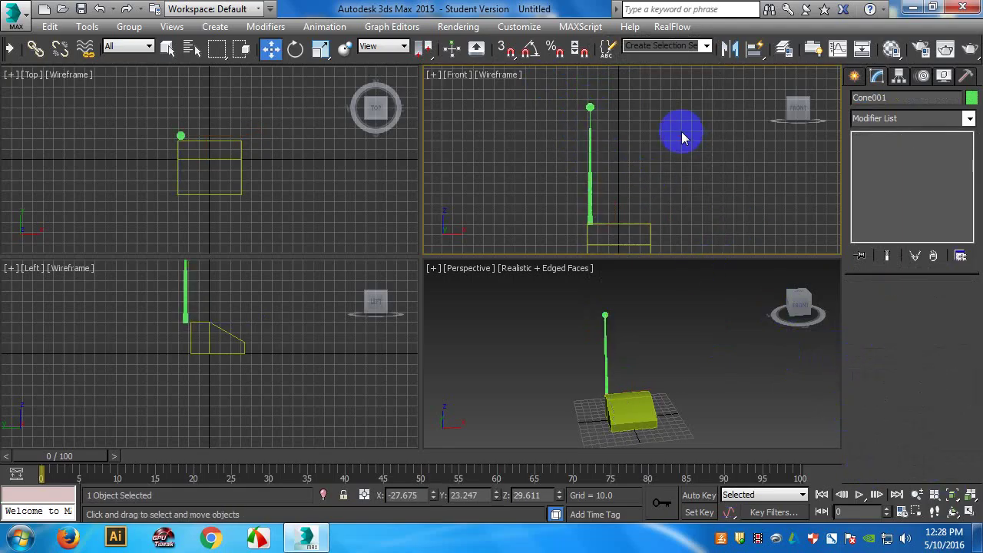
- Rotate the antenna about 17.36 degrees in the Front view, tilting its tip outward from the box
key("ctrl+z")
left_click(296, 52)
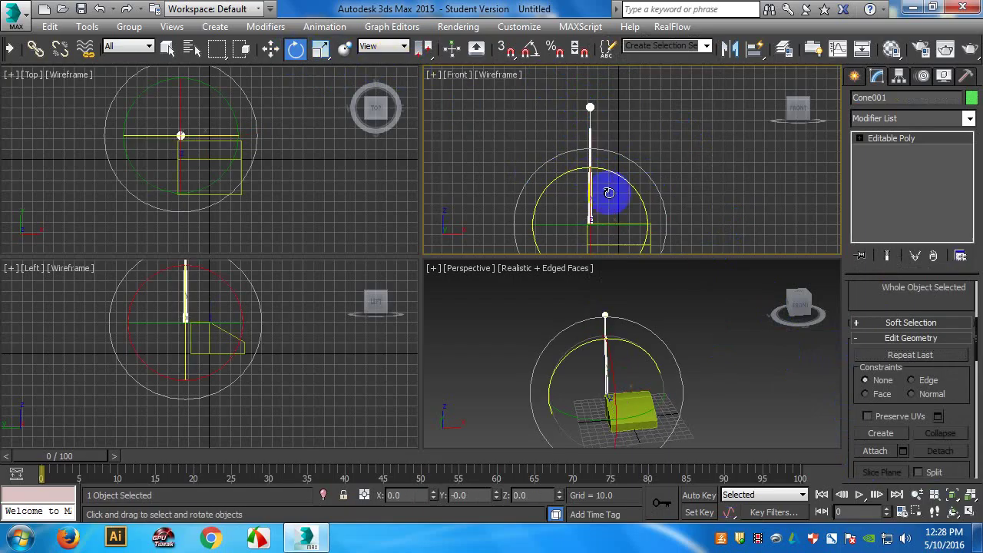
left_click_drag(629, 182, 609, 164)
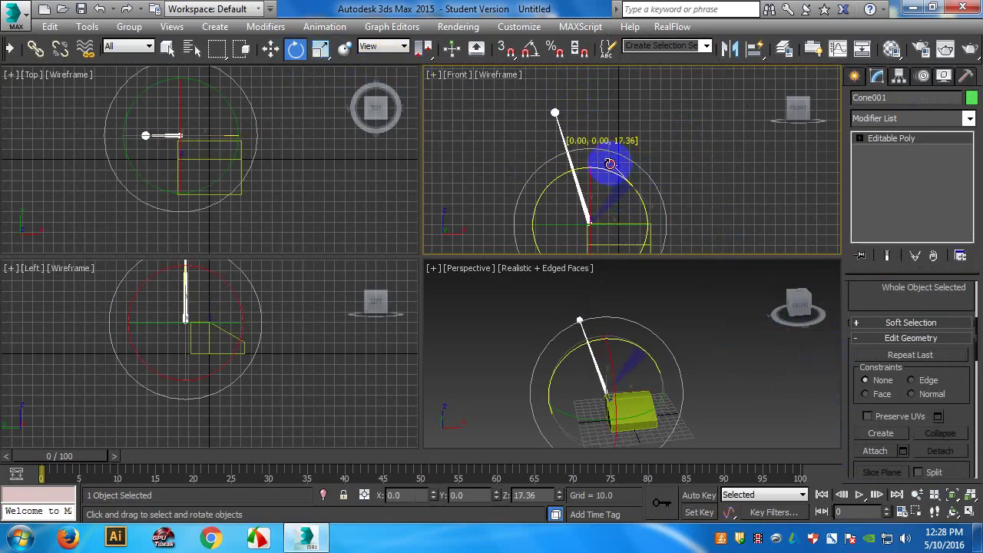
left_click(736, 189)
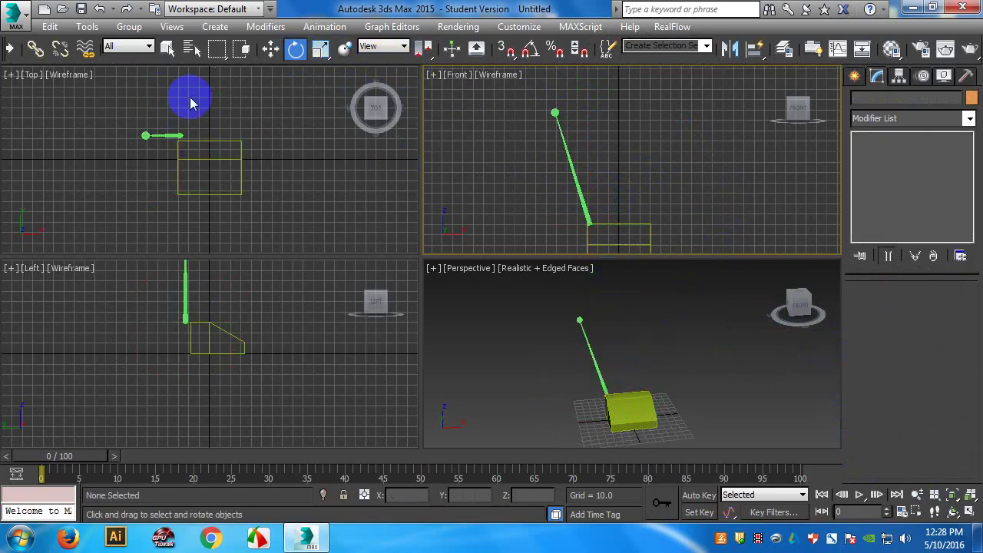
- Move the antenna in the Top view to Y 12.1 so its base sits over the box's back edge
left_click(271, 49)
left_click(167, 136)
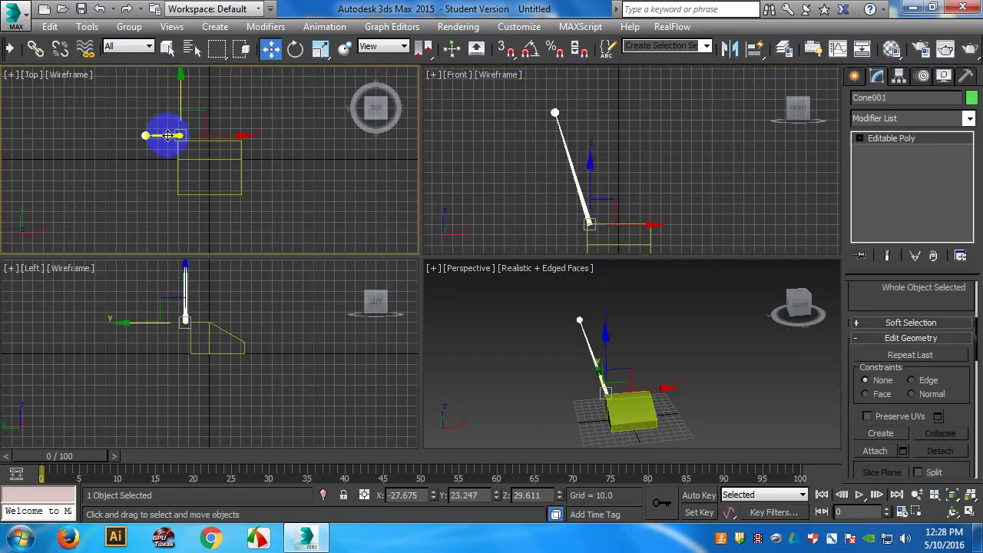
left_click_drag(180, 101, 181, 113)
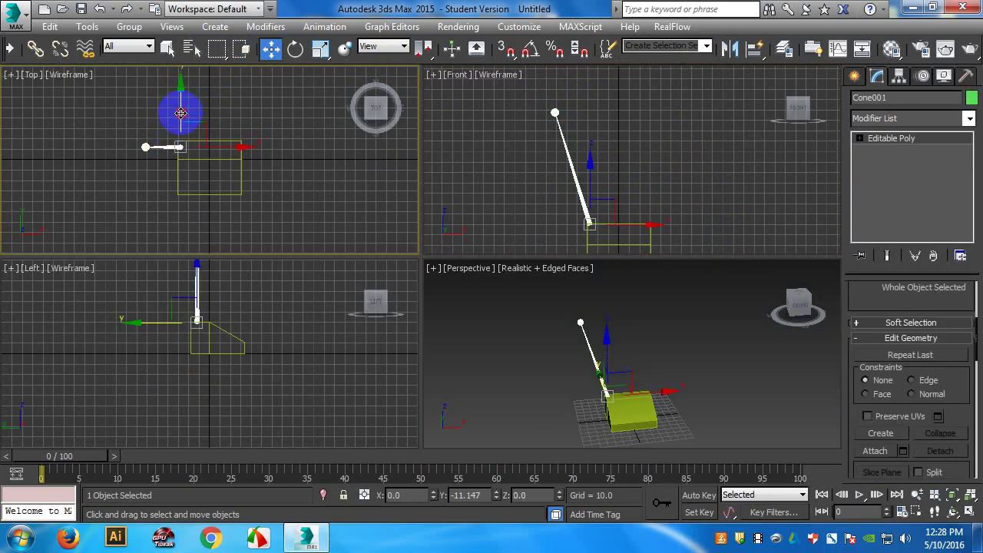
left_click(624, 201)
- Mirror the antenna on the X axis as a Copy and move it to the box's opposite side, about X 26.292
left_click(570, 165)
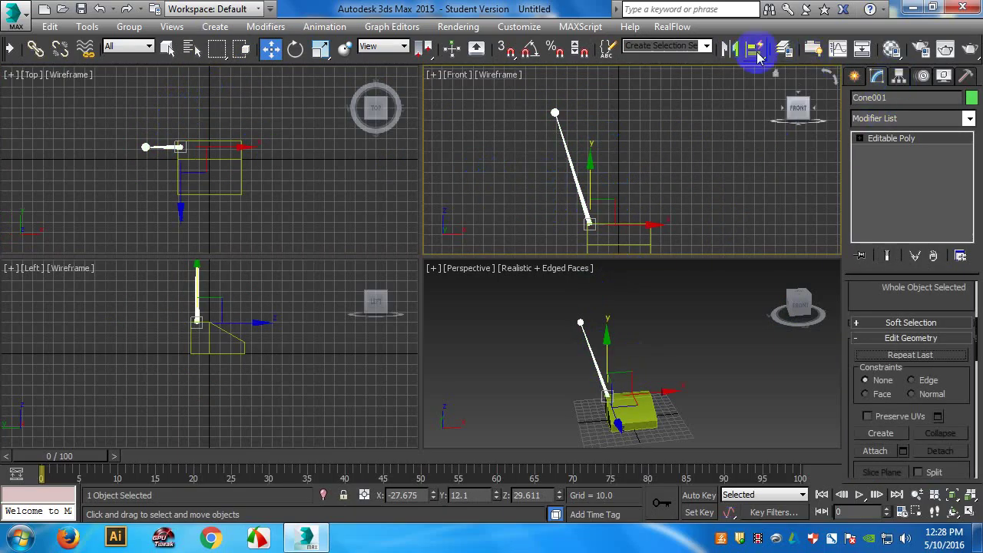
left_click(731, 48)
left_click(482, 295)
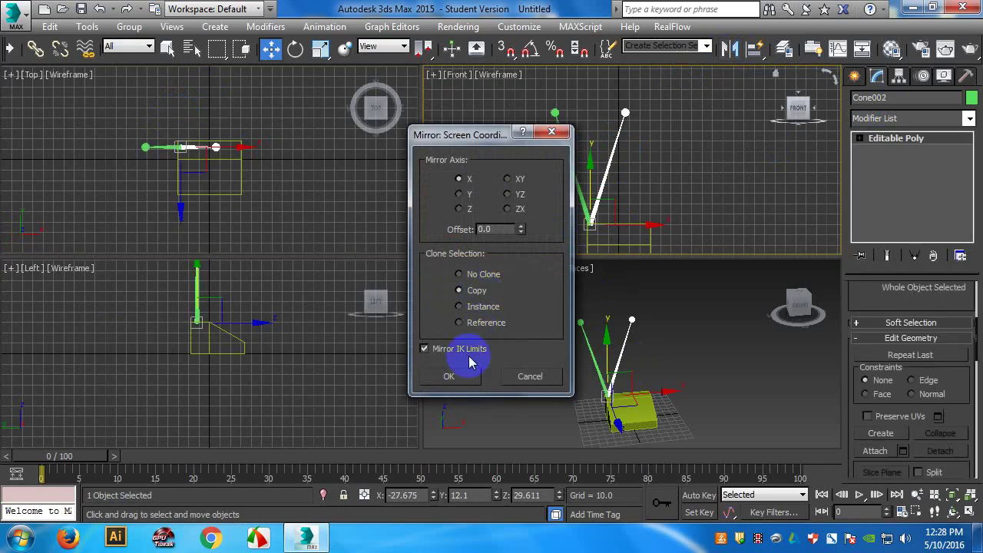
left_click(476, 384)
left_click_drag(650, 226, 705, 223)
left_click(700, 307)
middle_click_drag(641, 399, 630, 366, "alt")
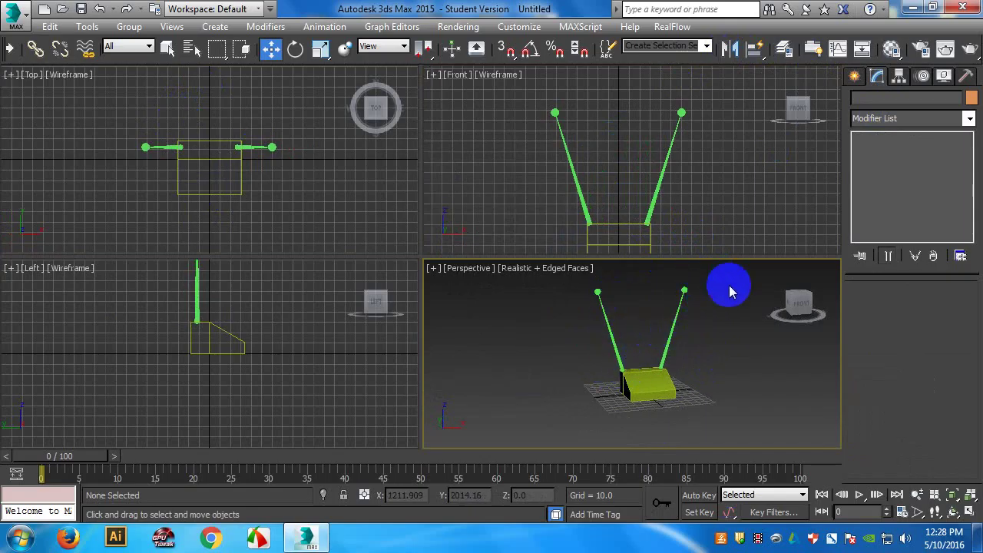
scroll(707, 322, "up", 5)
scroll(694, 346, "down", 5)
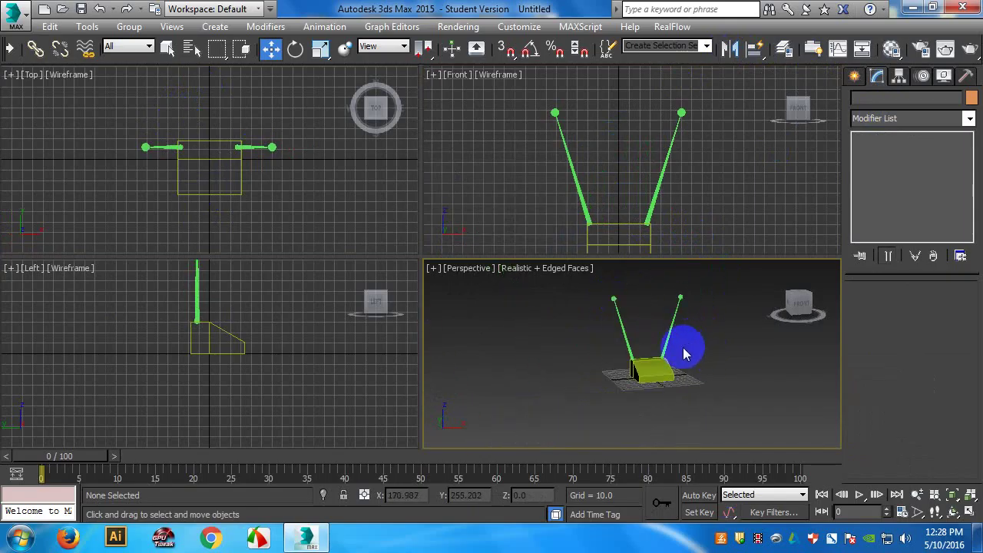
scroll(628, 379, "up", 2)
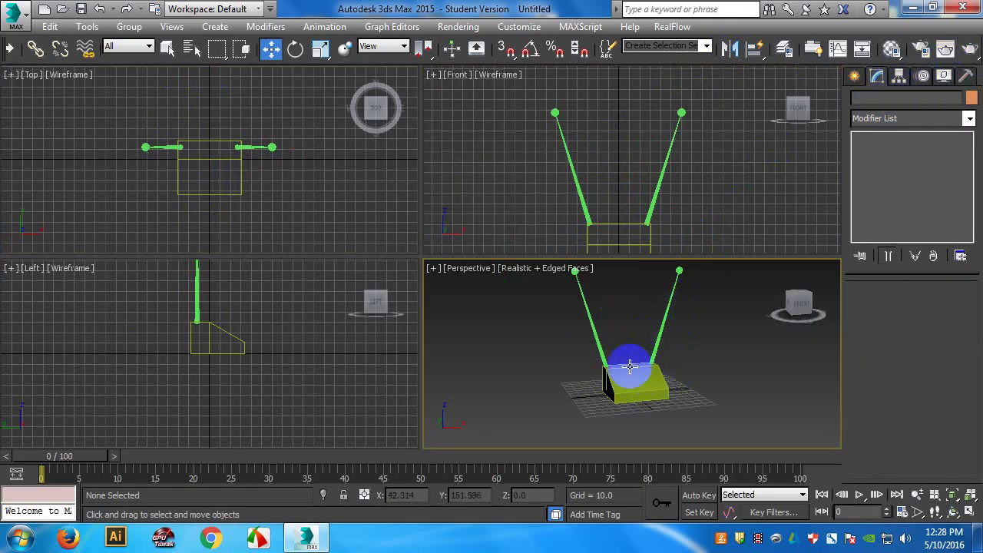
middle_click_drag(637, 351, 628, 427)
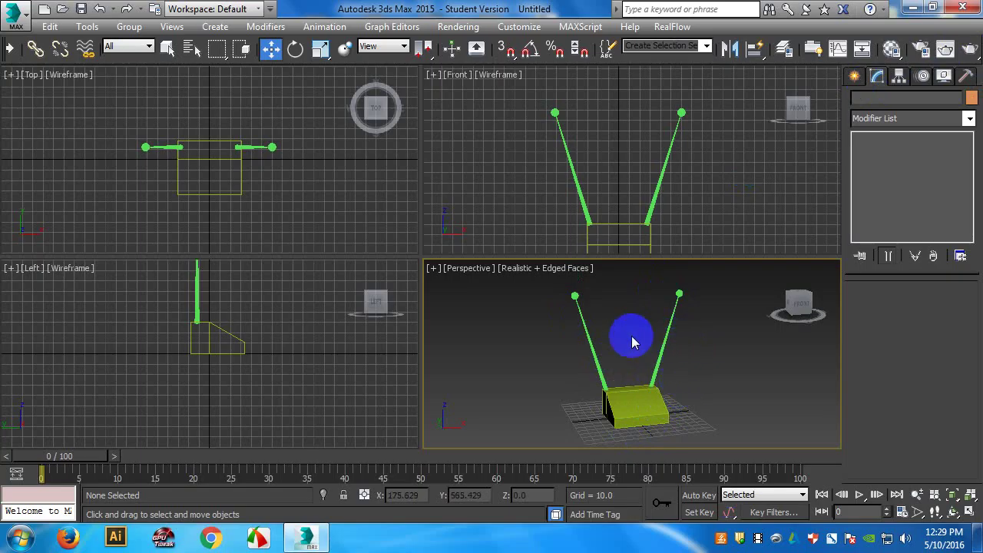
middle_click_drag(664, 347, 648, 370, "alt")
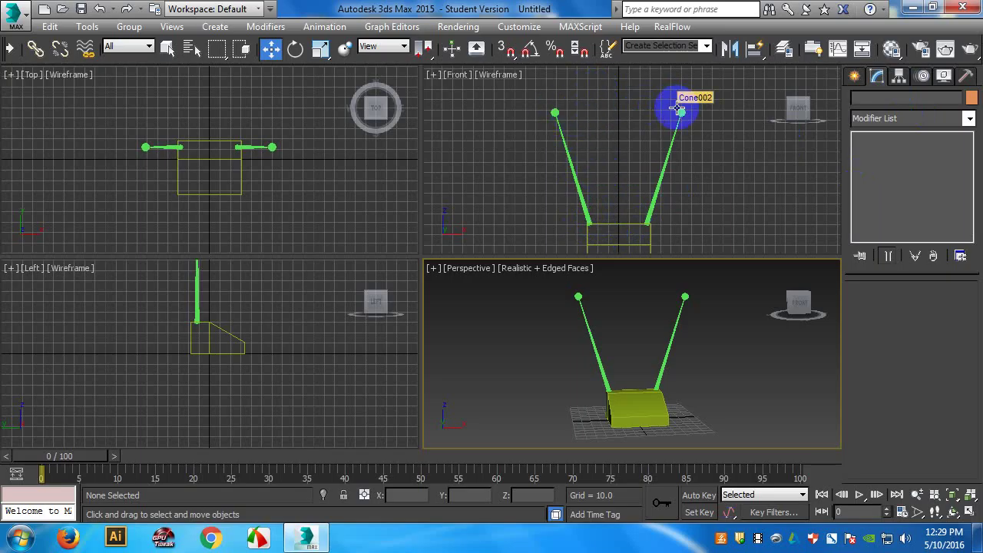
- Detach the sphere element from the left antenna as a separate object and return to whole-object level
left_click(555, 114)
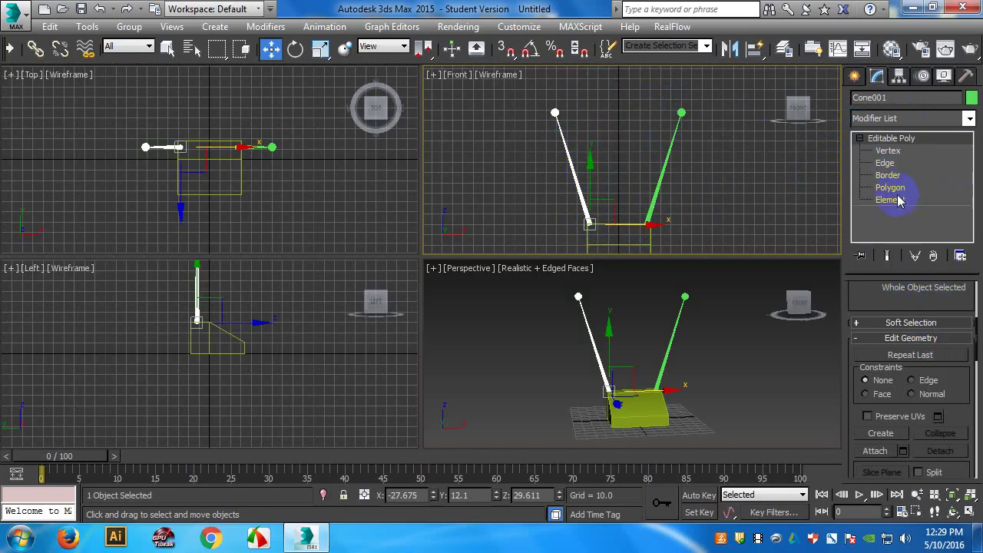
left_click(891, 187)
left_click(889, 200)
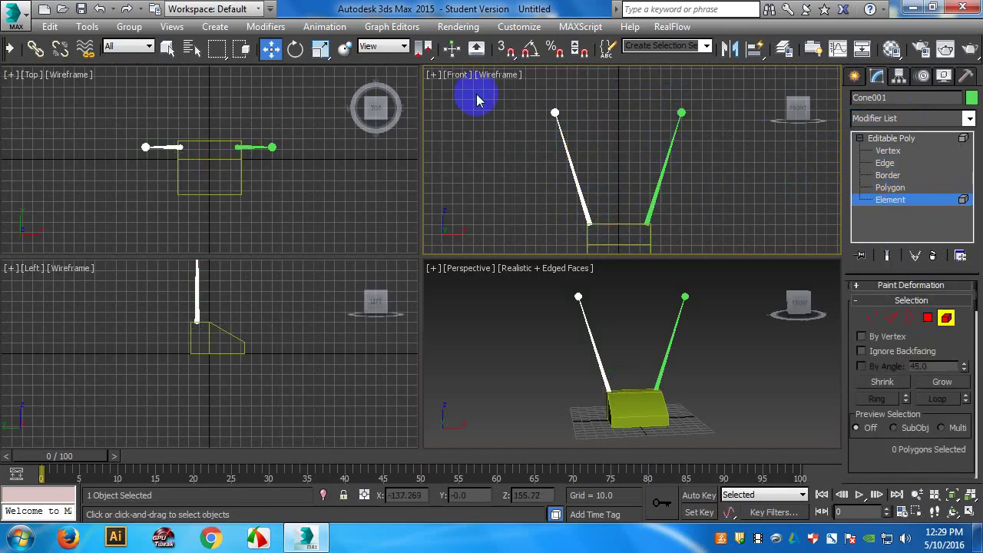
left_click(556, 111)
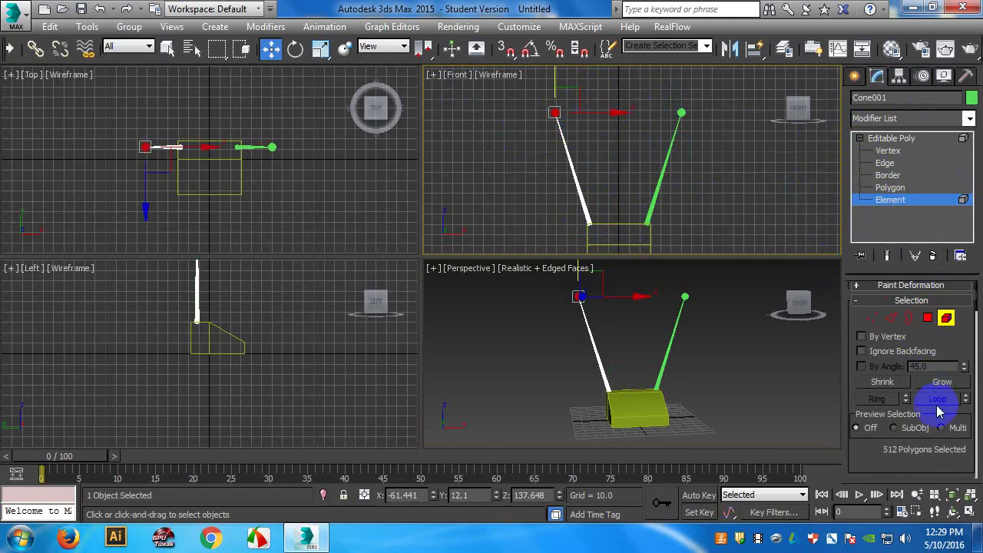
left_click_drag(871, 458, 868, 250)
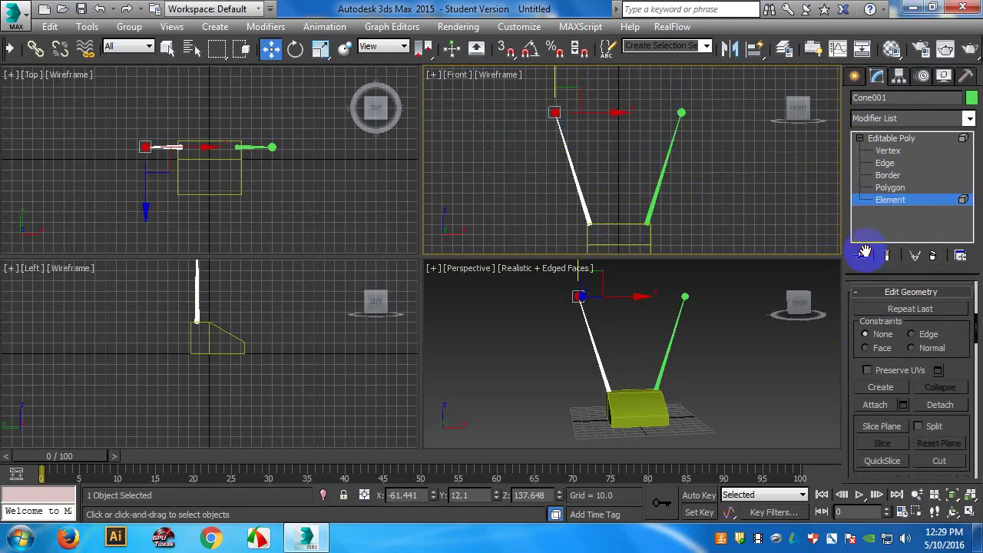
left_click(940, 406)
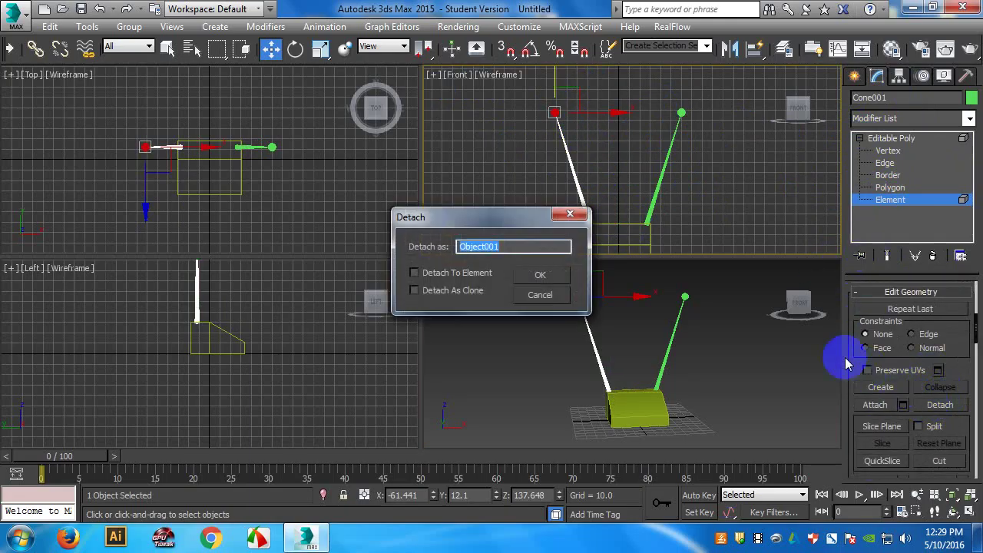
left_click(536, 275)
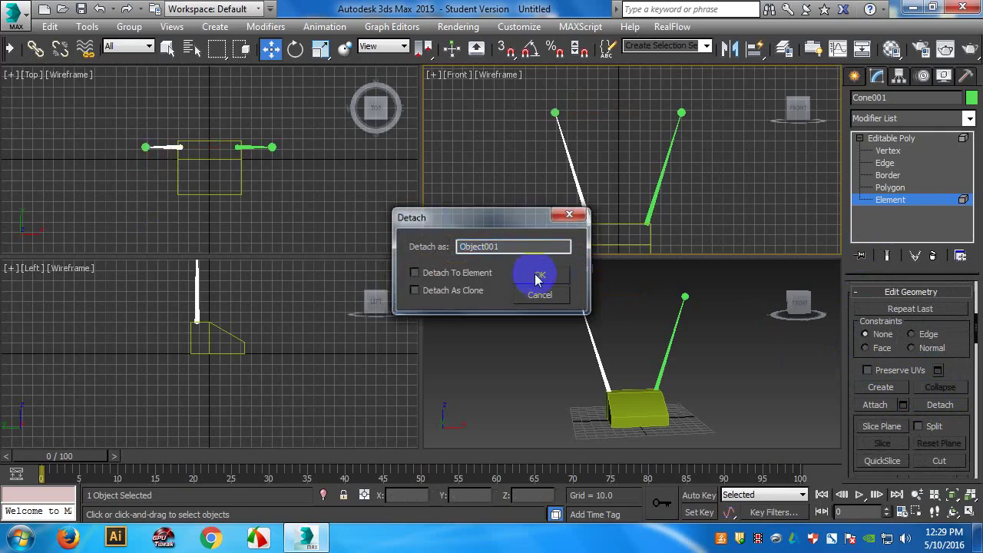
left_click(891, 138)
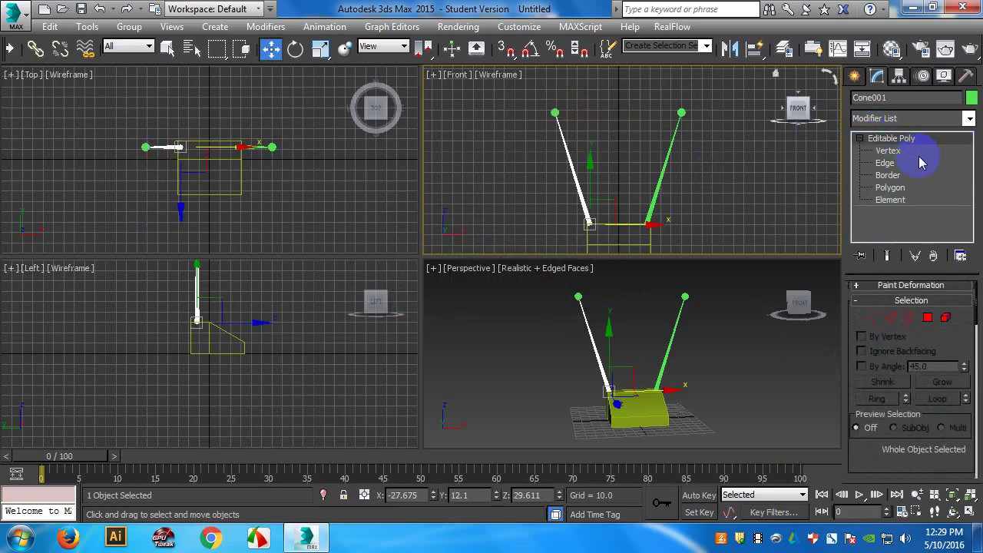
left_click(947, 319)
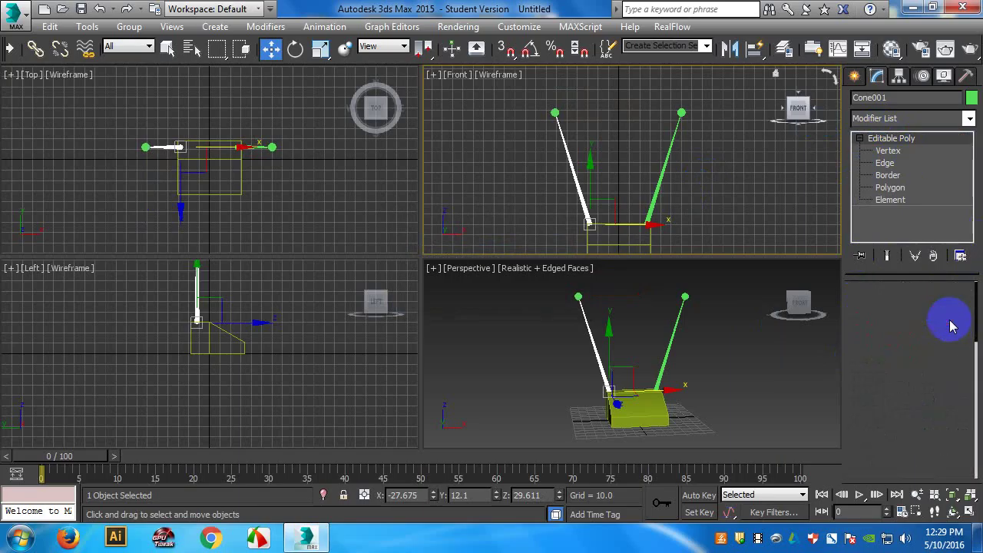
left_click(948, 321)
left_click(599, 177)
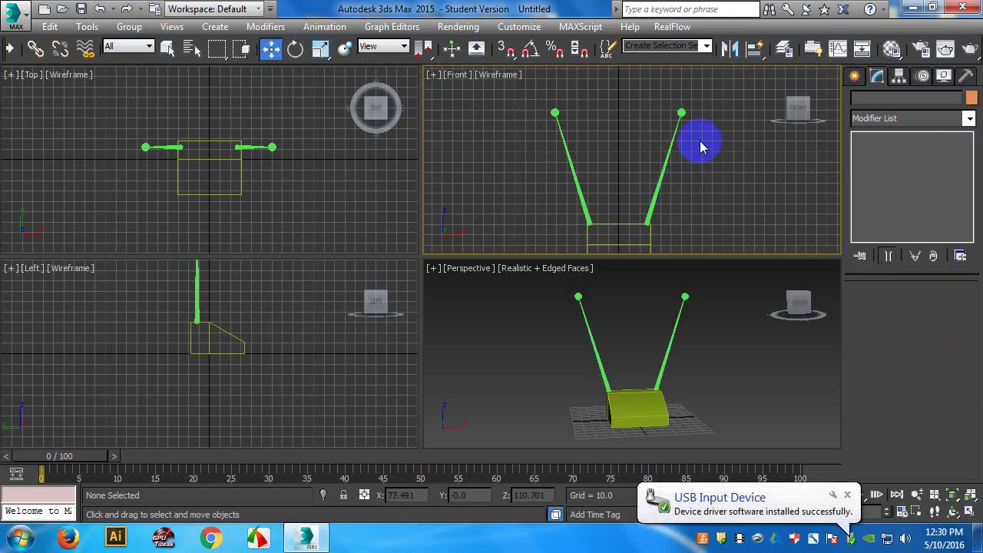
- Detach the sphere element from the right antenna as a separate object and clear the selection
left_click(657, 163)
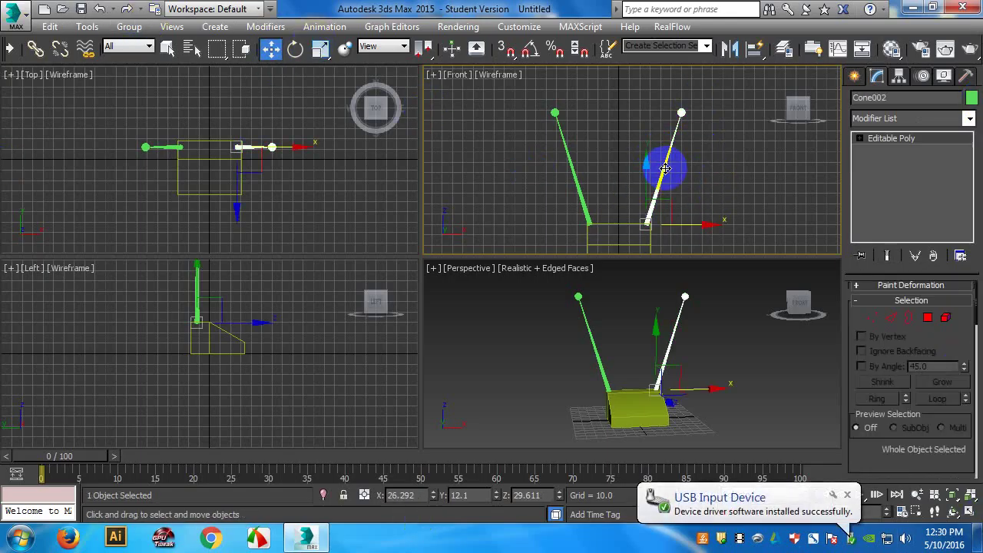
left_click(945, 318)
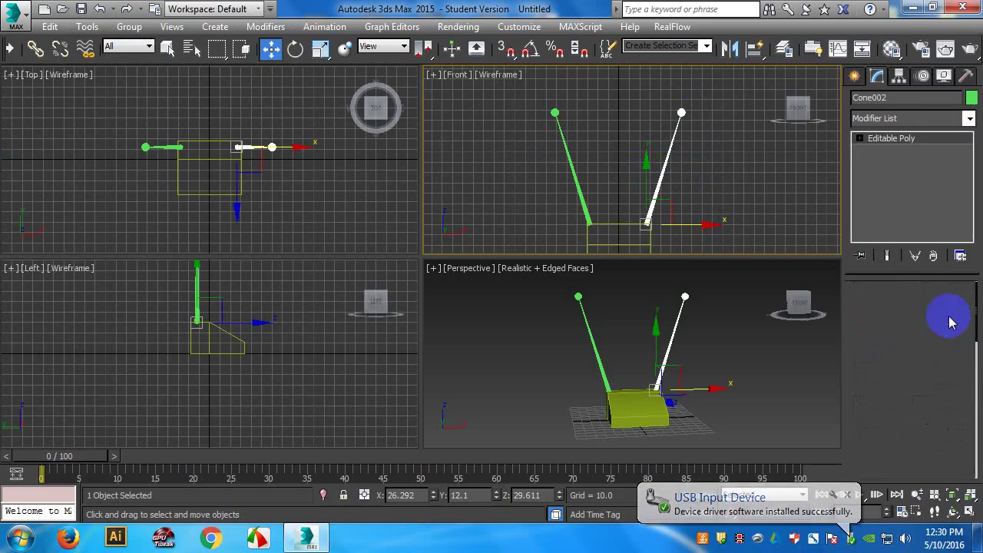
left_click(683, 110)
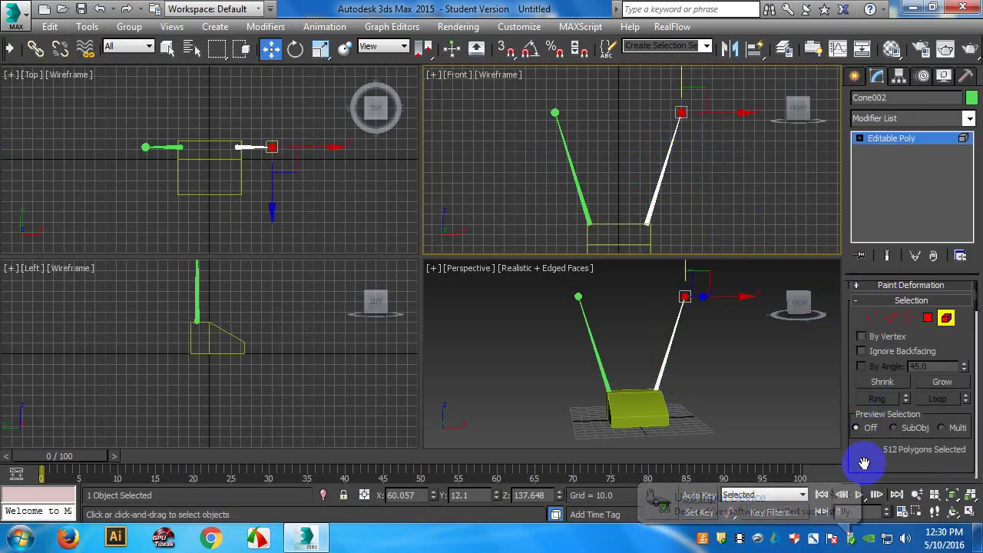
left_click_drag(863, 463, 895, 336)
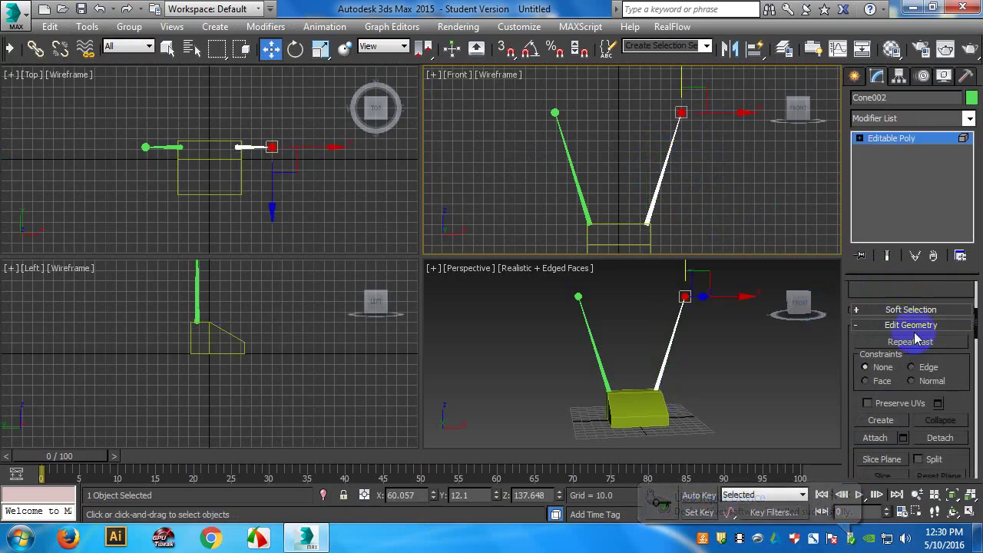
left_click(948, 444)
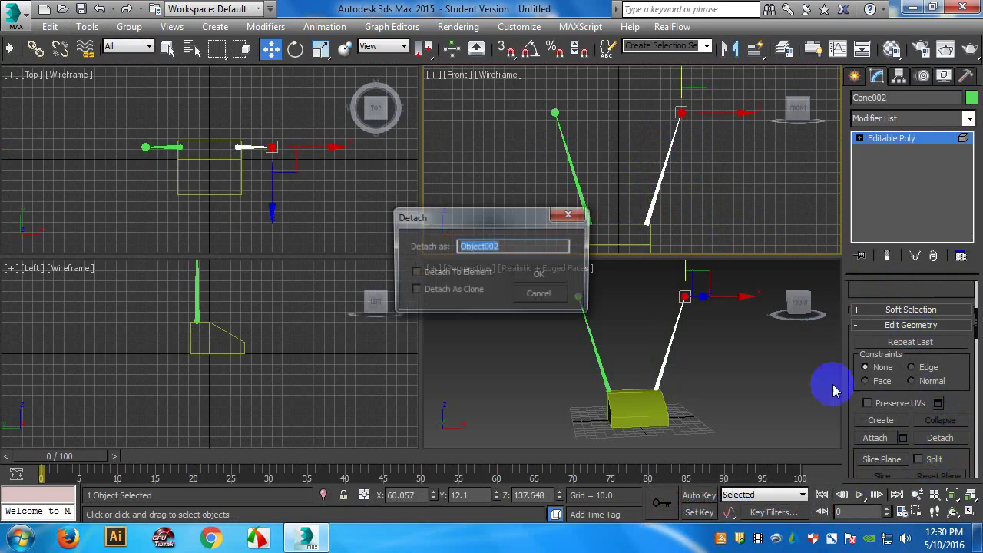
left_click(537, 275)
left_click(735, 151)
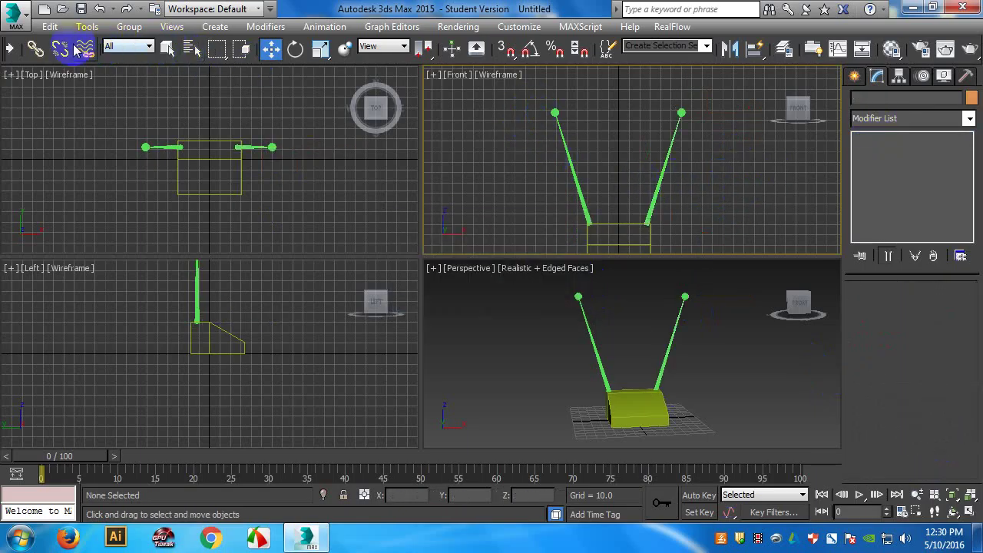
- Link each tip sphere to its antenna and each antenna to the box as its parent
left_click(35, 48)
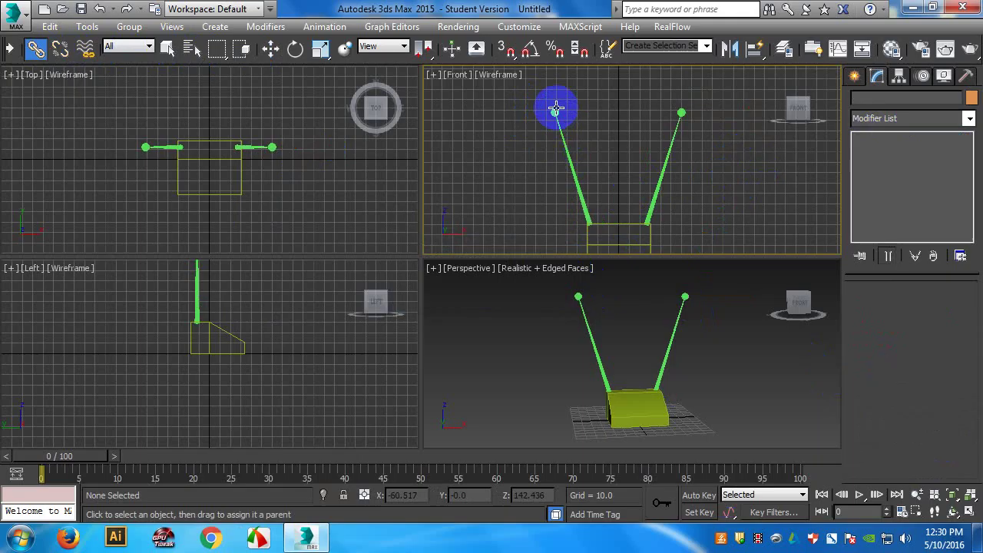
left_click_drag(556, 109, 650, 238)
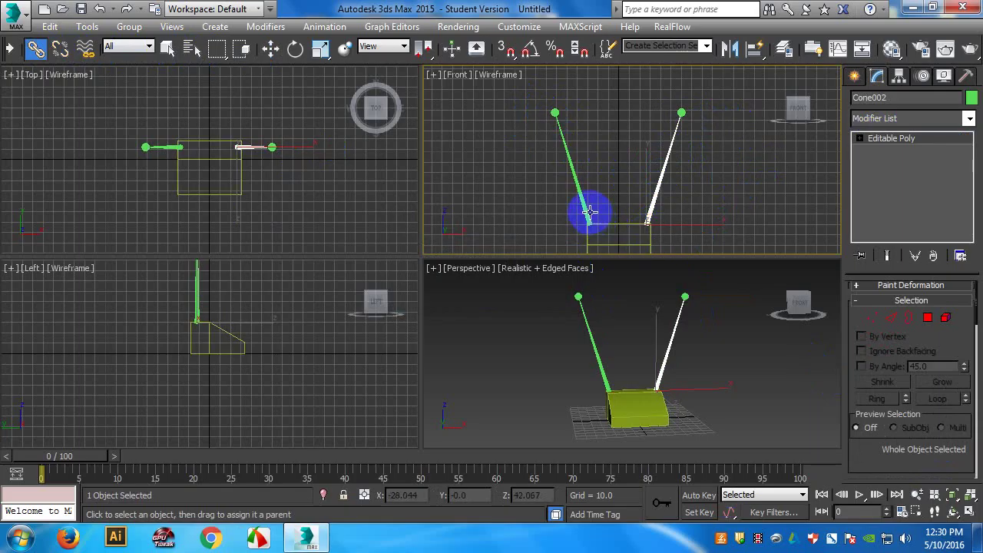
left_click_drag(590, 213, 621, 222)
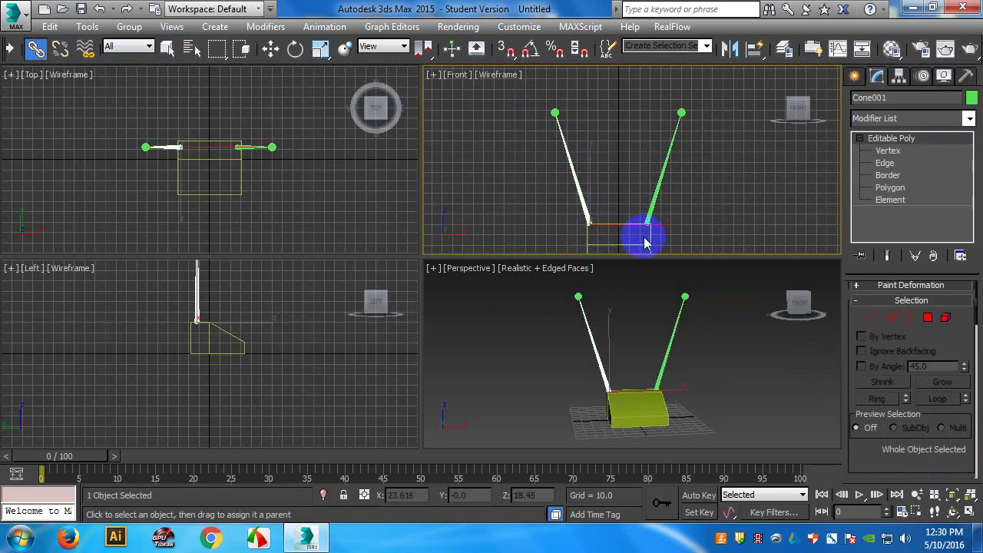
- Move the box with its linked antennas straight up in the Front view to about Z 15.895
left_click(271, 48)
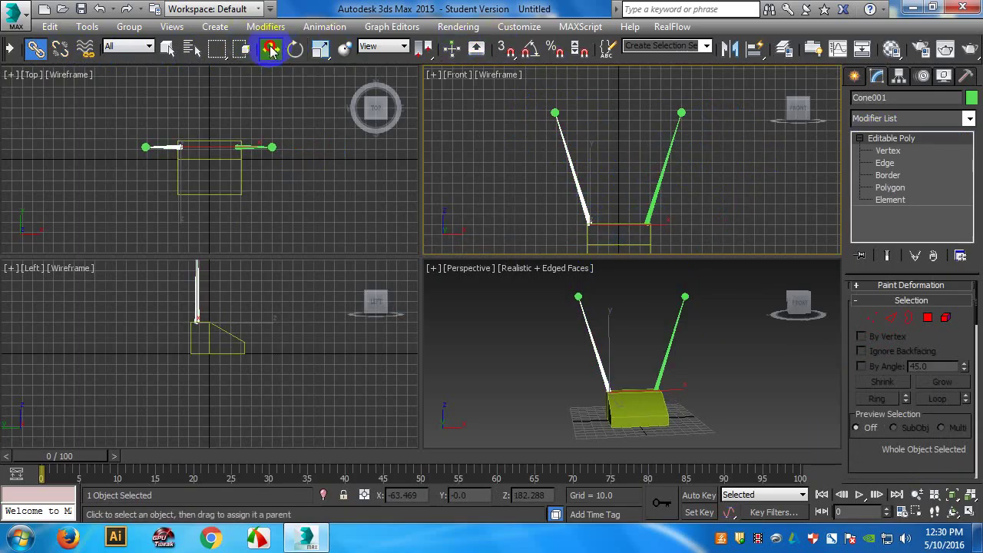
left_click(622, 215)
left_click_drag(632, 223, 625, 193)
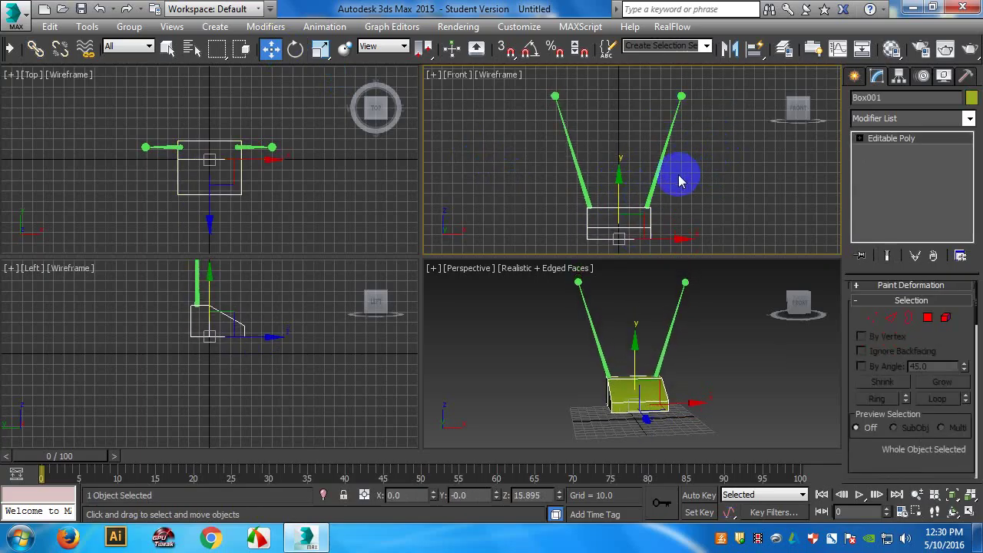
- Try rotating the right antenna to test its link, undo the rotation and clear the selection
left_click(650, 180)
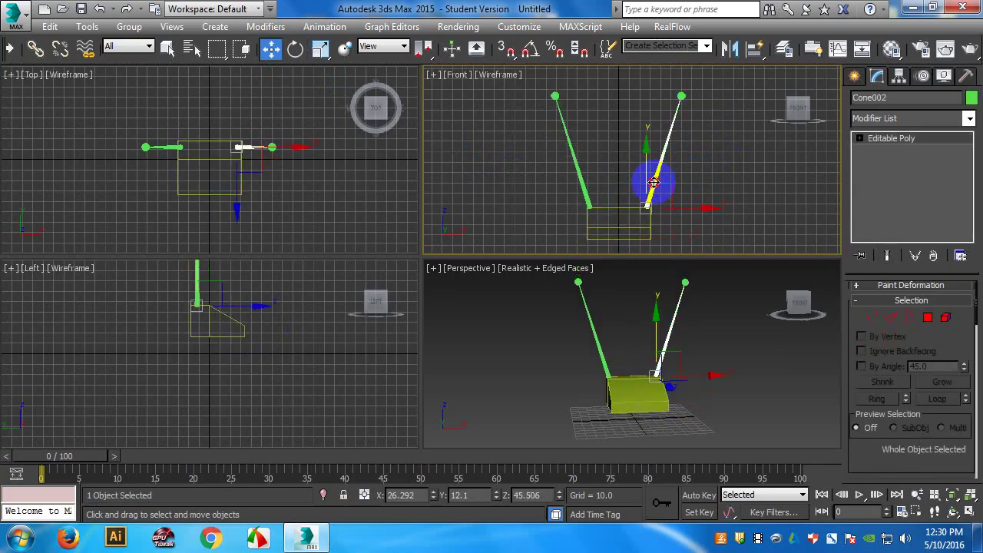
left_click(295, 48)
left_click_drag(698, 192, 722, 224)
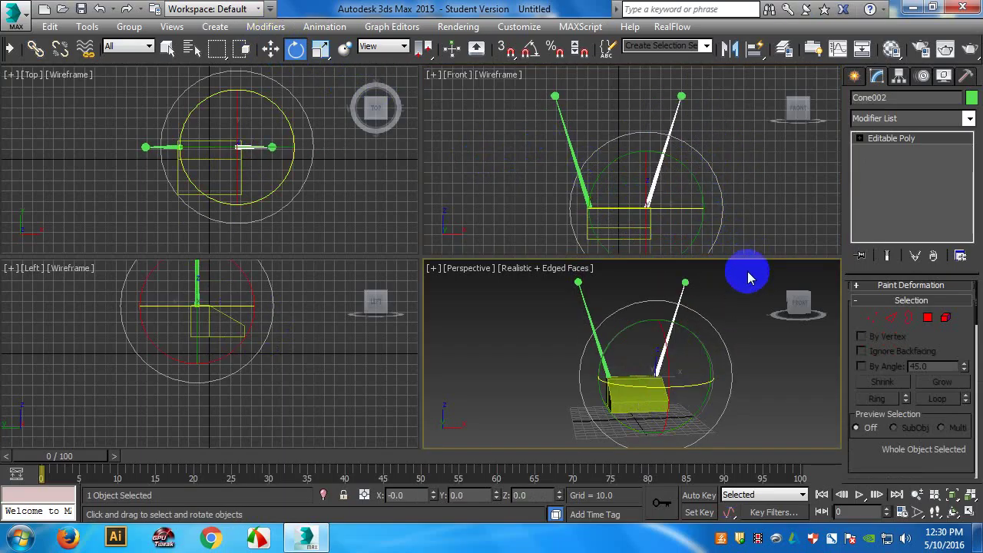
key("ctrl+z")
left_click(761, 158)
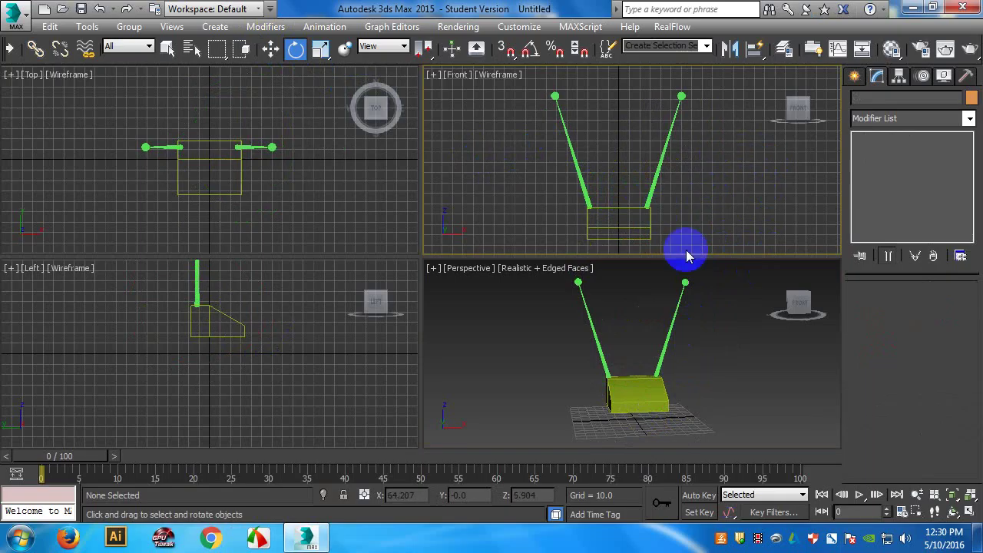
- Draw a straight horizontal two-point line between the antenna bases, just above the box, in the maximized Front view
middle_click_drag(683, 406, 654, 279, "alt")
middle_click_drag(649, 413, 809, 226, "alt")
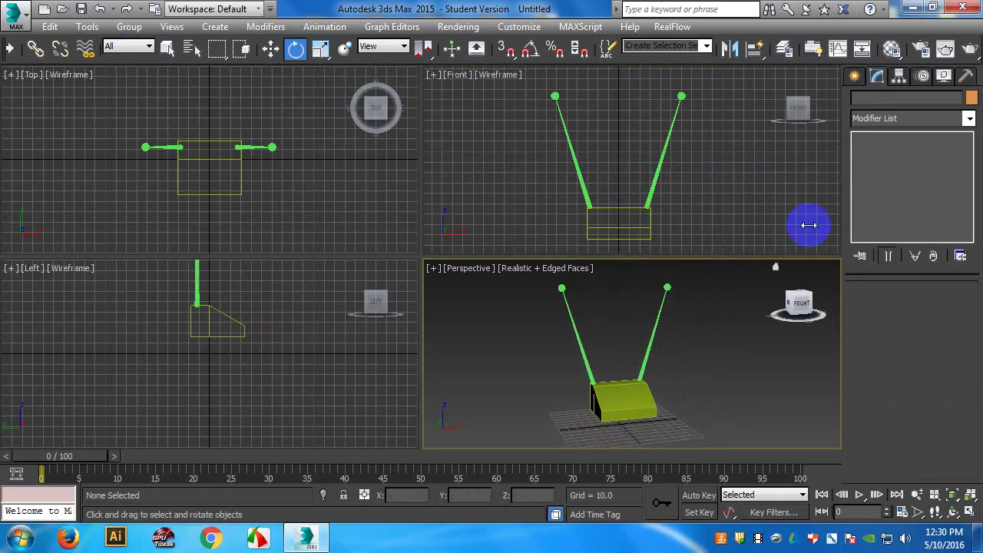
left_click(854, 76)
left_click(499, 142)
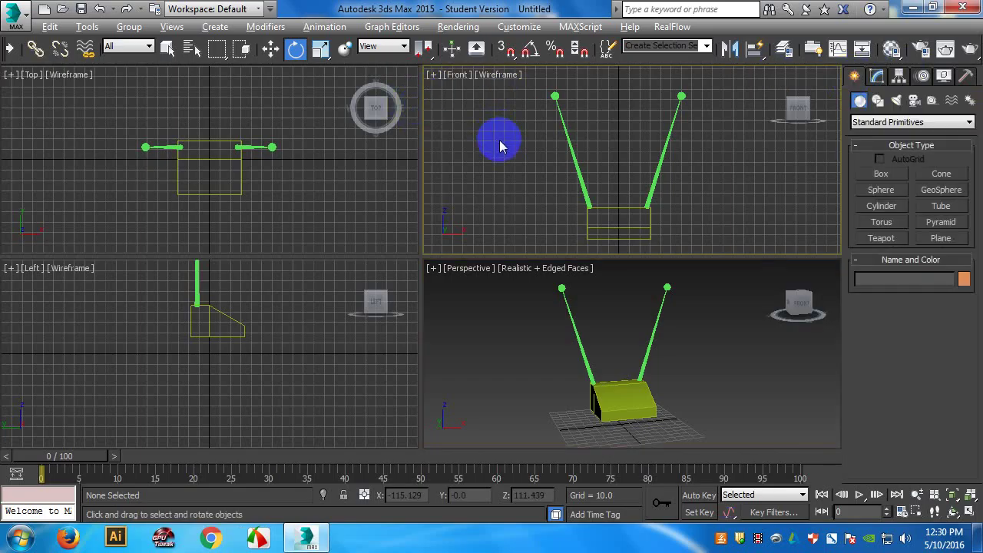
key("alt+w")
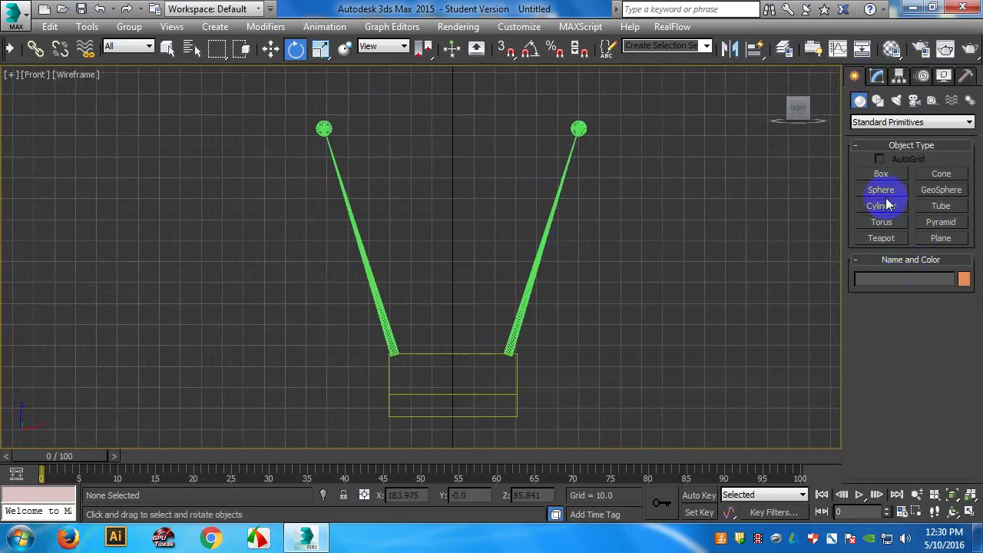
left_click(880, 100)
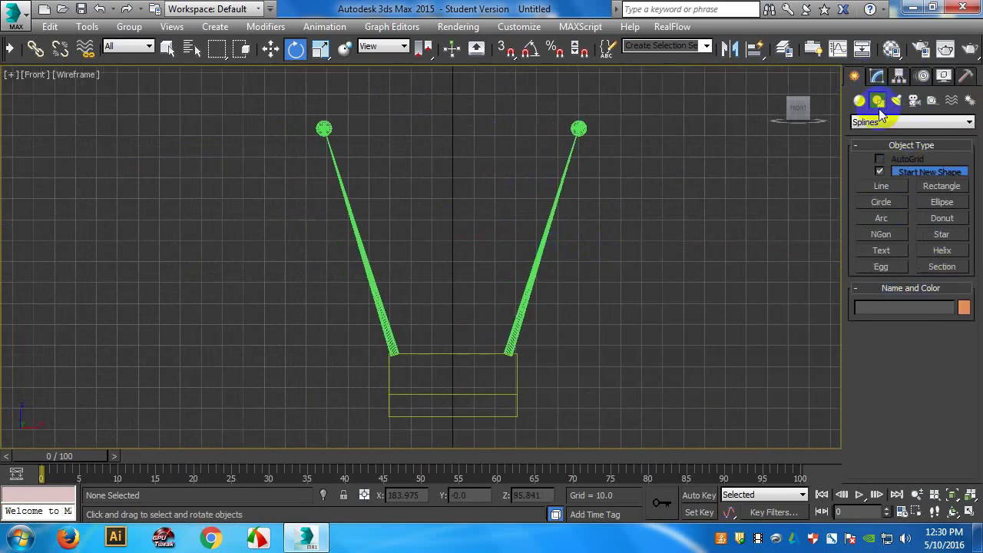
left_click(881, 185)
middle_click_drag(664, 200, 533, 255)
scroll(686, 184, "up", 2)
scroll(643, 193, "down", 2)
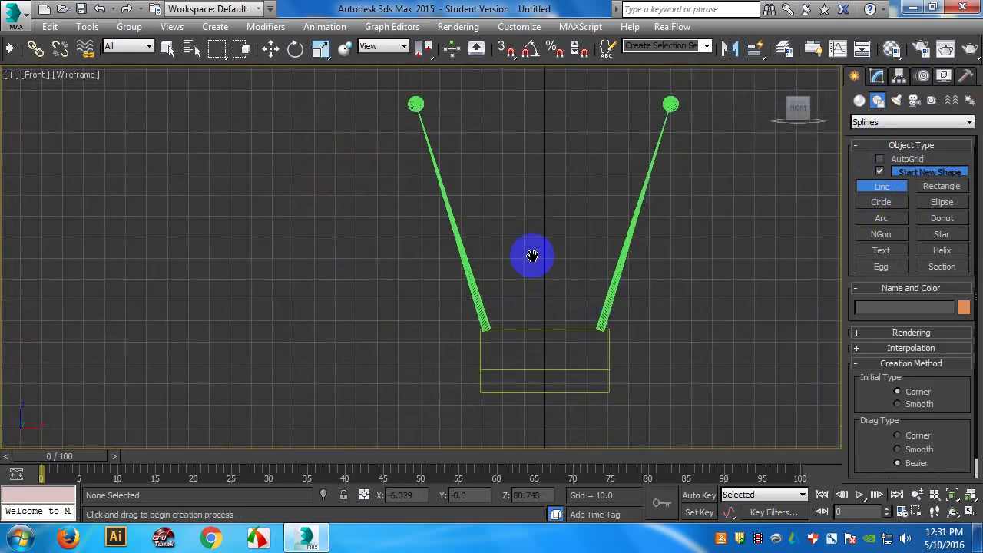
scroll(652, 340, "up", 2)
middle_click_drag(525, 296, 560, 277)
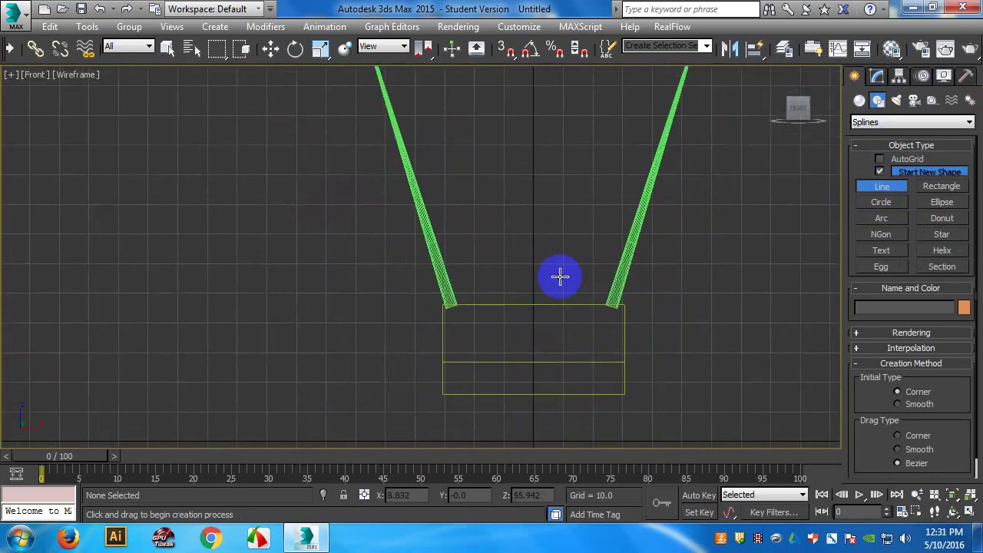
left_click(445, 280)
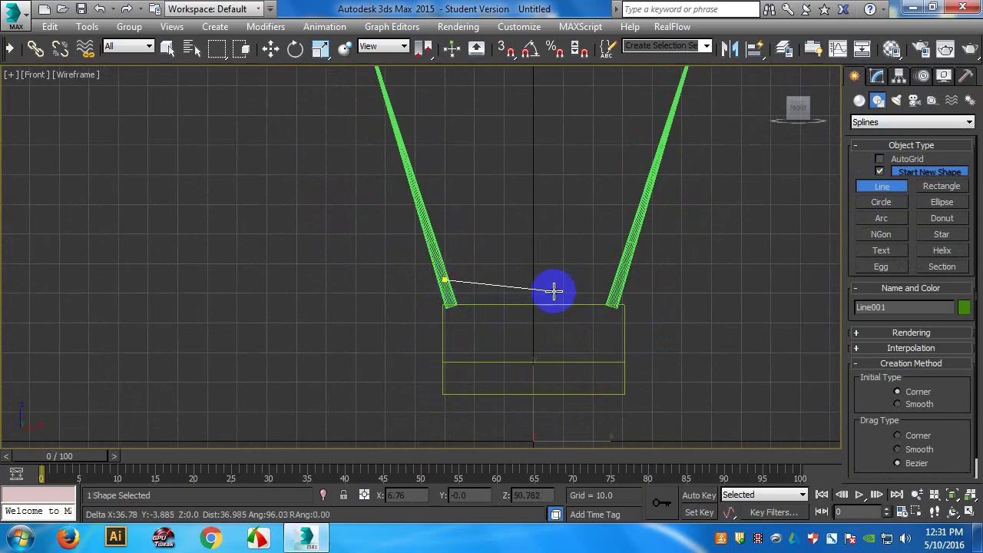
left_click(617, 272)
right_click(779, 273)
key("e")
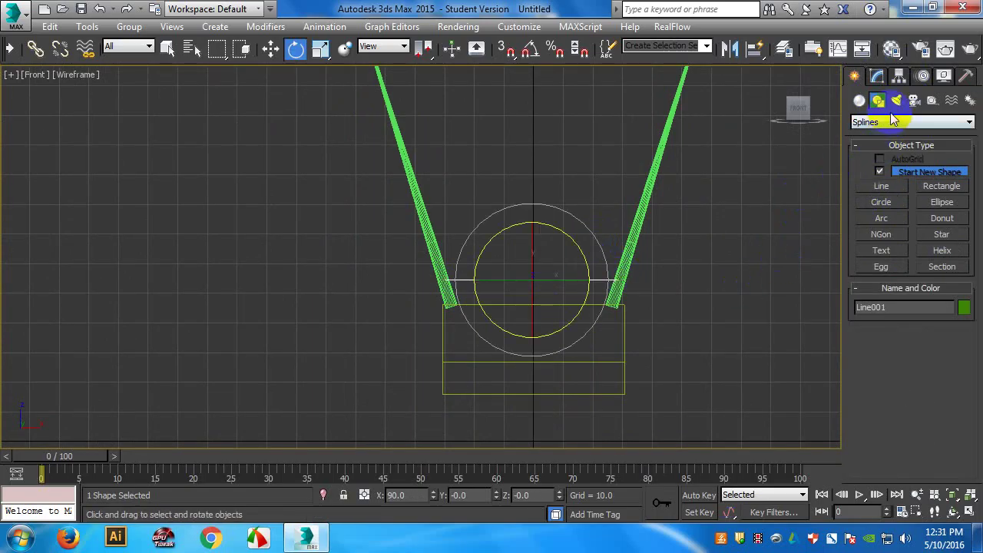
- Open the line for modification at Vertex level and select its end vertices
left_click(878, 77)
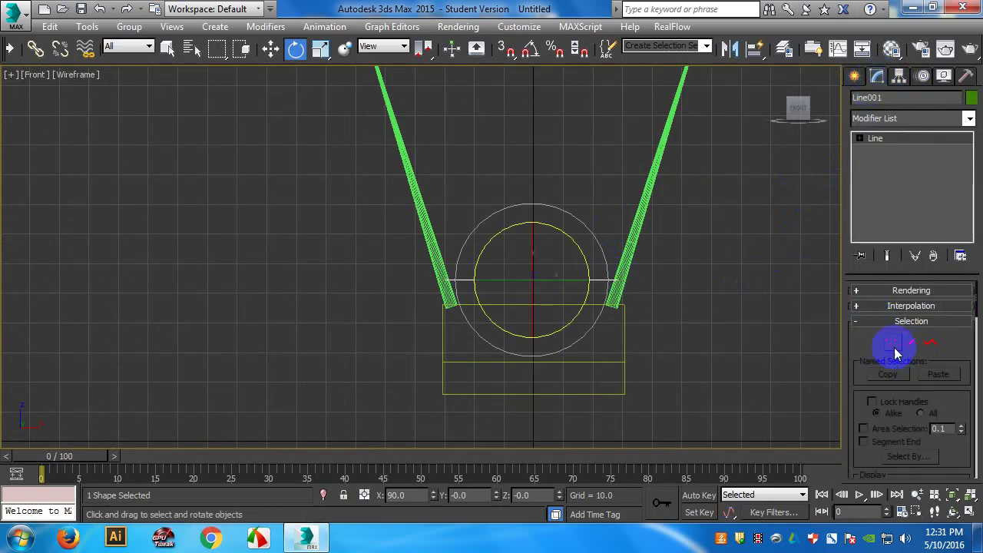
left_click(892, 344)
left_click(444, 281)
left_click(617, 281)
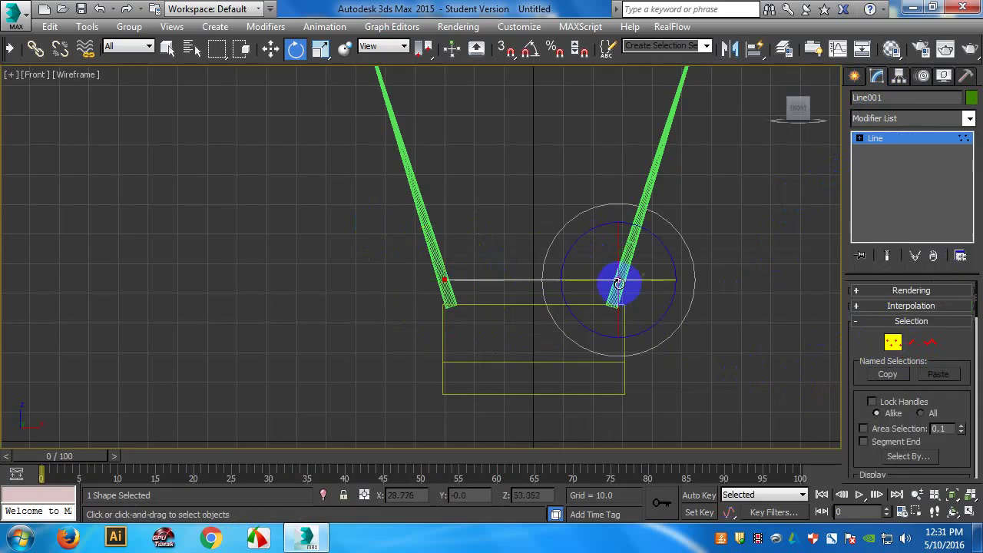
right_click(619, 286)
left_click(136, 184)
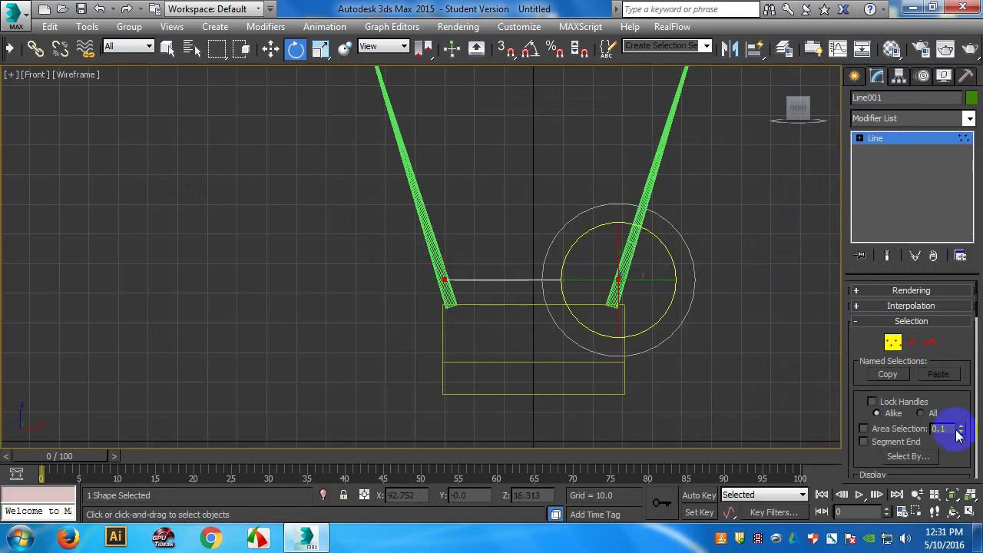
- Select the line's single segment and divide it repeatedly, with divisions at 1, into 16 equal segments
left_click(911, 343)
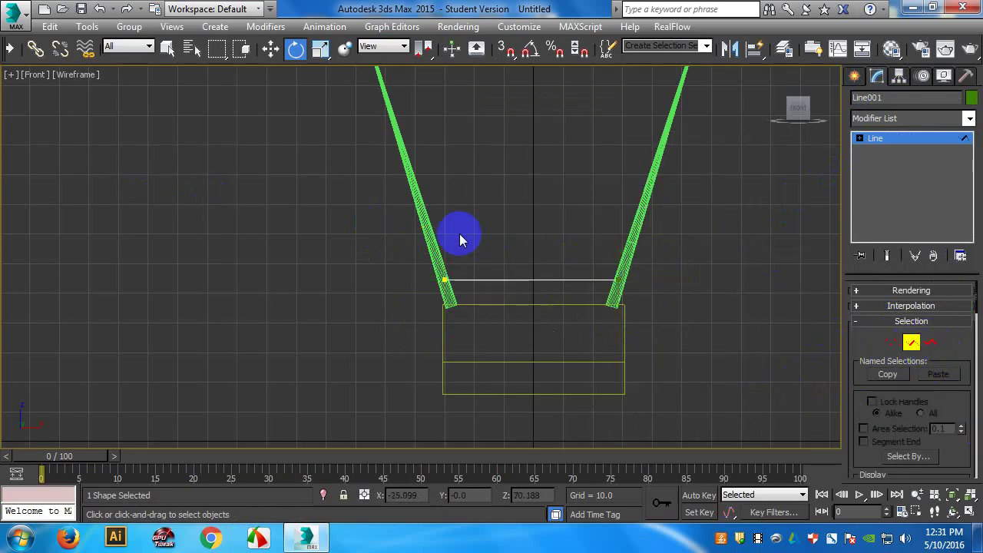
left_click(540, 280)
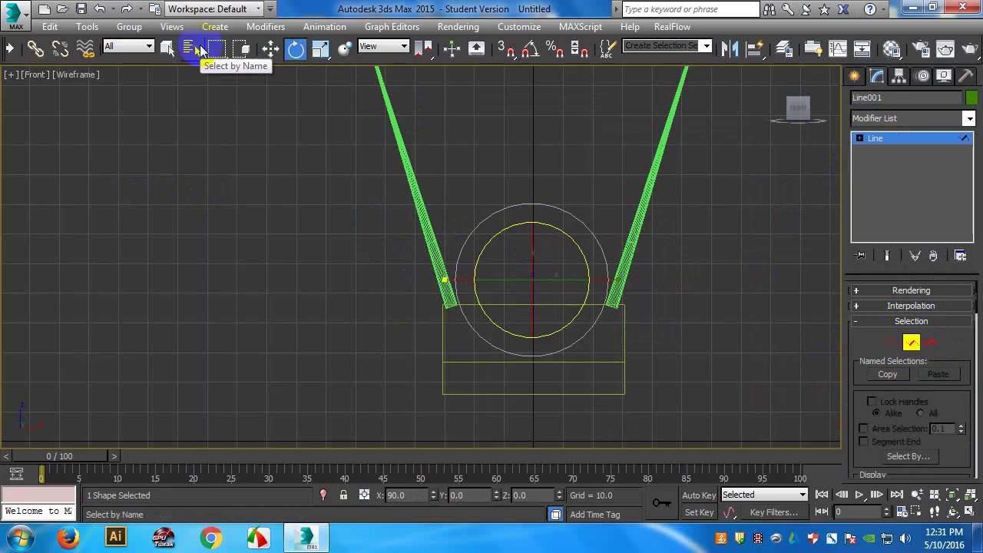
left_click(168, 48)
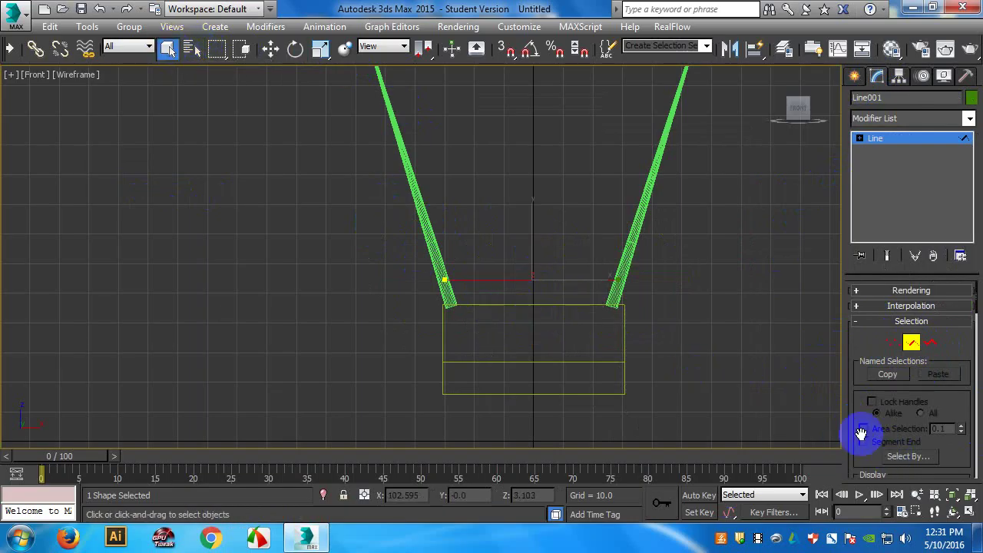
left_click_drag(858, 434, 886, 205)
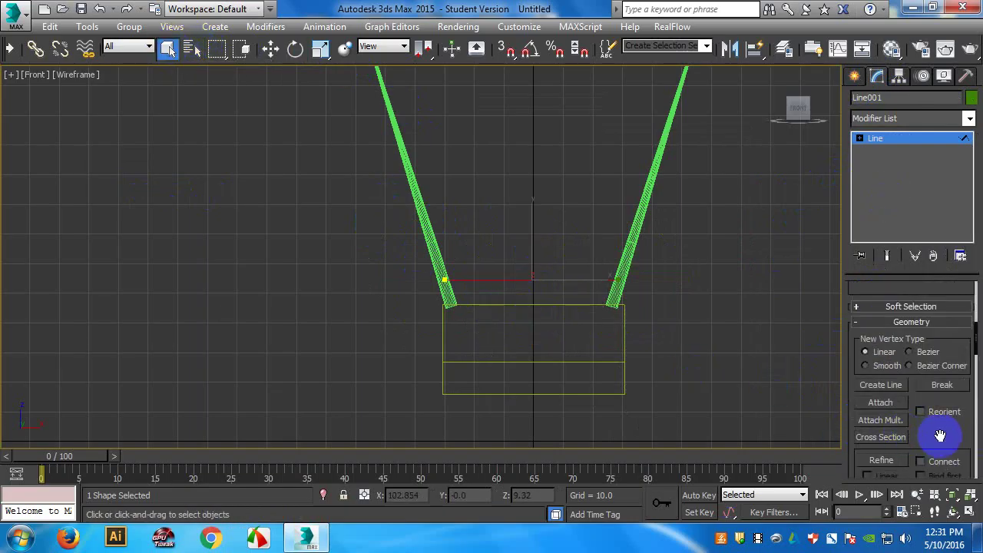
left_click_drag(940, 435, 964, 168)
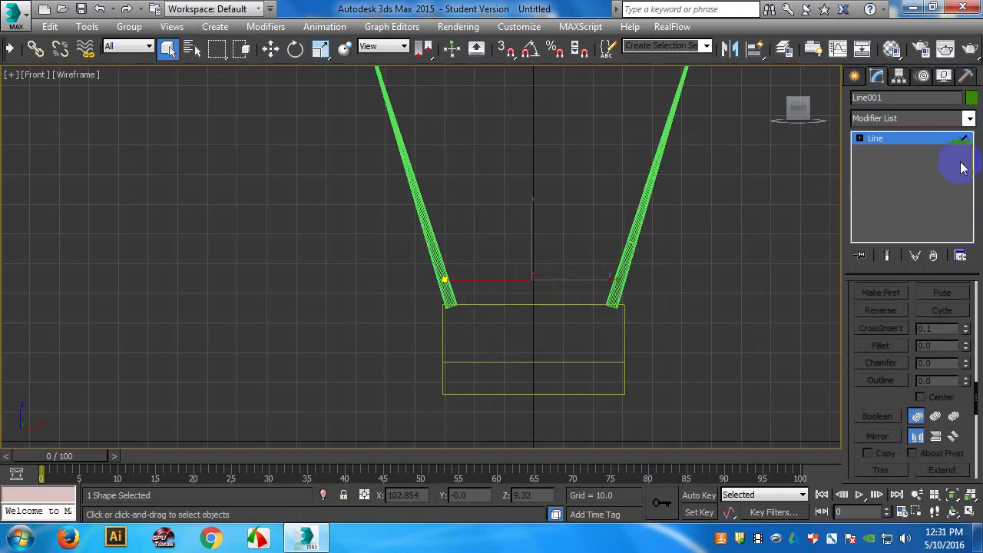
left_click_drag(860, 397, 900, 323)
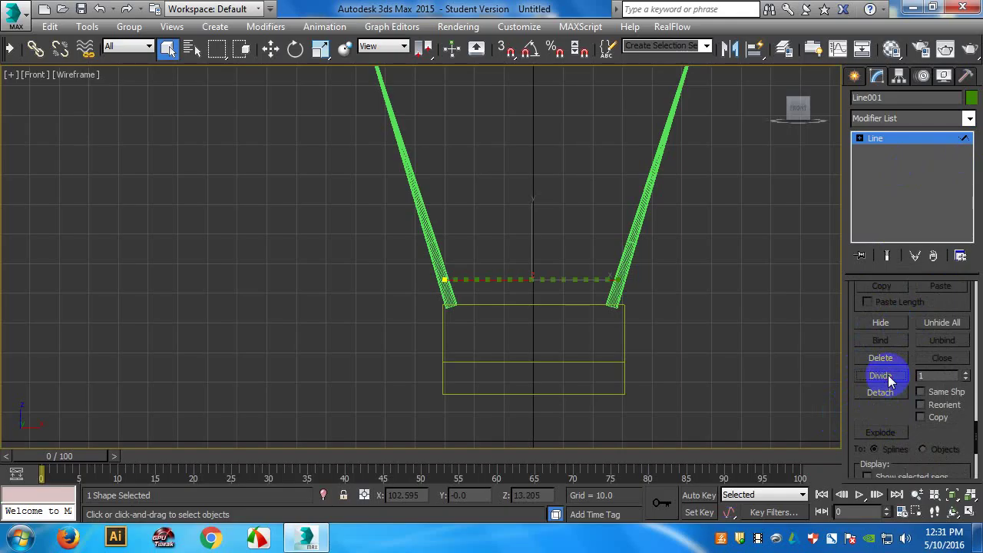
left_click(505, 292)
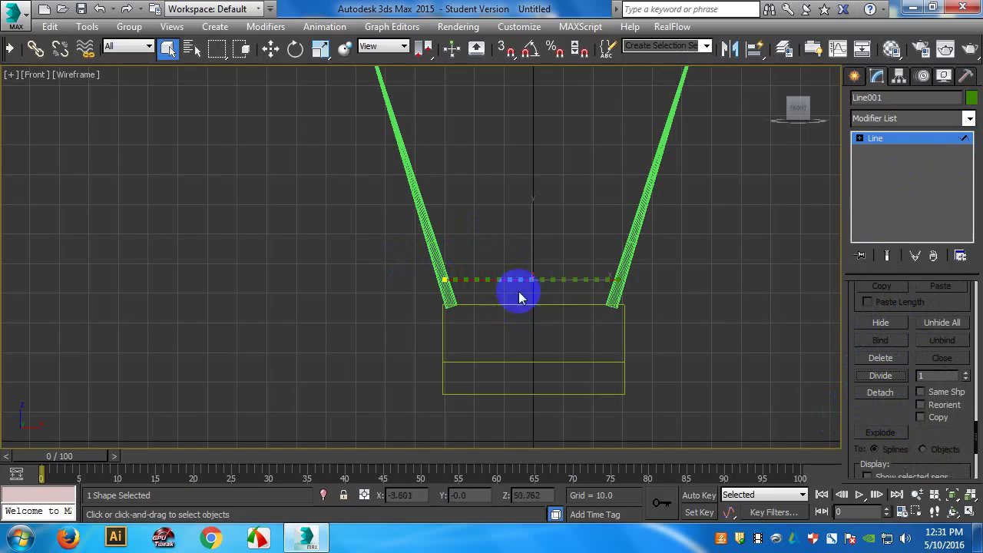
- Check the line at Vertex level, turn on Vertex Ticks in its display properties and reselect the line
left_click(909, 138)
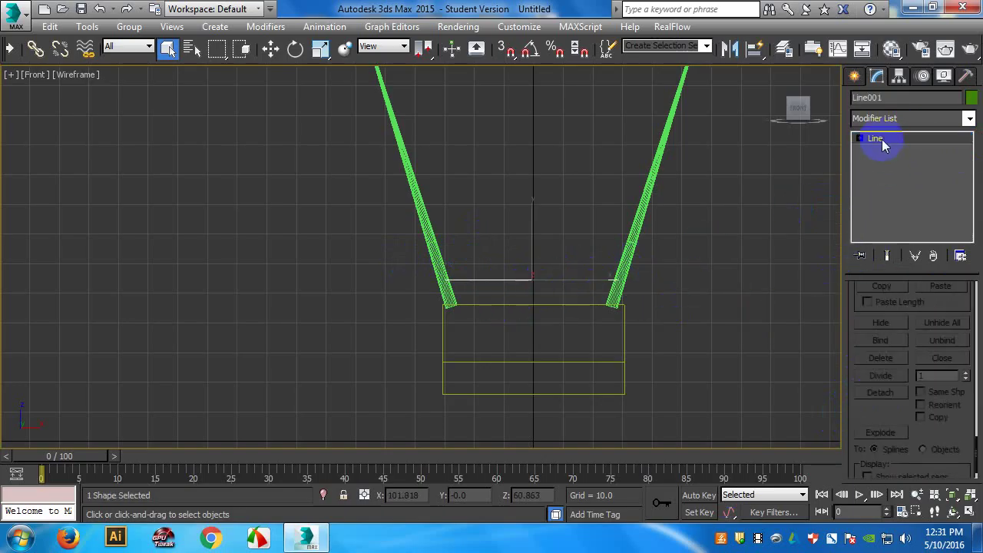
left_click(889, 151)
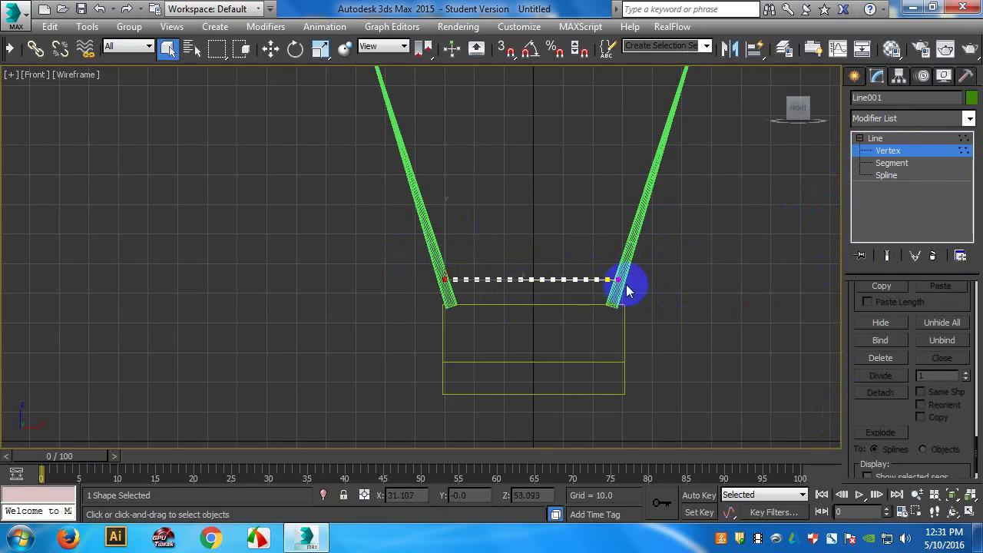
left_click(946, 76)
left_click_drag(948, 296, 952, 220)
left_click(862, 397)
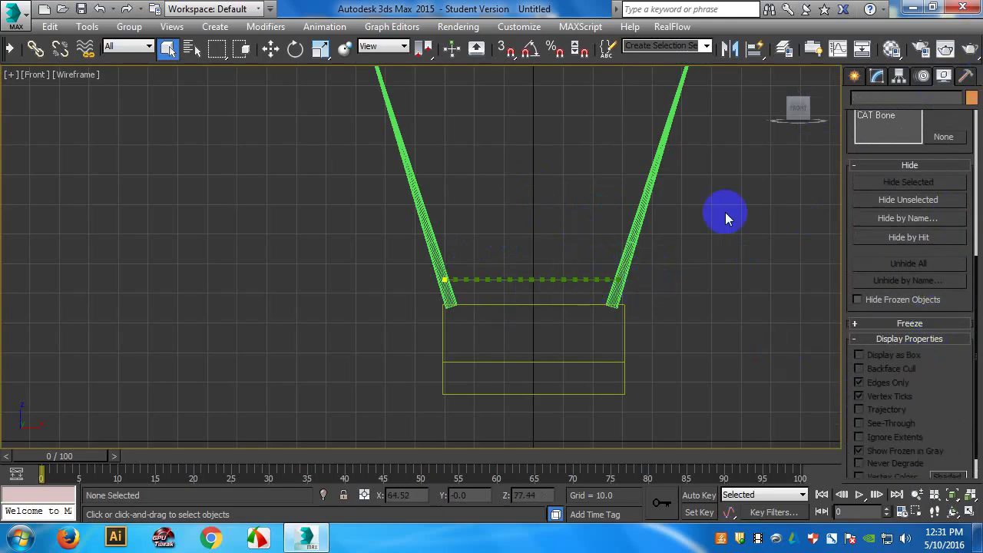
left_click(554, 281)
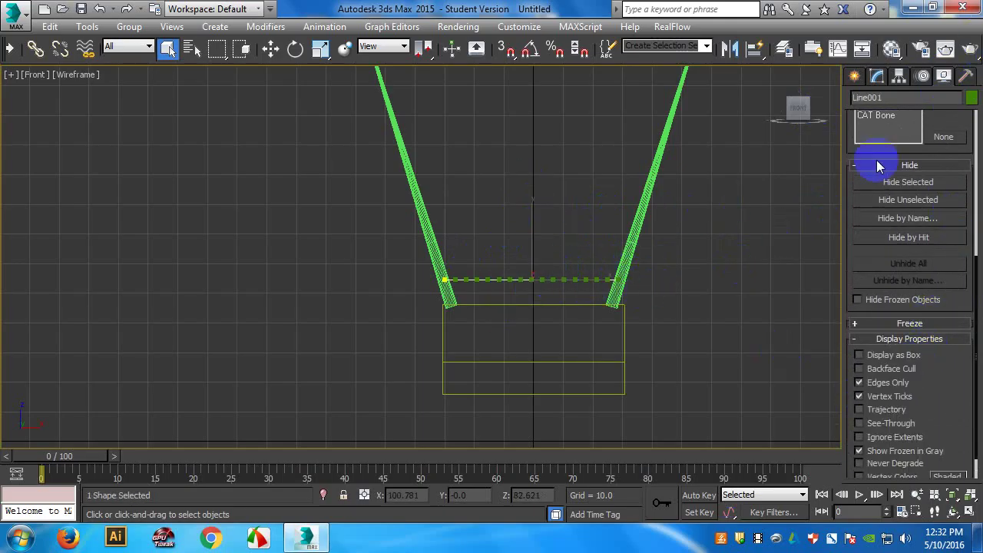
- Render the Front view to check how the line between the antennas renders, close the render window and return to the line's parameters
left_click(854, 75)
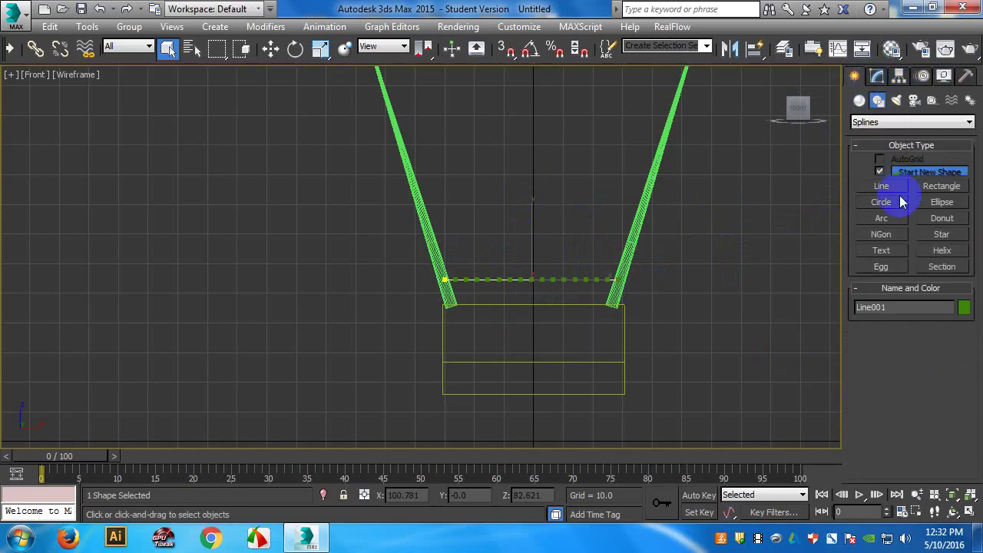
left_click(876, 77)
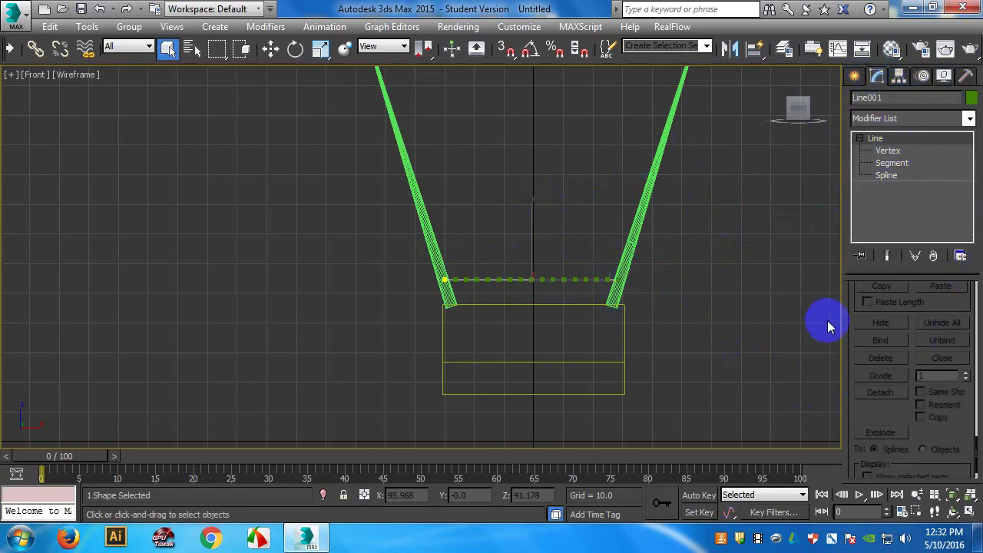
left_click(948, 50)
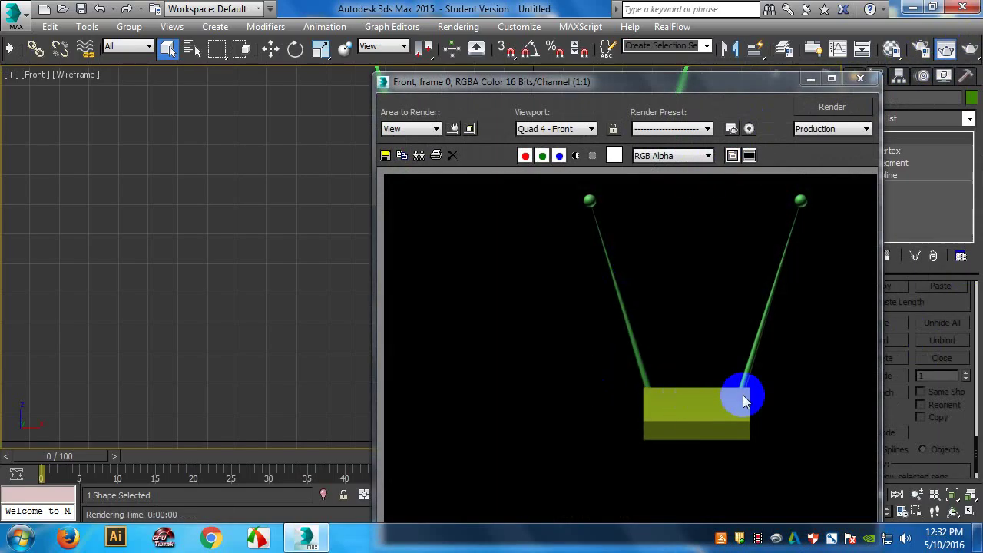
left_click(860, 79)
middle_click_drag(561, 248, 566, 251)
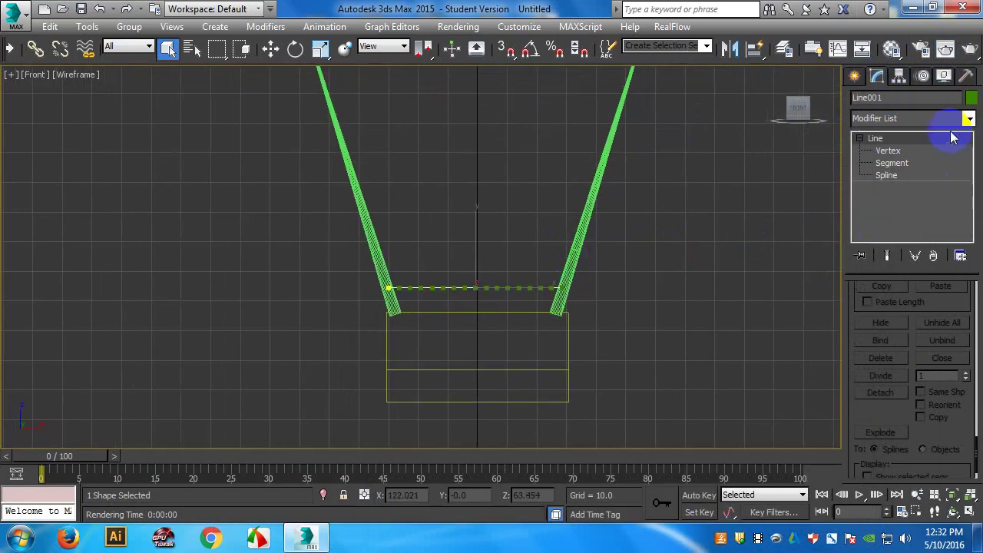
scroll(849, 309, "up", 5)
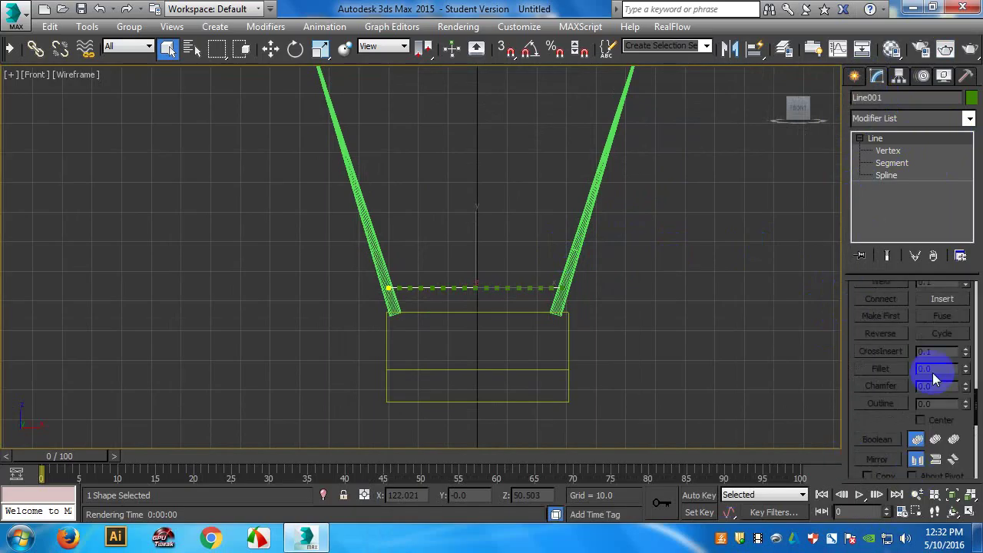
- Enable the line in the renderer and viewport with a radial thickness of 0.1, and check it in a test render
scroll(852, 322, "up", 10)
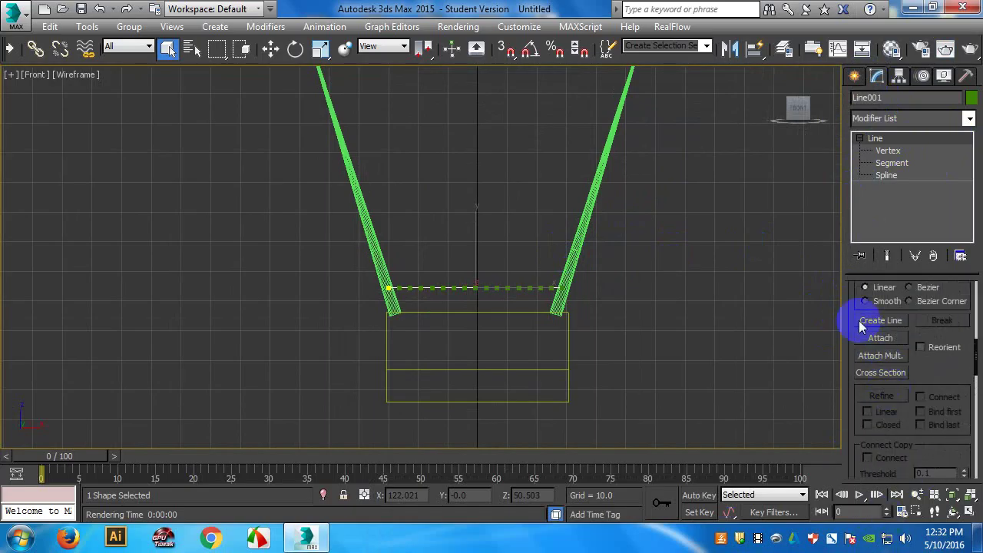
scroll(863, 292, "up", 5)
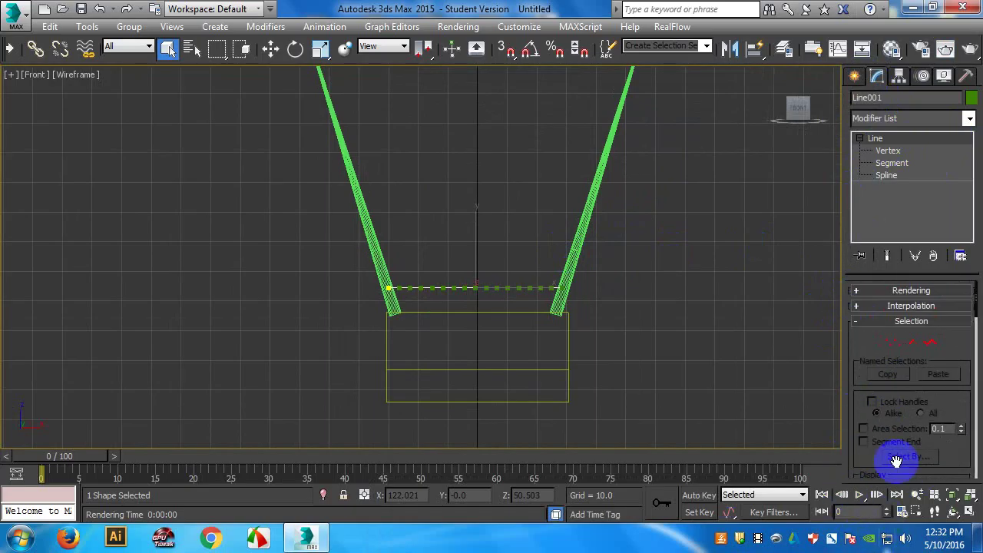
left_click(912, 287)
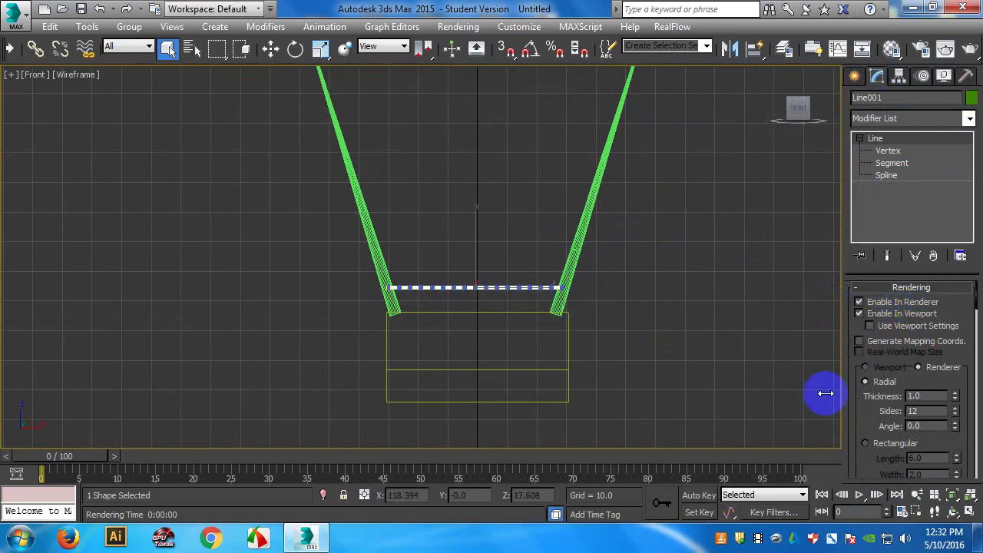
double_click(915, 396)
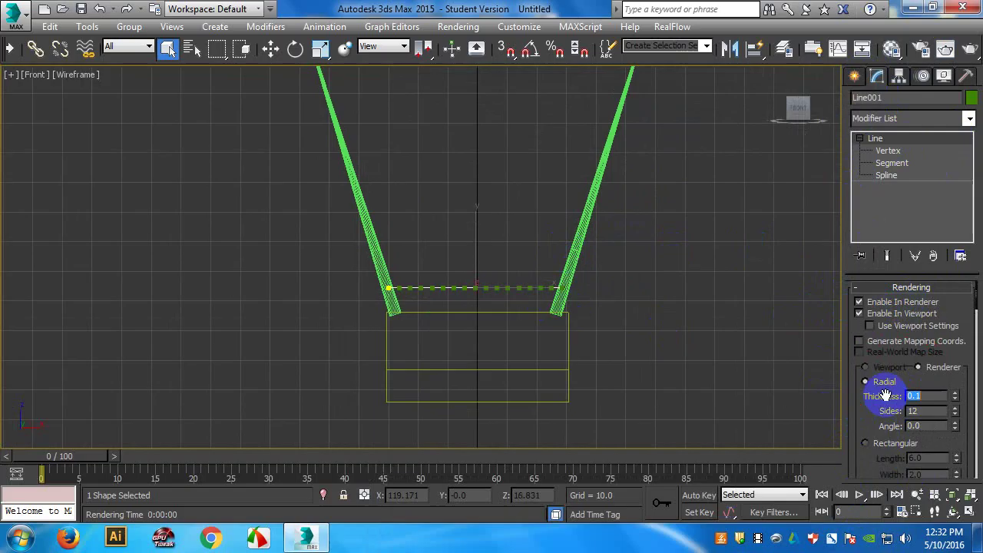
left_click(967, 48)
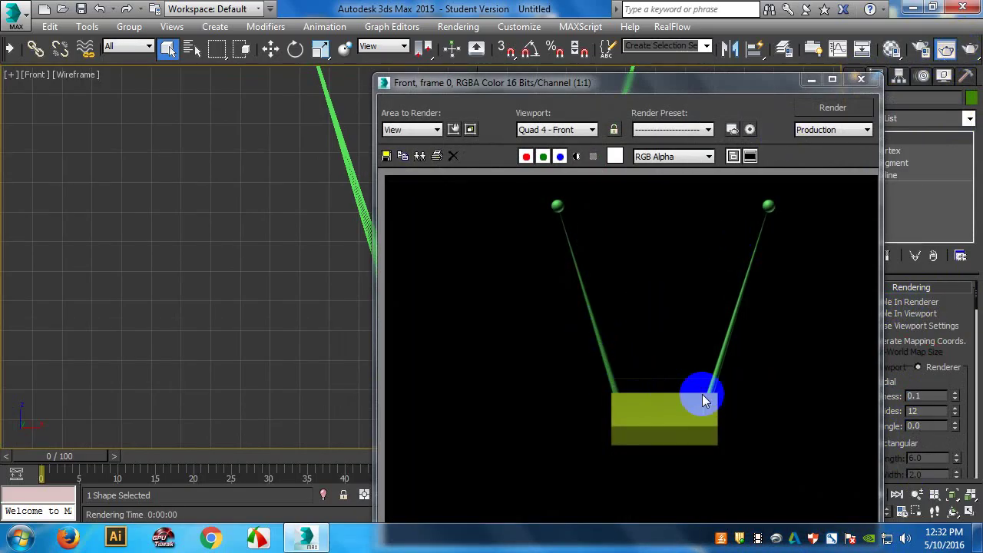
left_click(861, 79)
- Select all inner vertices of the line at Vertex level, leaving both end vertices on the antennas unselected
left_click(878, 151)
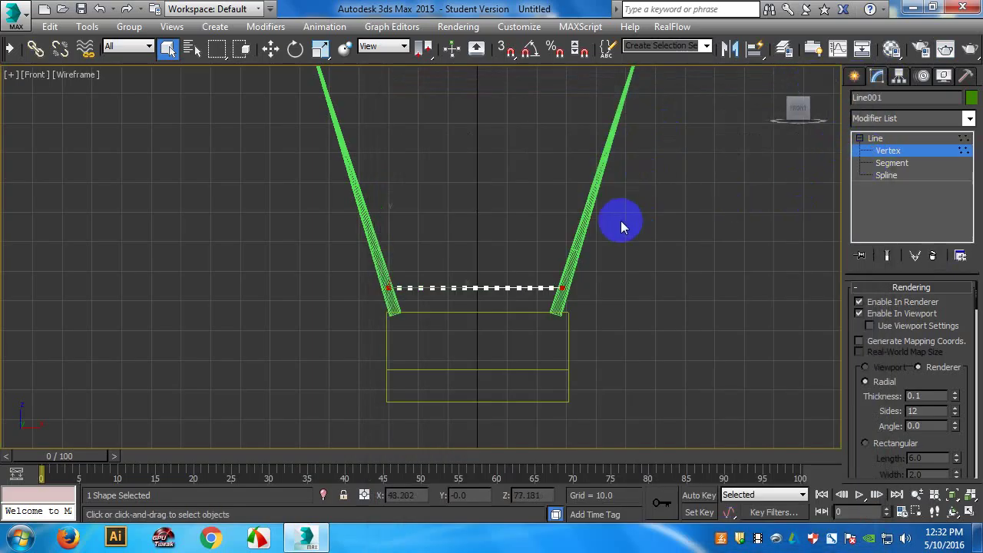
middle_click_drag(520, 223, 555, 189)
left_click_drag(428, 231, 600, 289)
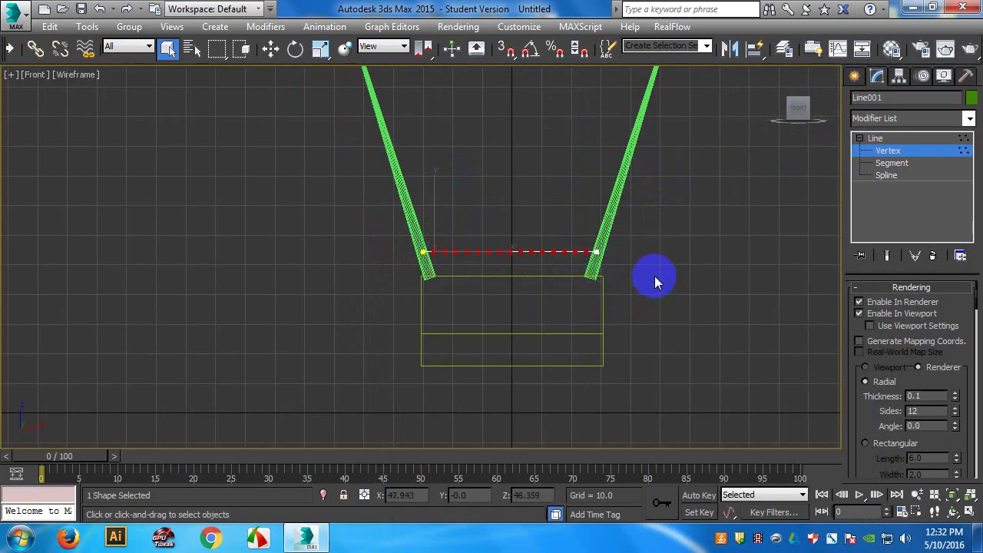
left_click(879, 140)
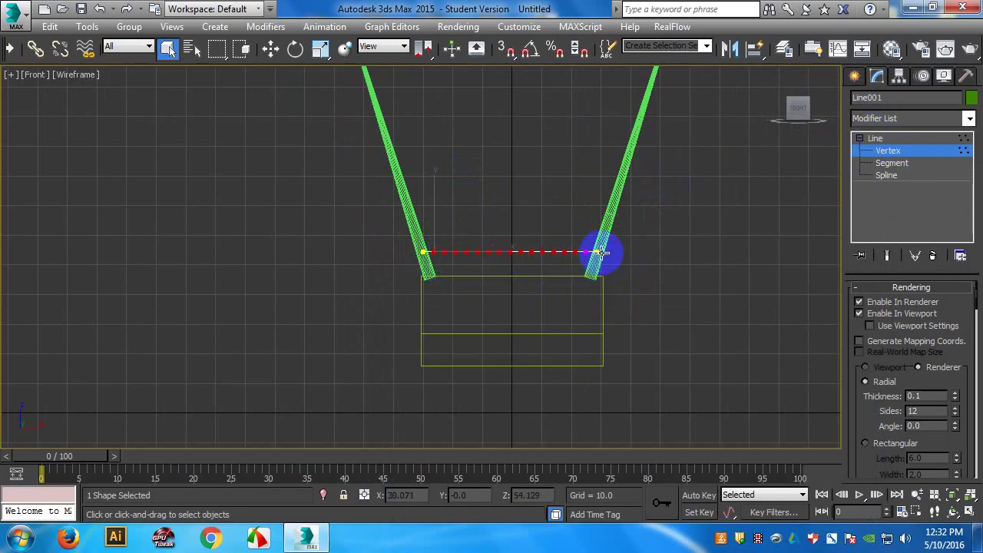
left_click(867, 139)
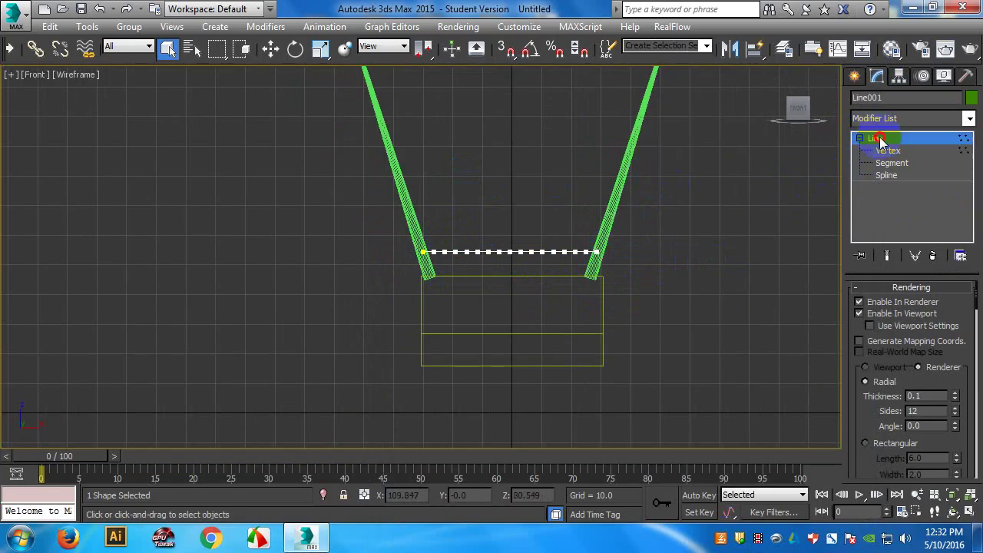
left_click(888, 151)
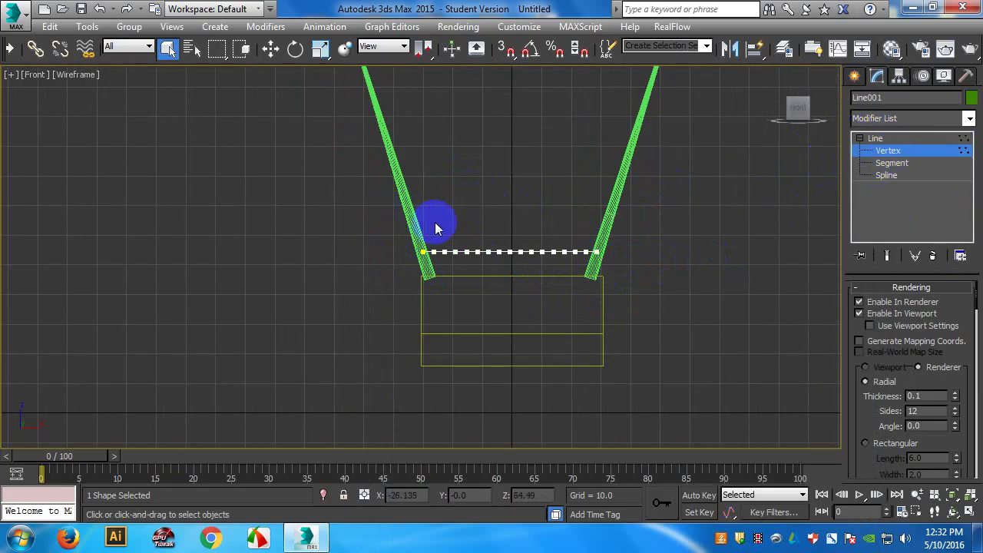
left_click_drag(432, 223, 590, 290)
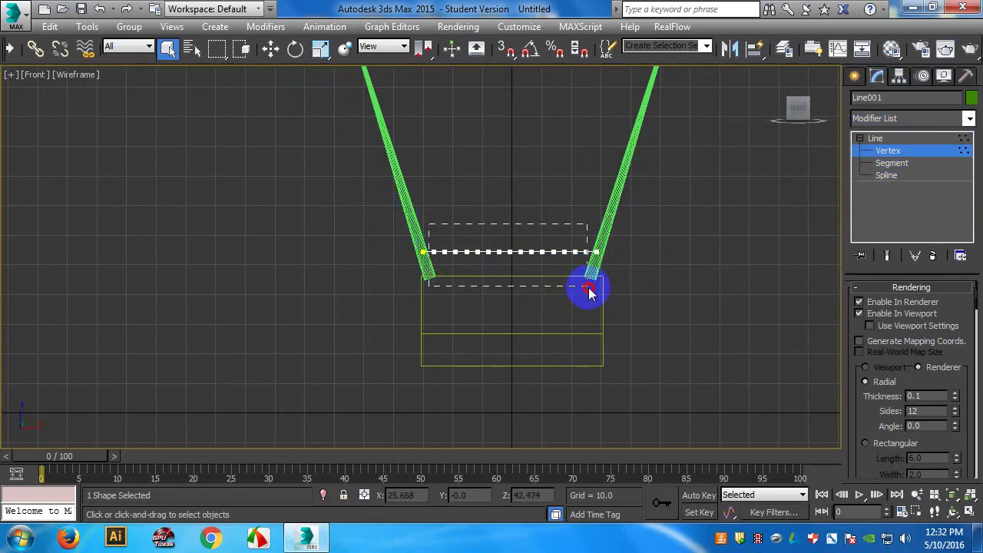
- Apply an XForm modifier to the line's selected inner vertices
left_click(908, 117)
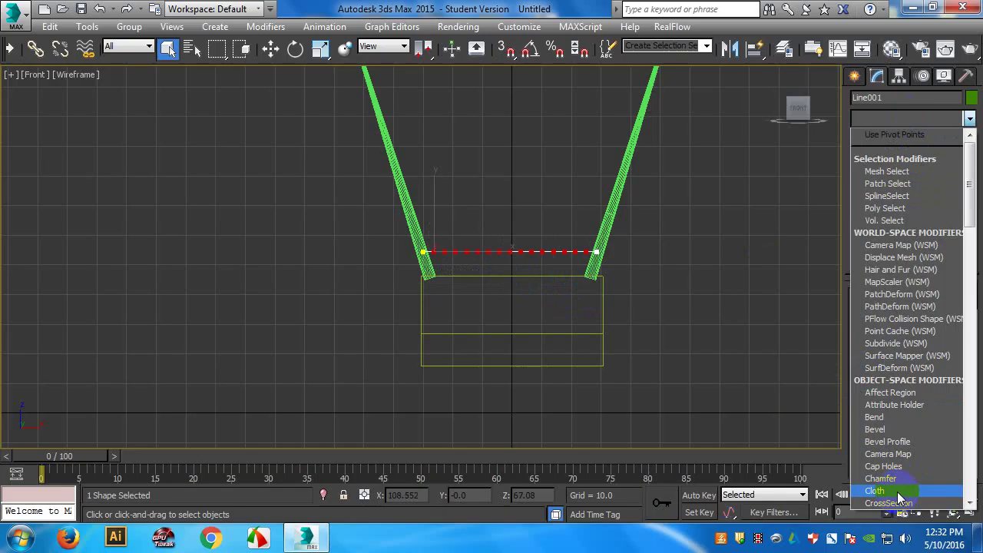
key("End")
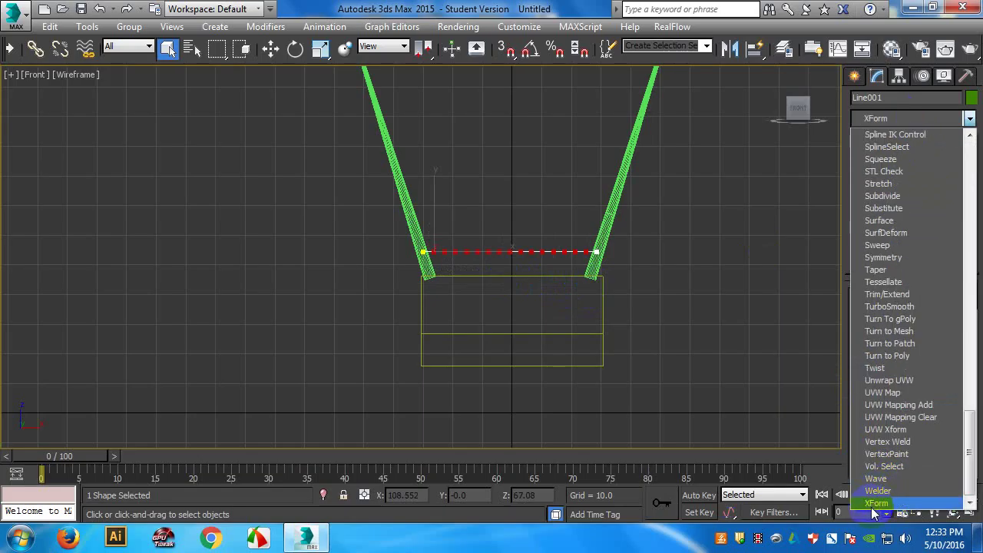
left_click(873, 503)
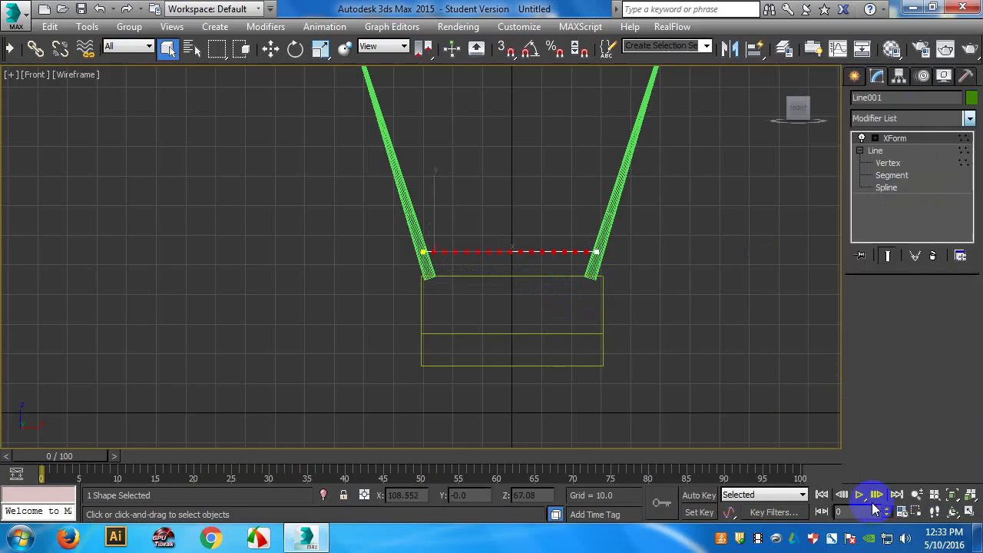
- Add a Noise modifier above XForm with scale 5 and strengths of X 0, Y about 10.36 and Z 0
left_click(914, 116)
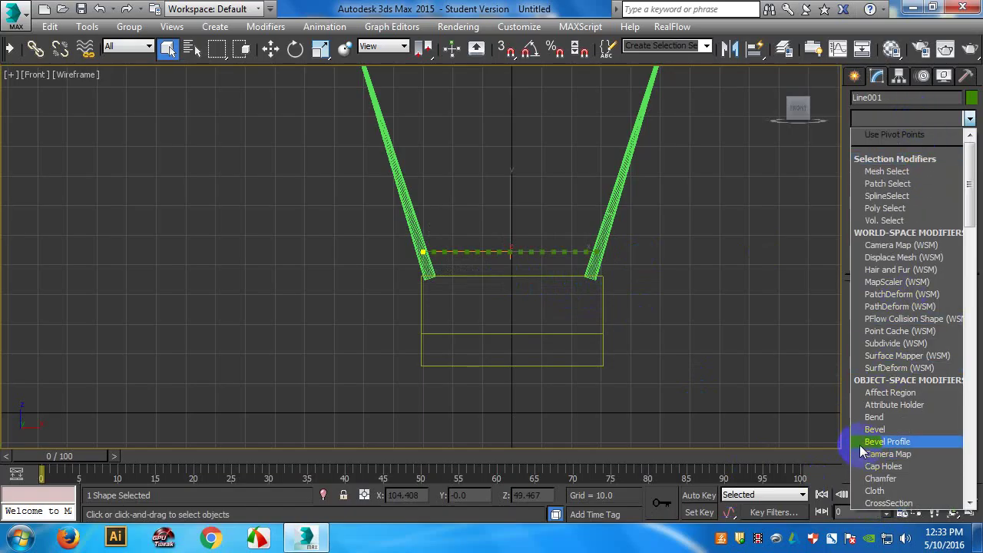
key("n")
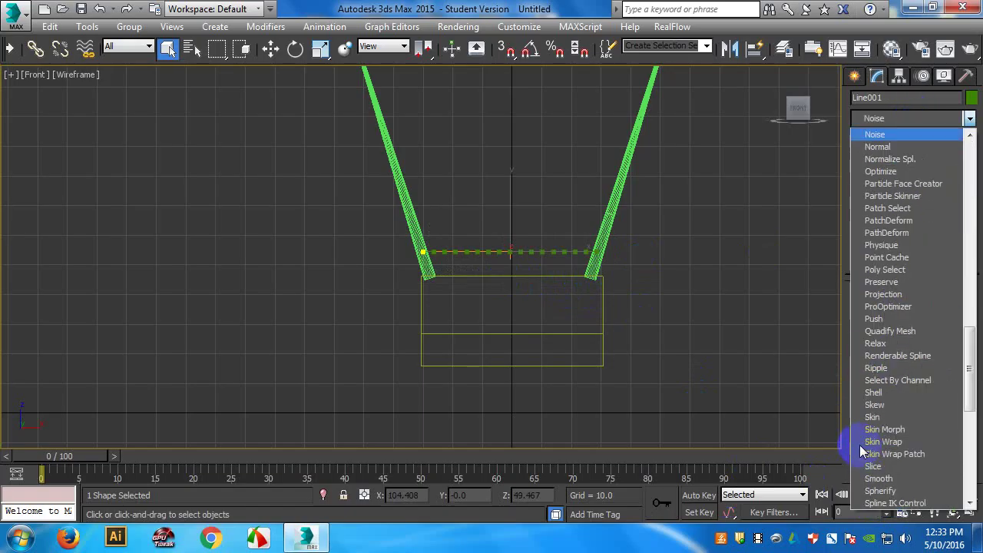
left_click(944, 136)
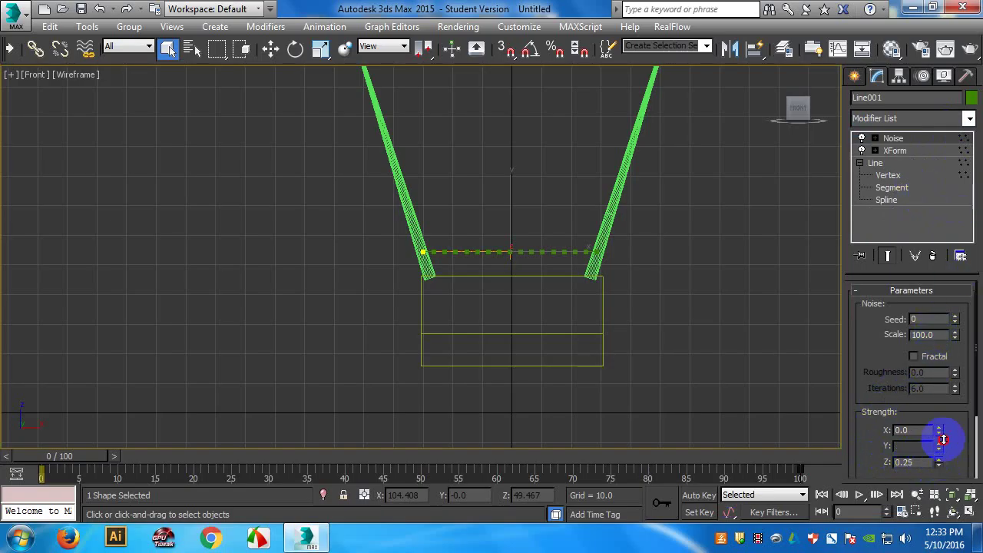
left_click_drag(943, 440, 979, 98)
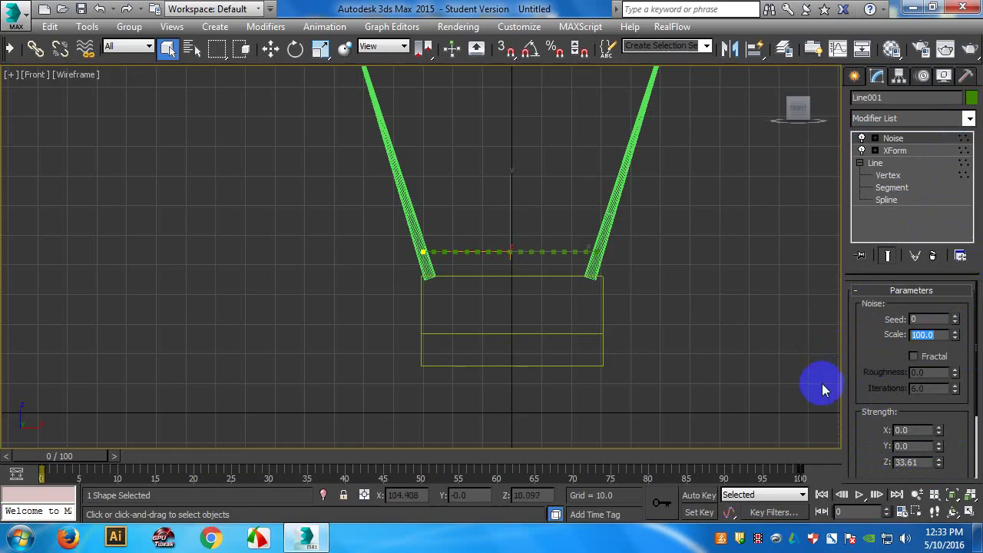
type("5")
key("Return")
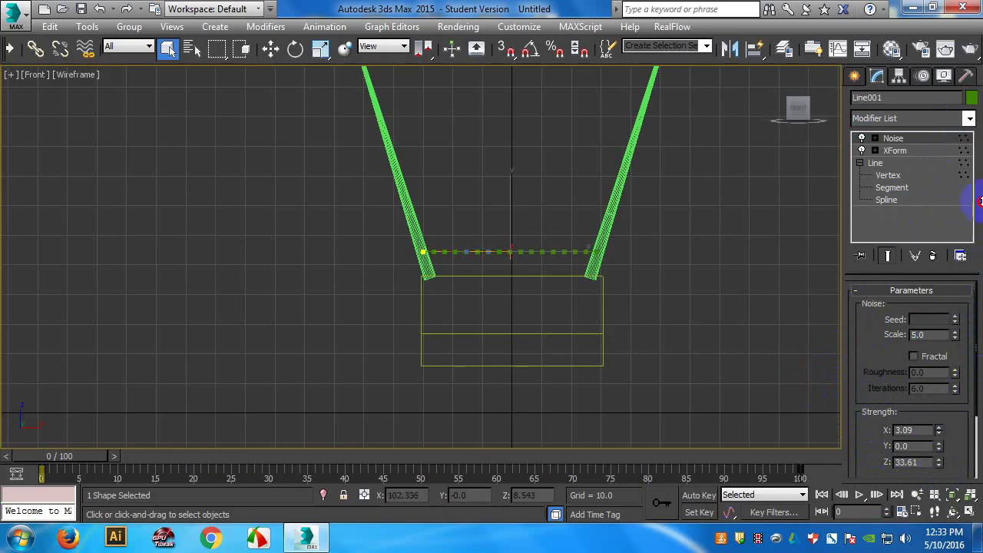
left_click_drag(939, 428, 938, 431)
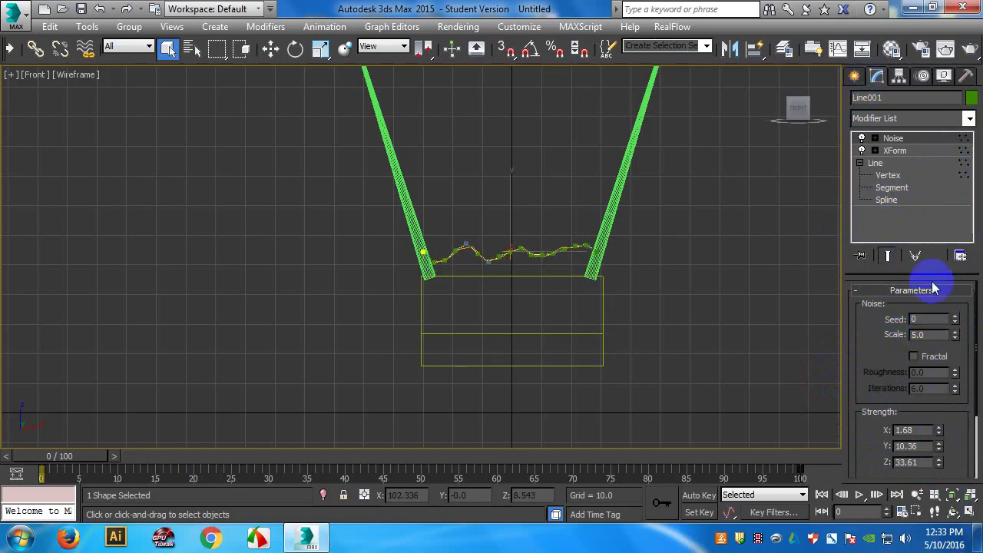
double_click(918, 431)
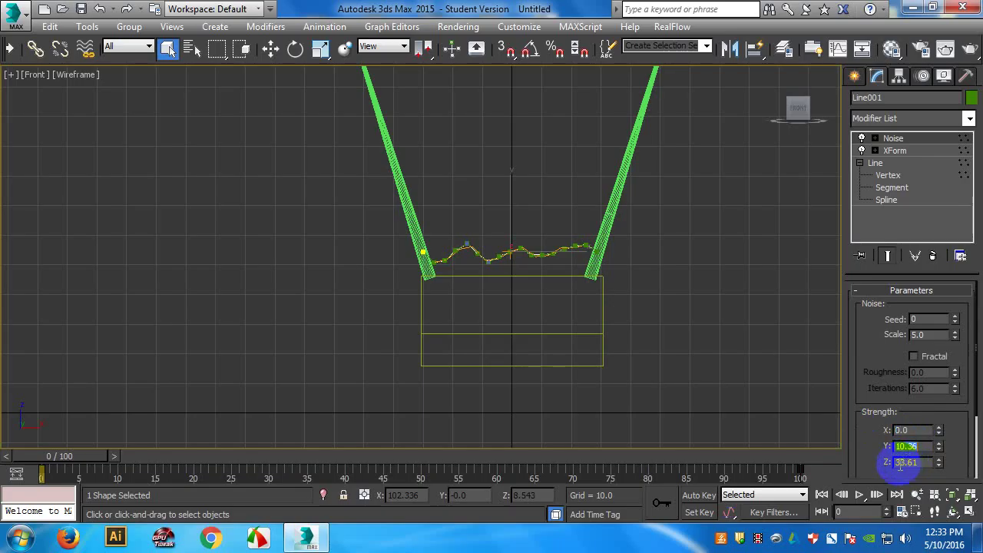
- Turn on Fractal for the noise, reduce its scale to about 3.75 and raise the Y strength to about 16.78
left_click(935, 356)
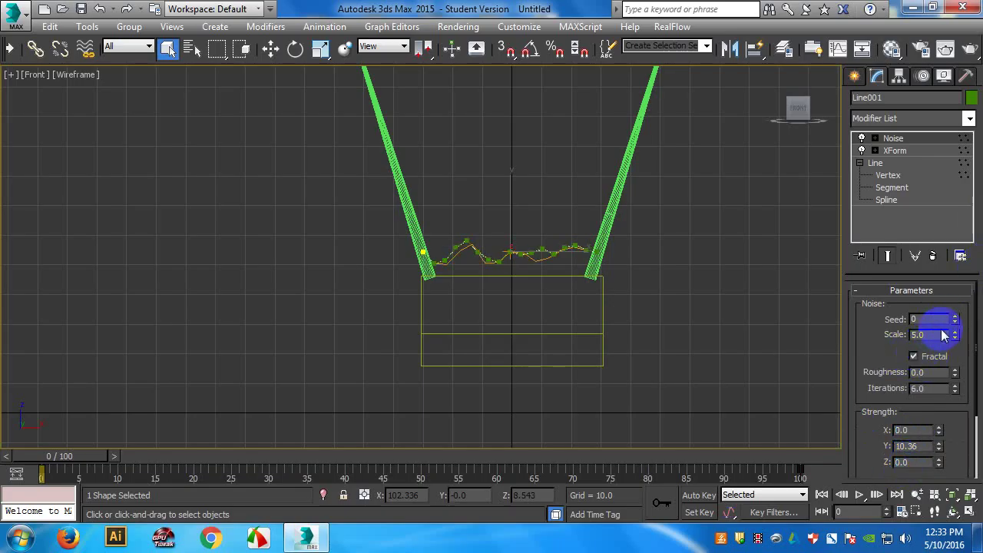
left_click_drag(956, 338, 954, 354)
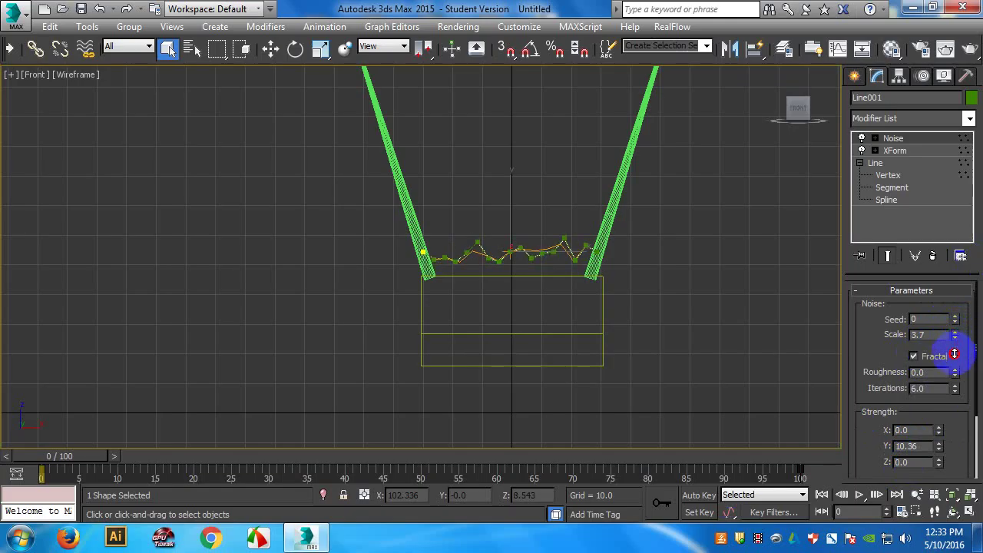
left_click_drag(943, 450, 942, 411)
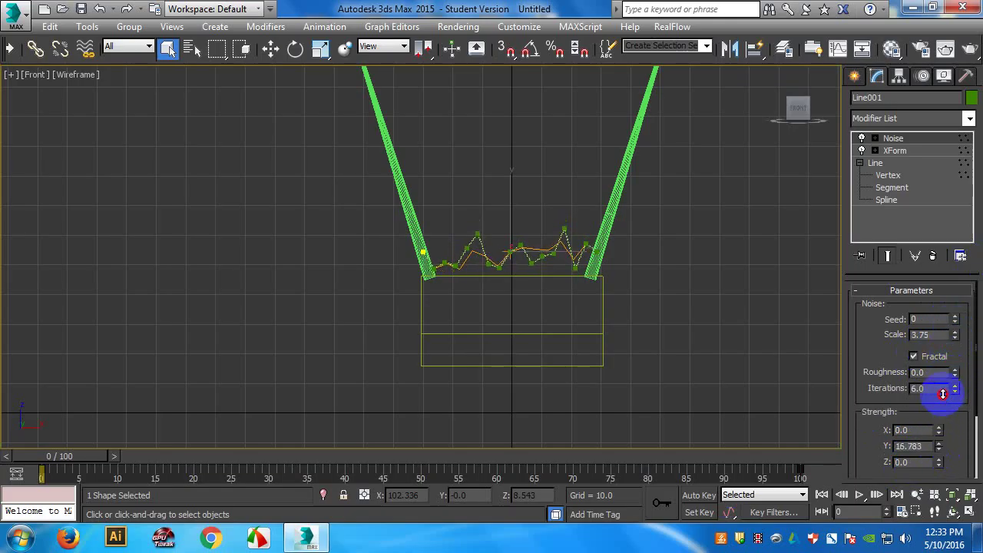
middle_click_drag(713, 296, 702, 315)
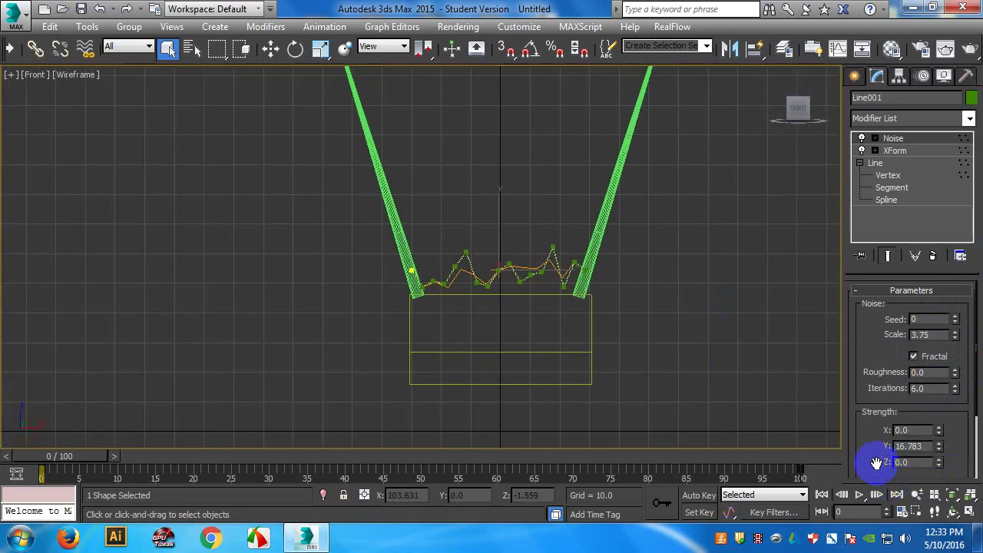
- Turn on Animate Noise and raise its frequency to about 1.09 while playing the animation, then stop playback
scroll(876, 463, "down", 3)
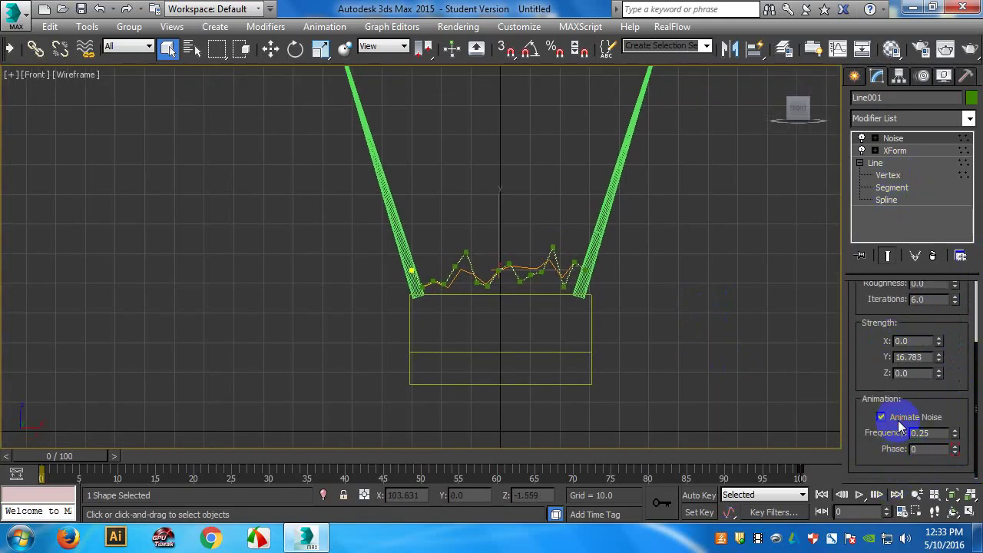
left_click(859, 495)
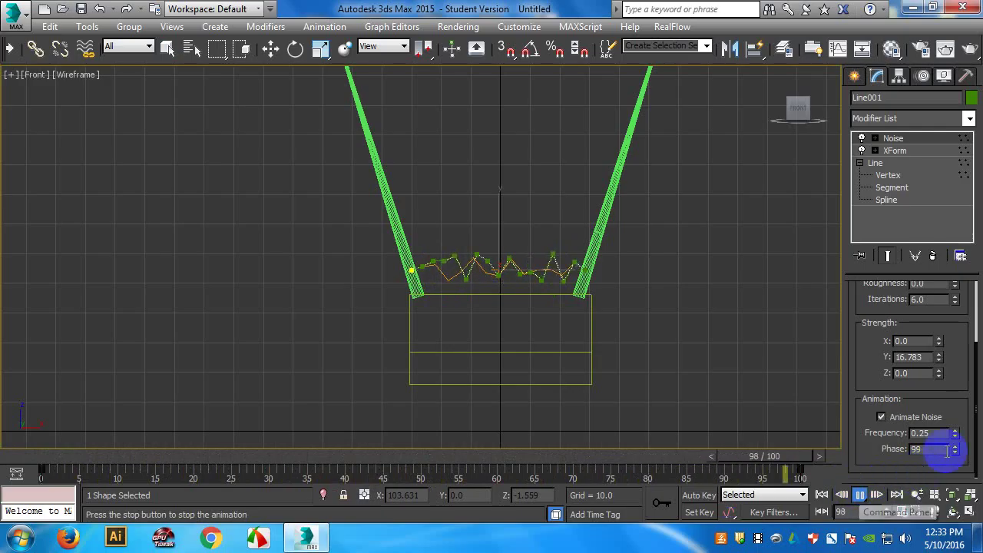
left_click_drag(959, 434, 960, 391)
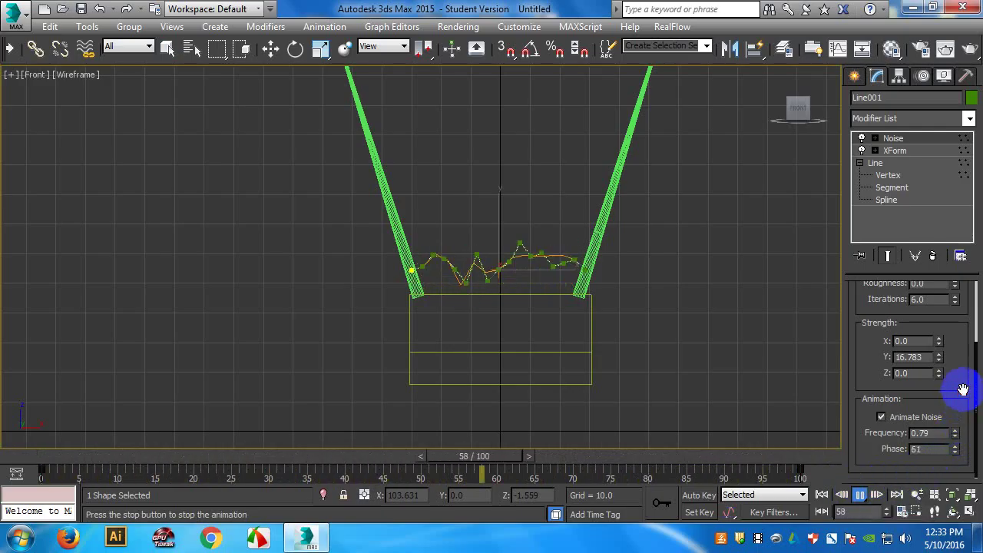
left_click_drag(955, 438, 961, 408)
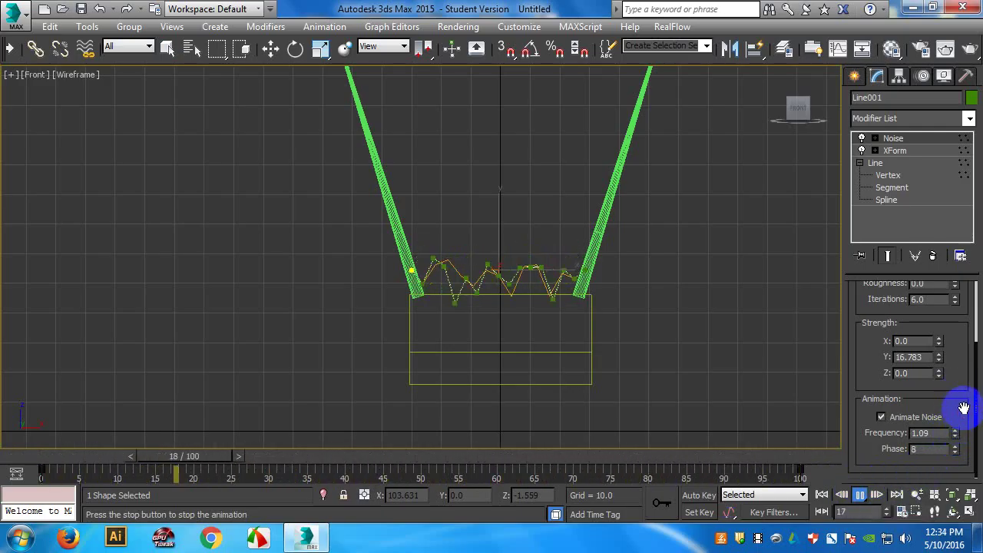
left_click(859, 494)
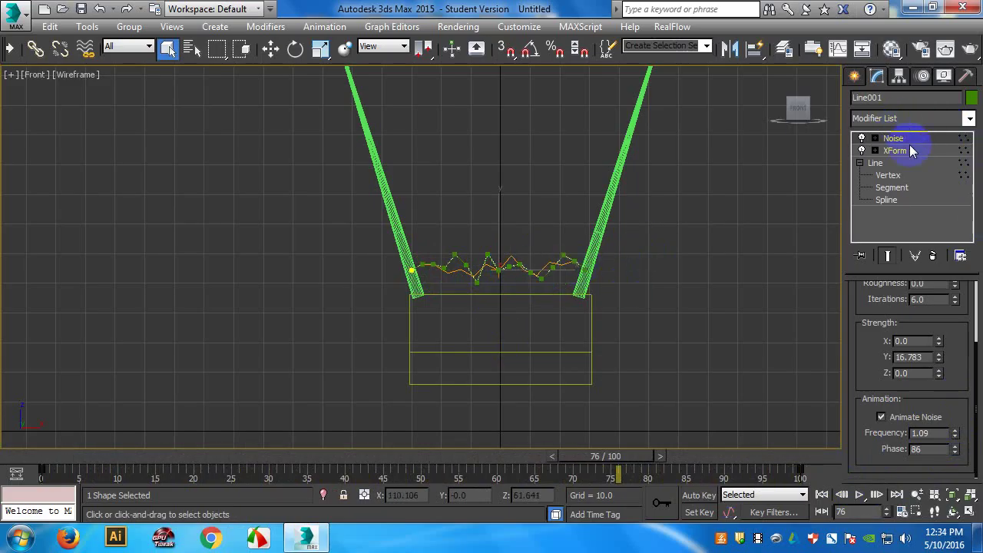
- Reselect the noisy line, go to frame 85 and turn on Auto Key
left_click(507, 169)
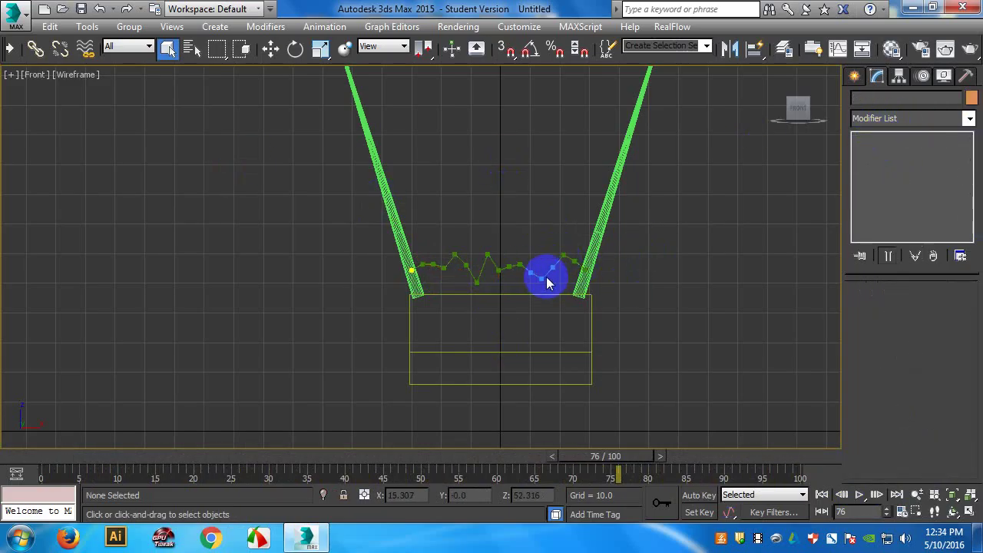
left_click(548, 267)
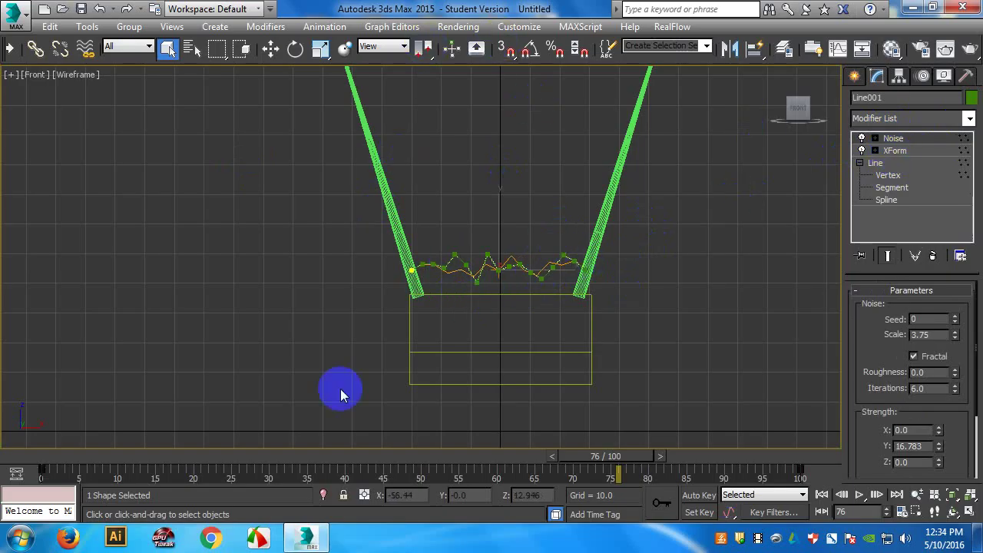
left_click_drag(637, 456, 710, 478)
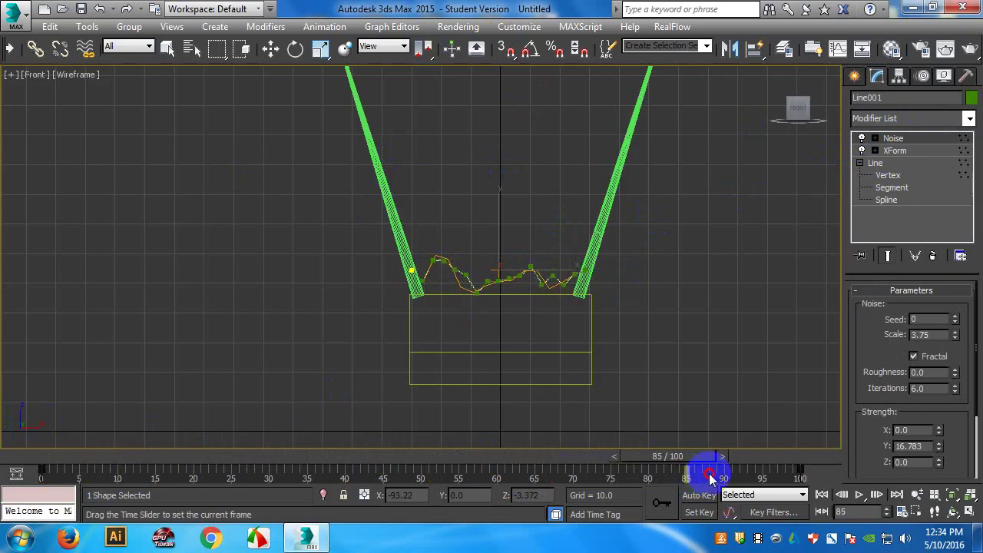
left_click(692, 495)
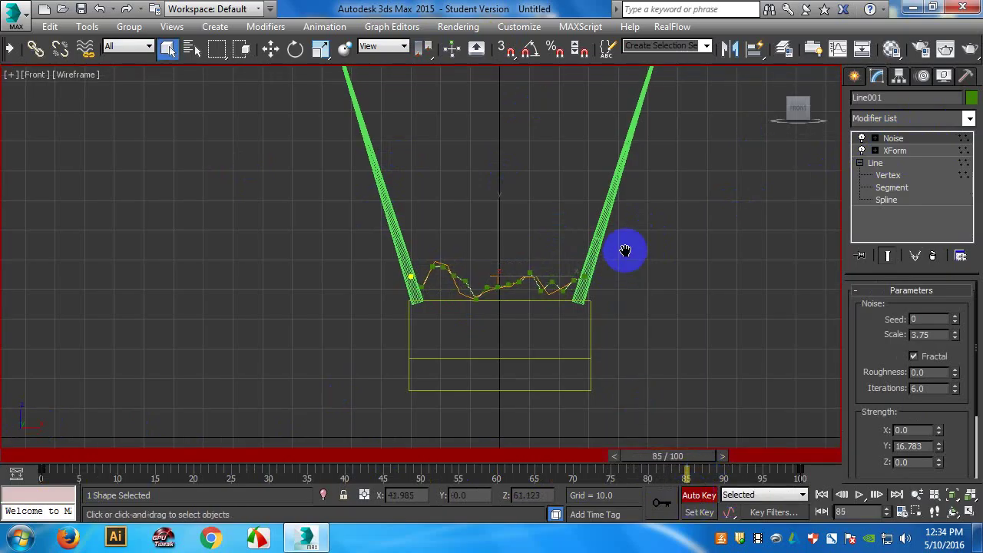
scroll(534, 314, "down", 4)
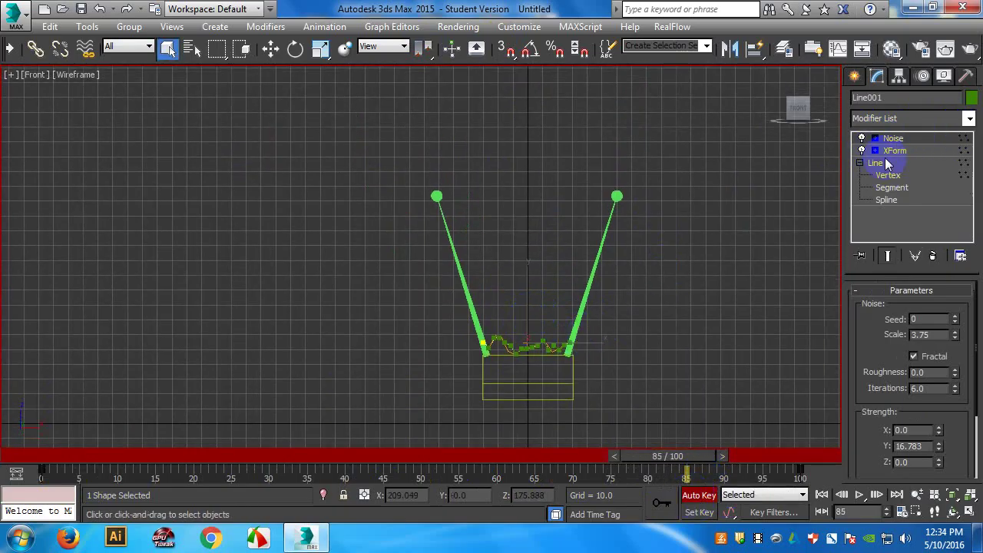
left_click(876, 164)
left_click(888, 175)
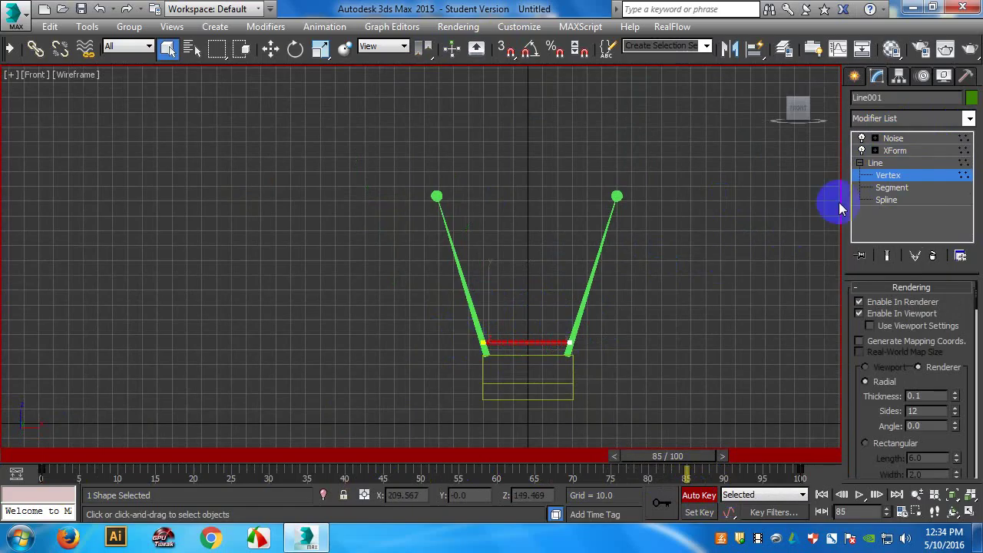
left_click(884, 257)
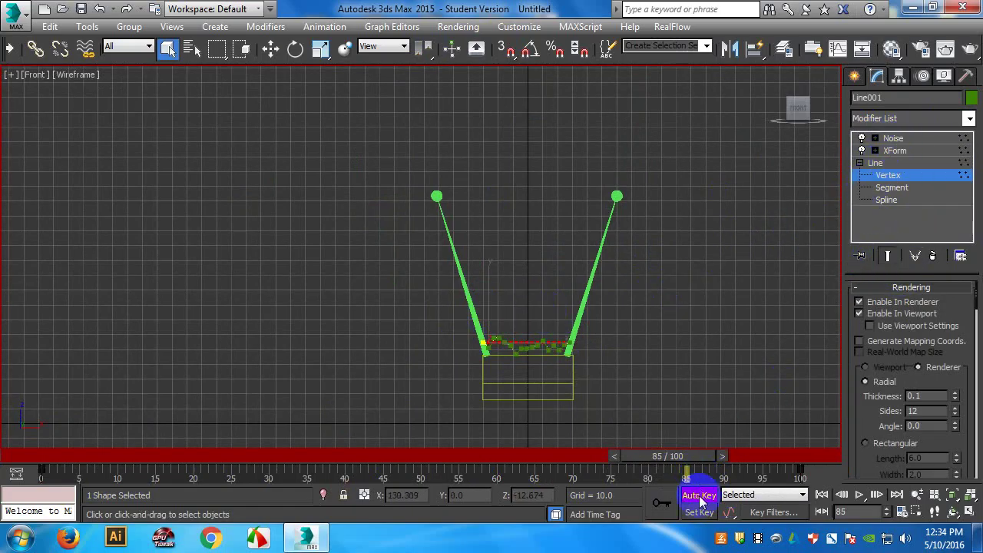
left_click(271, 50)
left_click_drag(493, 294, 669, 311)
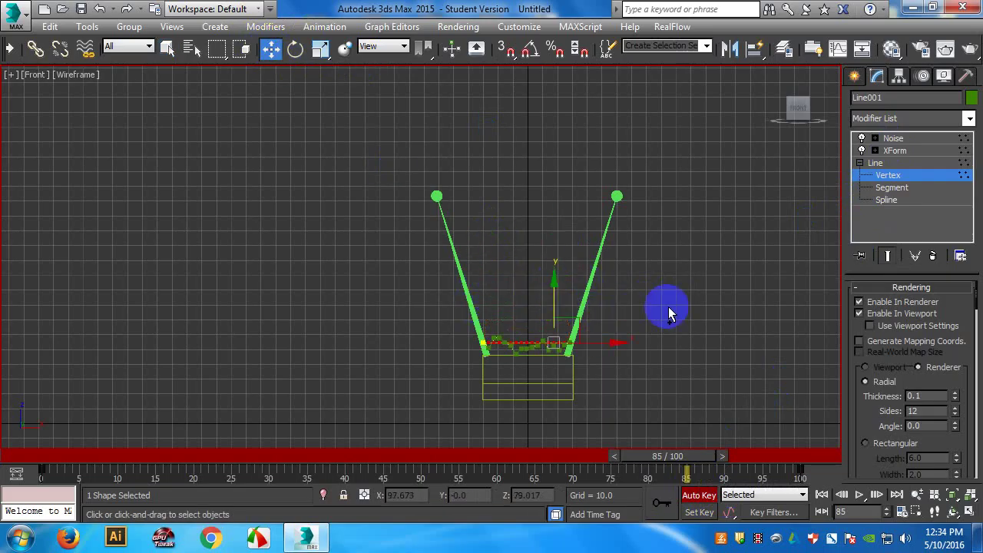
left_click(899, 139)
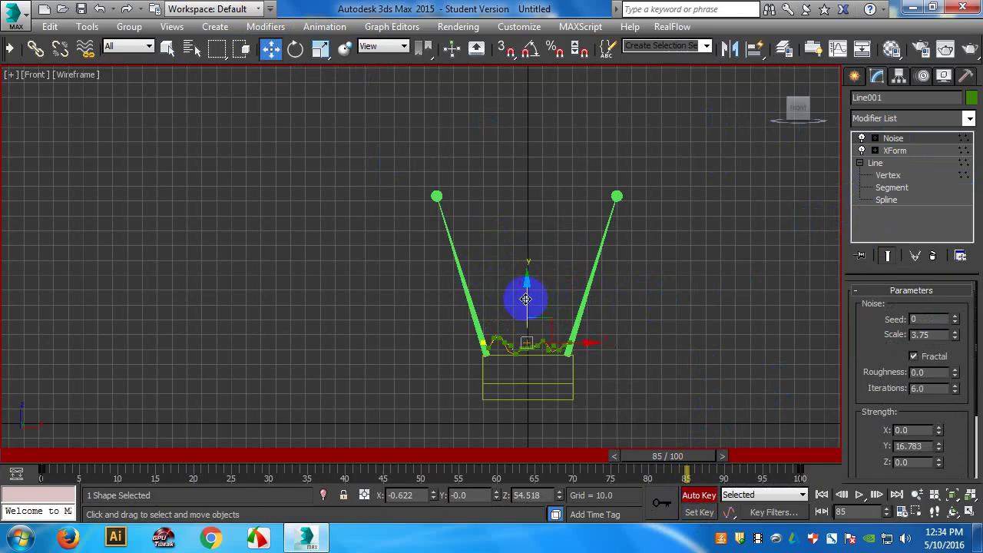
- Key the line at the antenna tips, raised to Z about 154.1 and scaled to about 205.5% in X, and turn off Auto Key
mouse_move(526, 298)
left_mouse_down()
mouse_move(530, 243)
mouse_move(564, 157)
left_mouse_up()
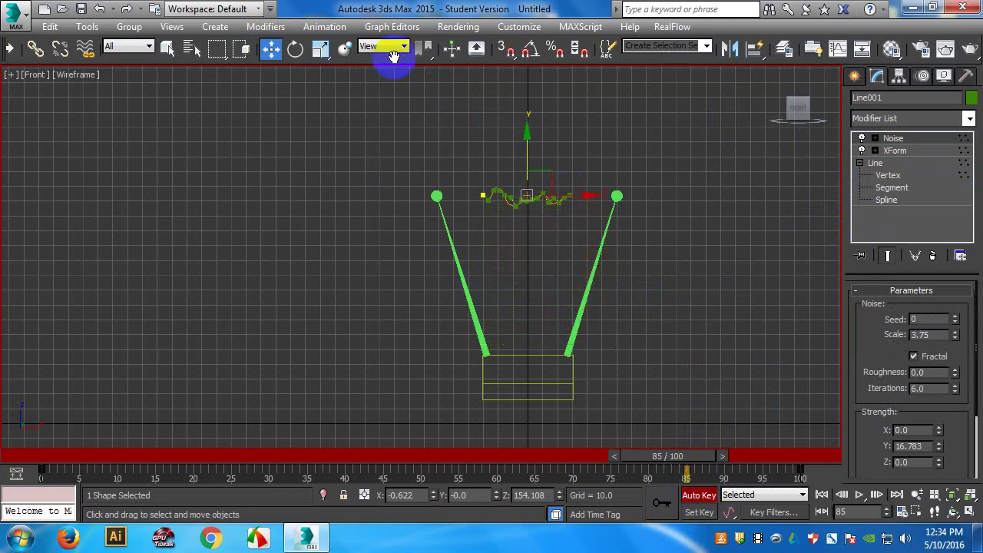
left_click(320, 48)
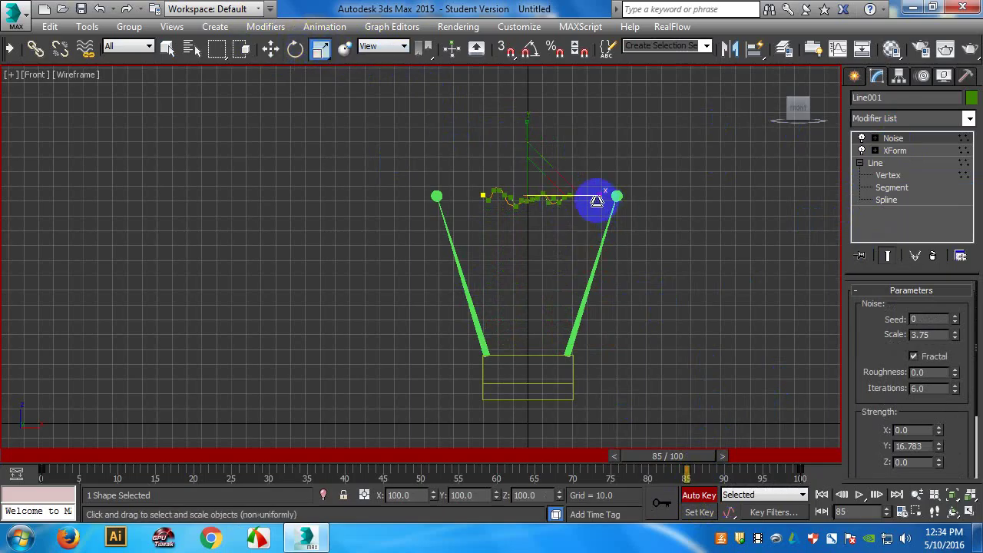
left_click_drag(608, 193, 659, 193)
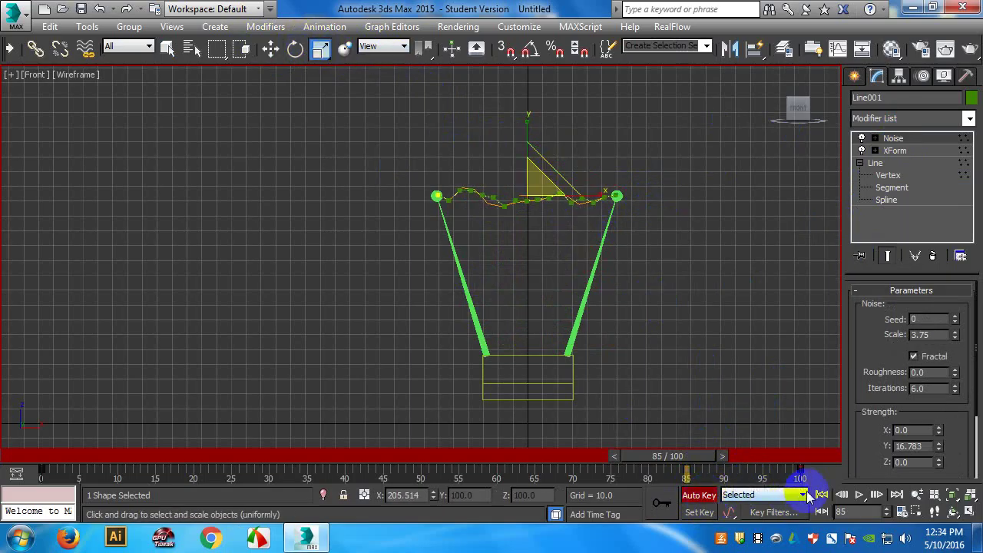
left_click(696, 495)
- Play the line's rising animation from the first frame and stop it at frame 35
left_click(822, 494)
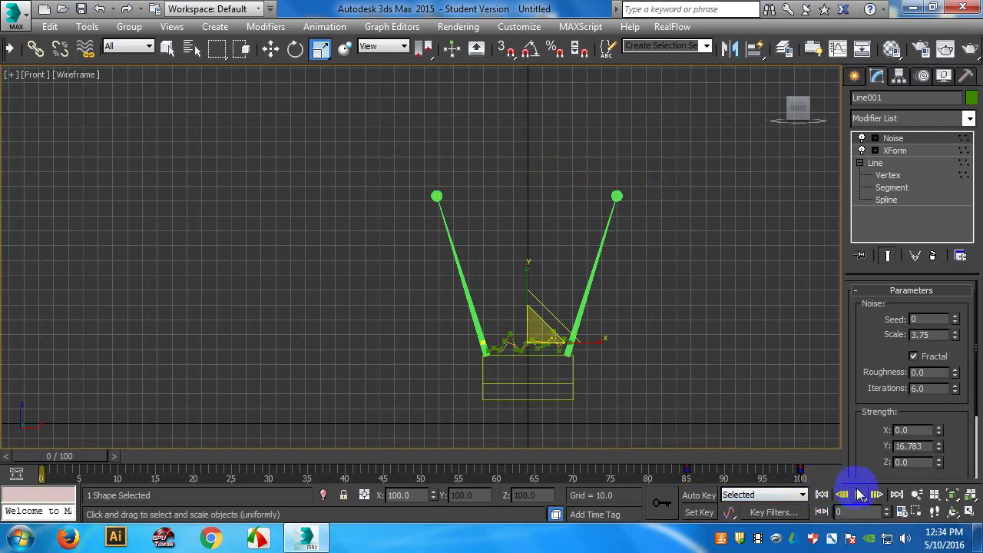
left_click(859, 495)
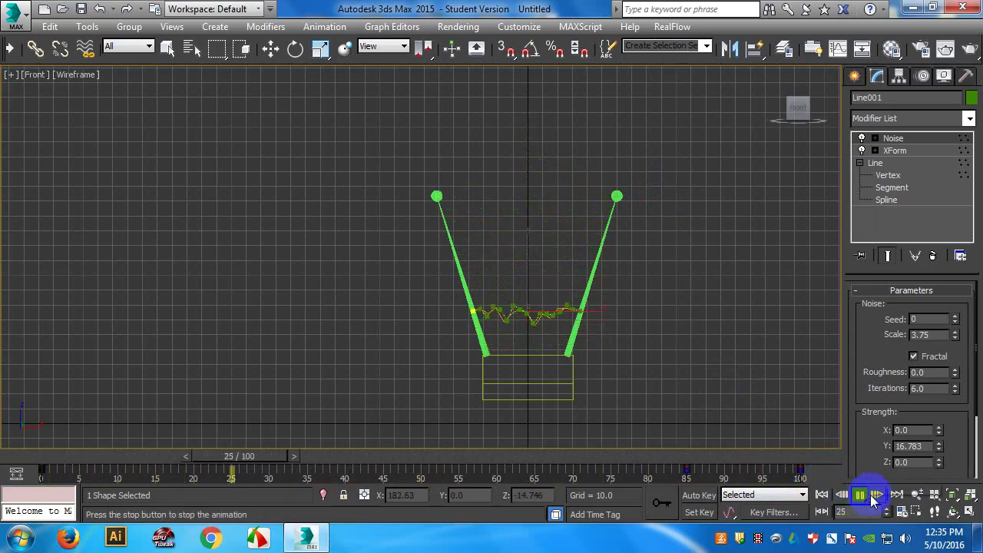
left_click(860, 495)
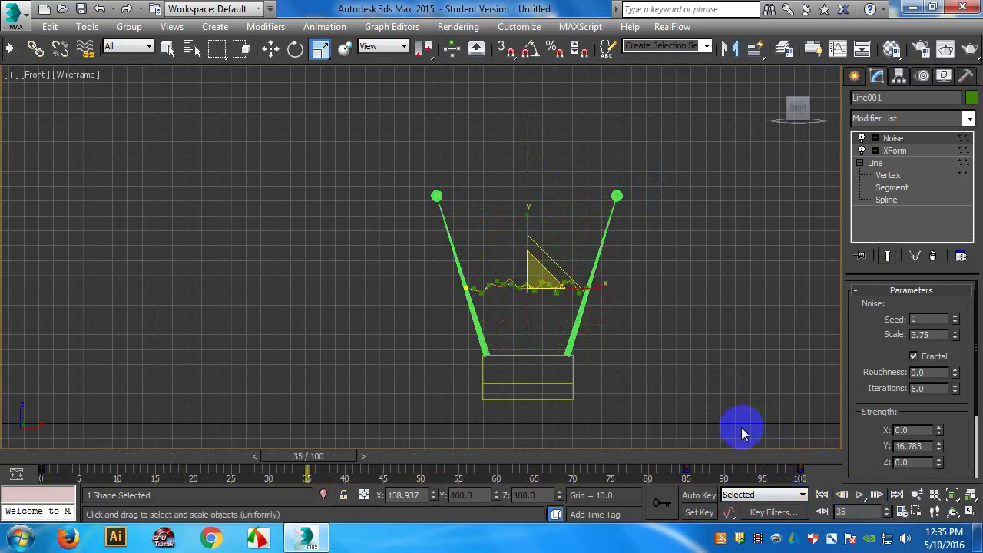
- Move the line back in the Left view to world Y about 11.8, in line with the antennas
key("alt+w")
right_click(716, 384)
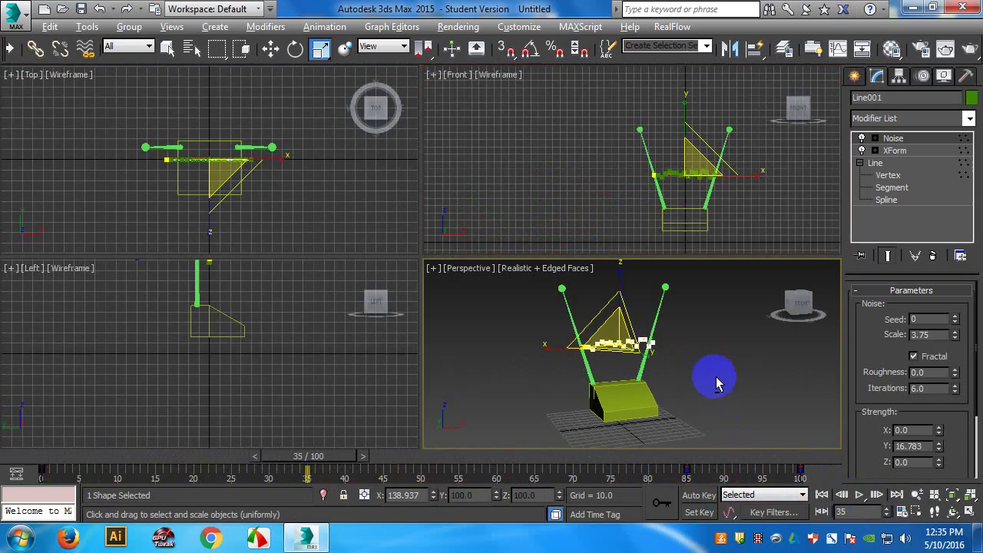
middle_click_drag(716, 384, 816, 390, "alt")
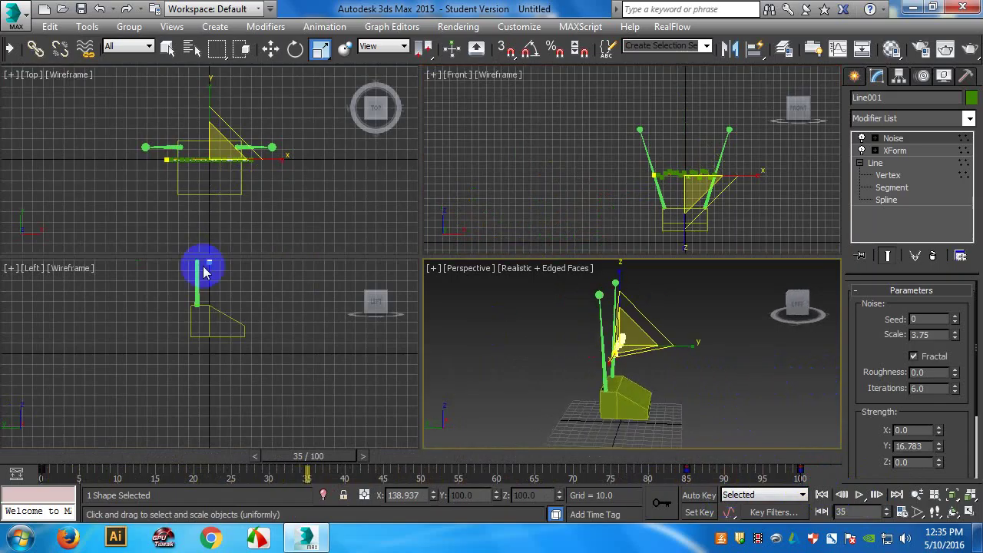
right_click(213, 367)
left_click(271, 48)
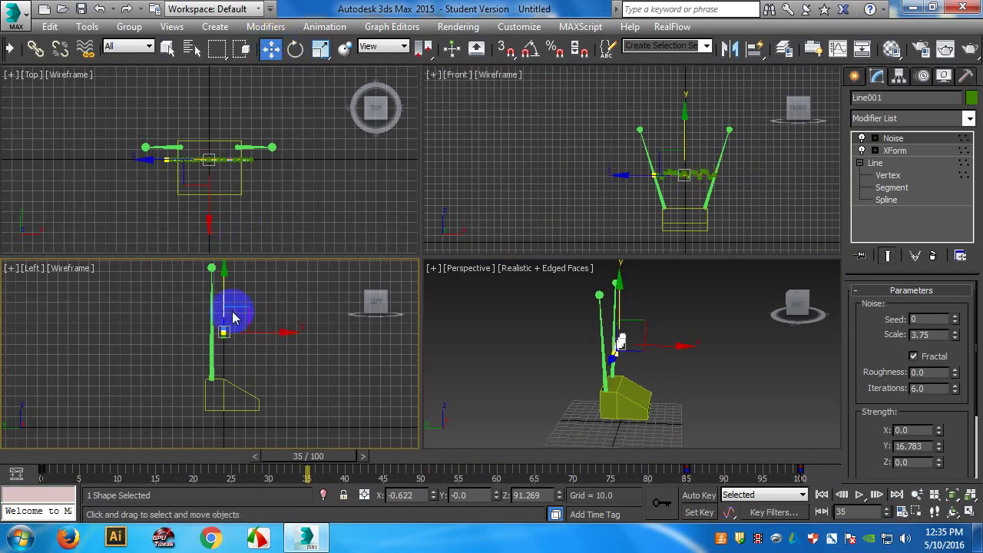
left_click_drag(259, 333, 248, 335)
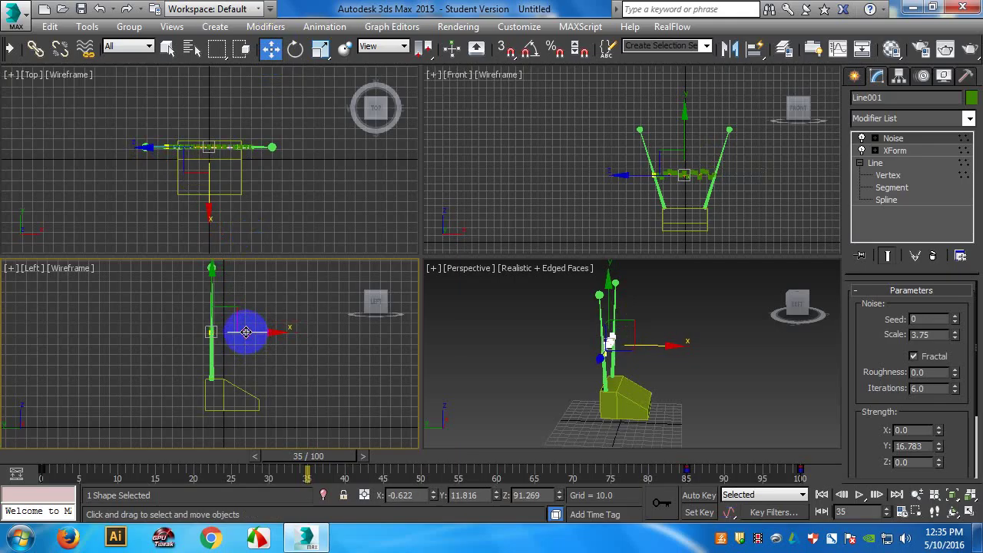
- Scrub to frame 100 and examine the line's fit between the antenna tips in an enlarged Perspective view
left_click(360, 477)
left_click_drag(344, 458, 872, 520)
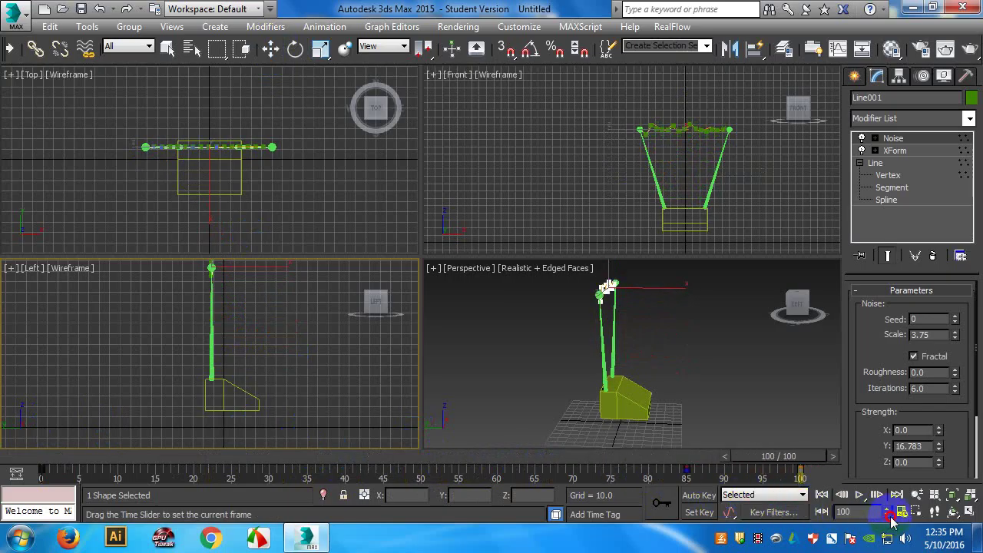
key("w")
middle_click_drag(788, 395, 649, 349, "alt")
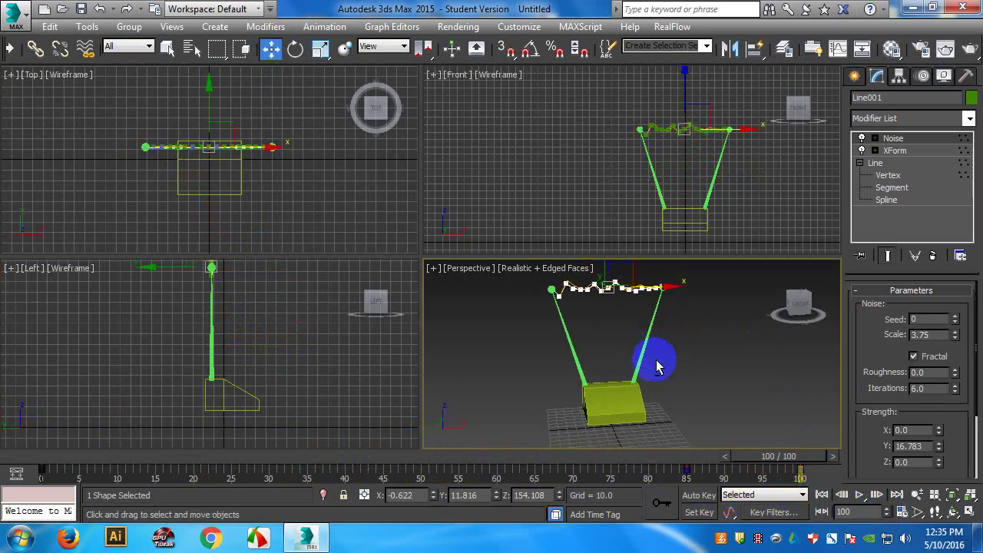
key("alt+w")
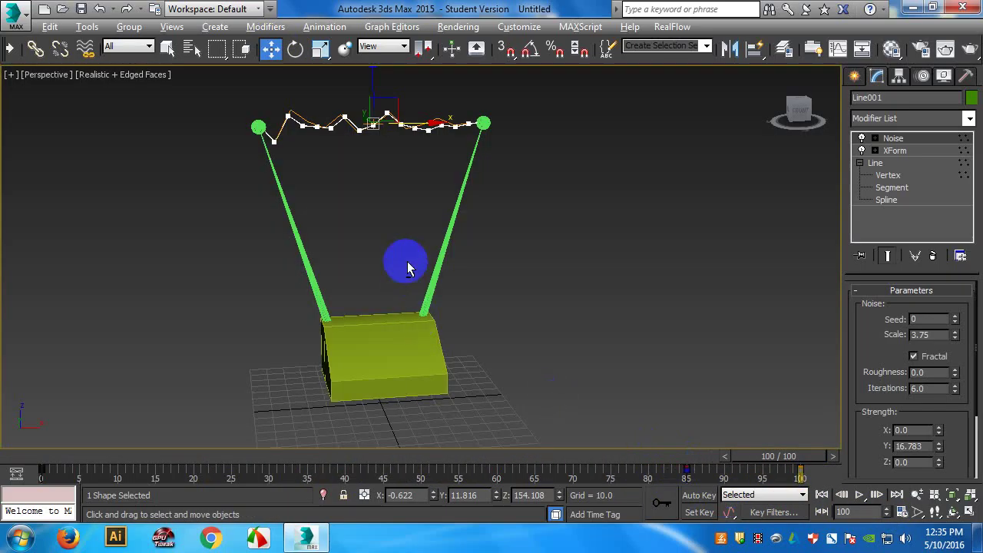
middle_click_drag(407, 267, 462, 291, "alt")
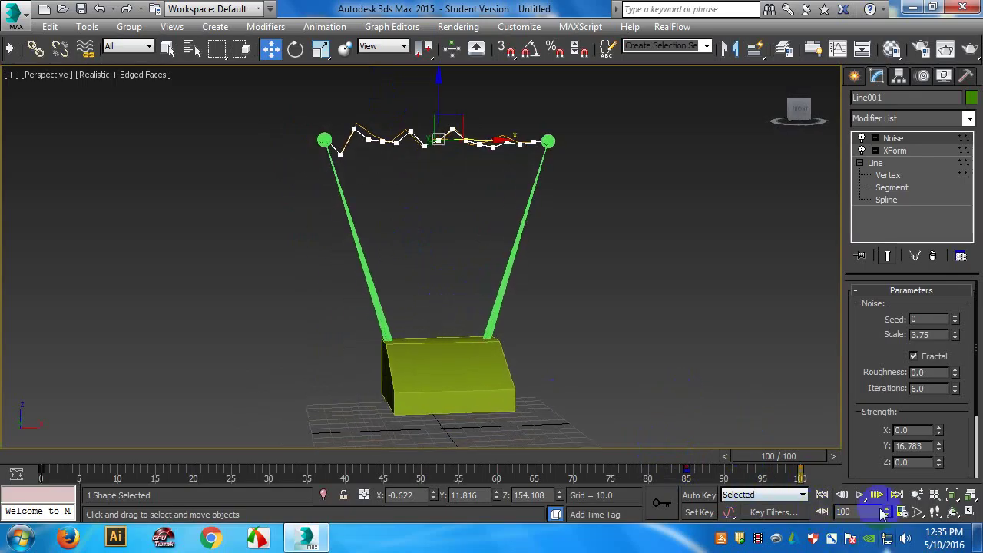
- Deselect the line, replay the animation from the first frame, stop it and scrub to frame 86
left_click(821, 495)
left_click(695, 333)
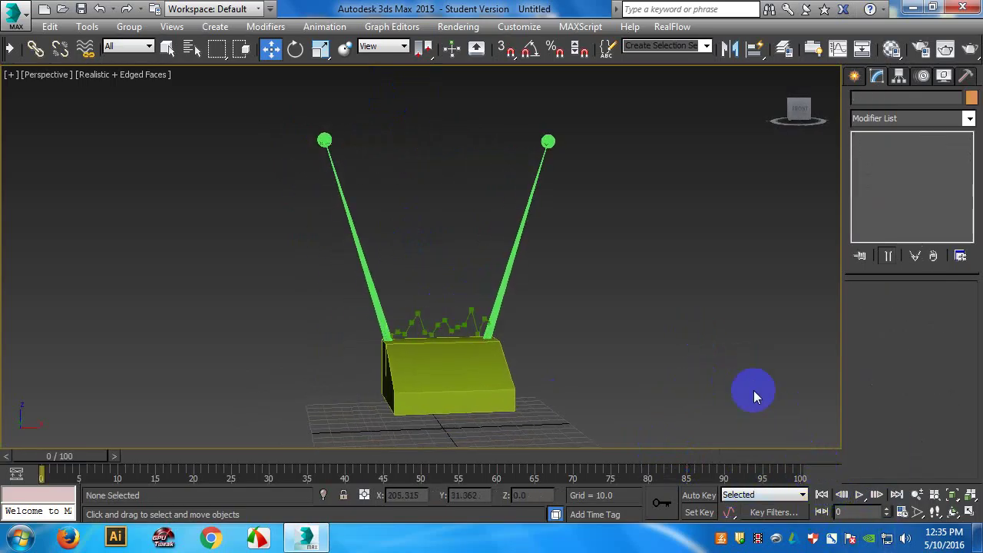
left_click(859, 495)
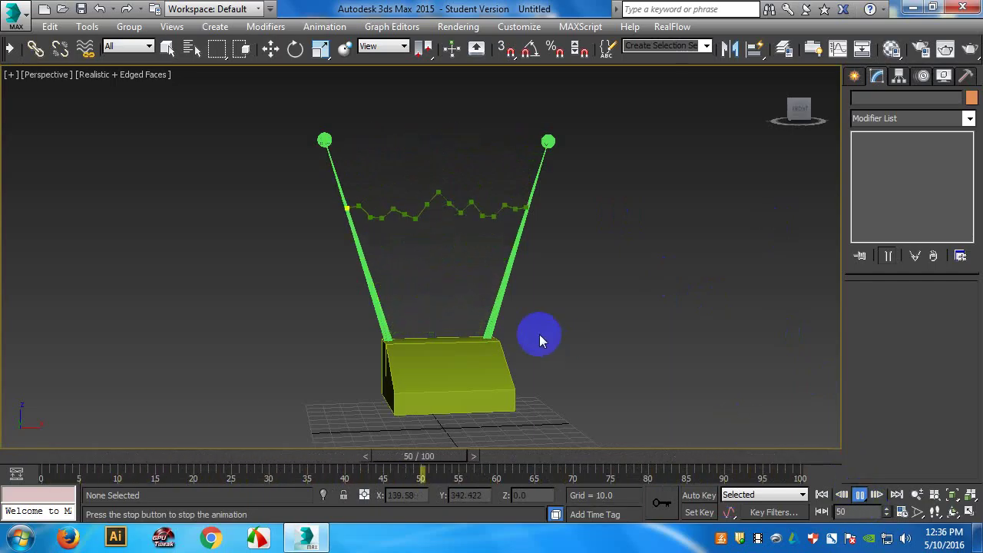
left_click(866, 499)
left_click_drag(418, 461, 713, 463)
key("w")
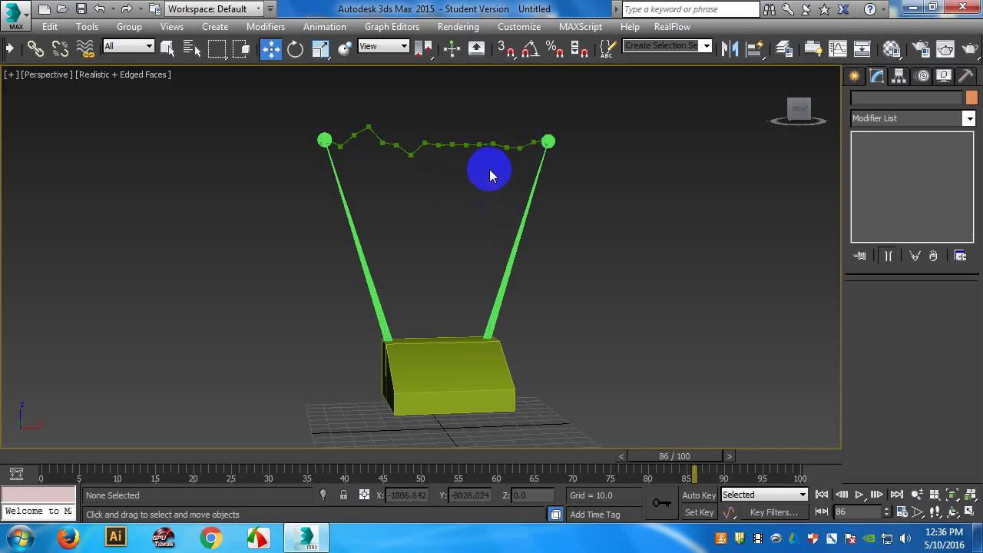
left_click(511, 146)
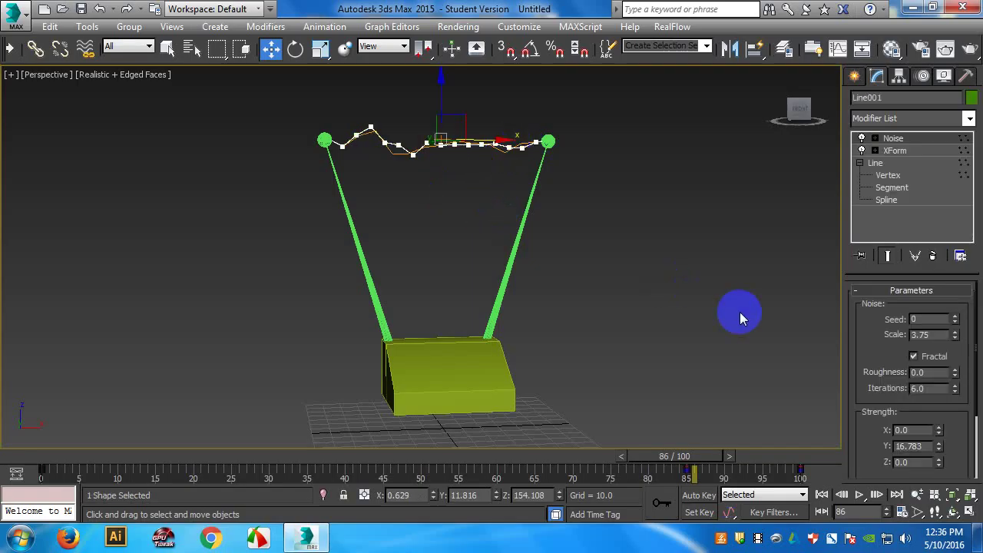
left_click_drag(492, 143, 489, 144)
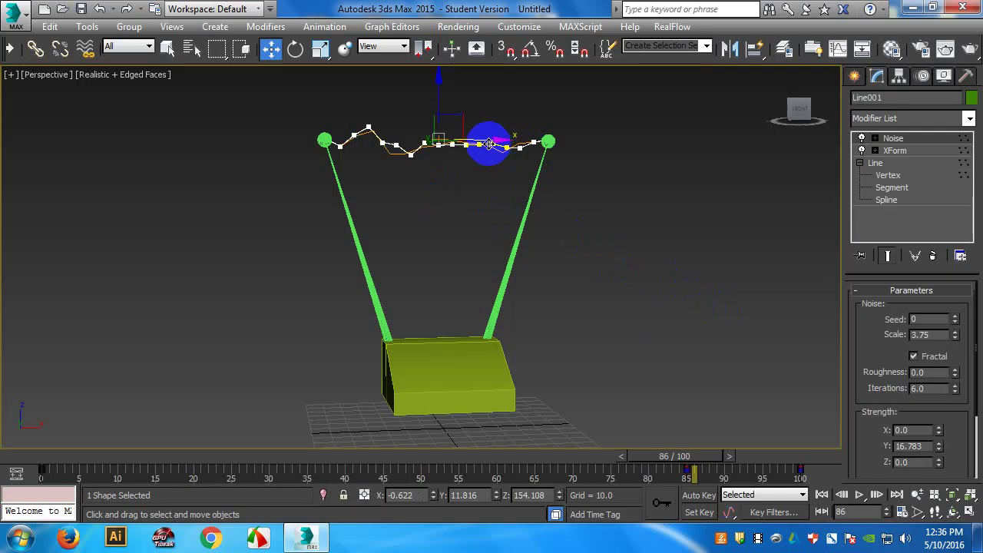
left_click(688, 58)
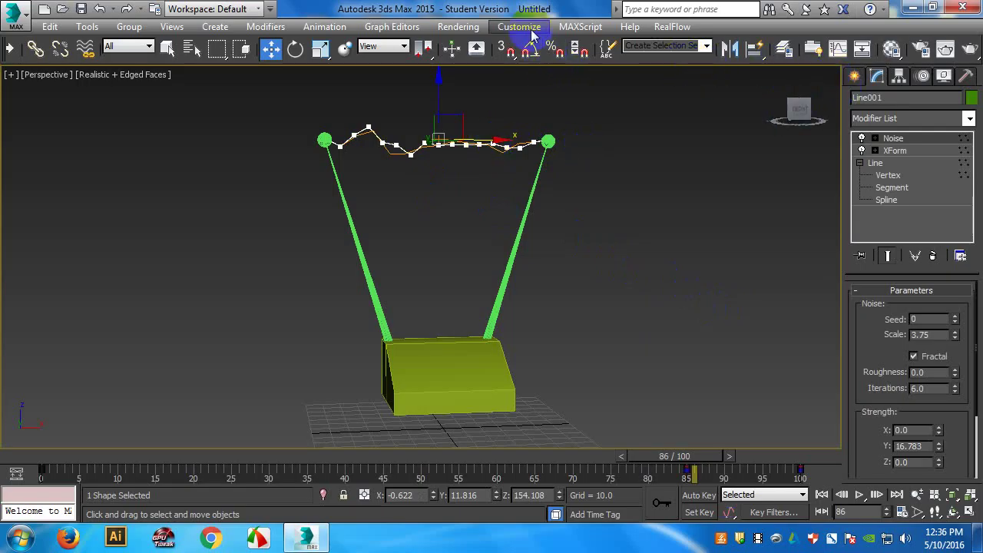
left_click(465, 27)
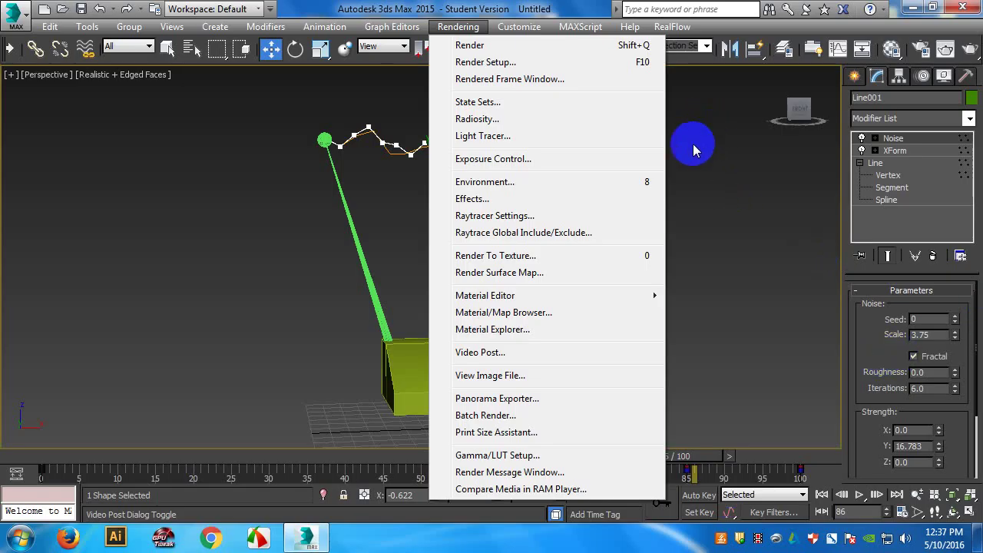
left_click(739, 215)
left_click(733, 206)
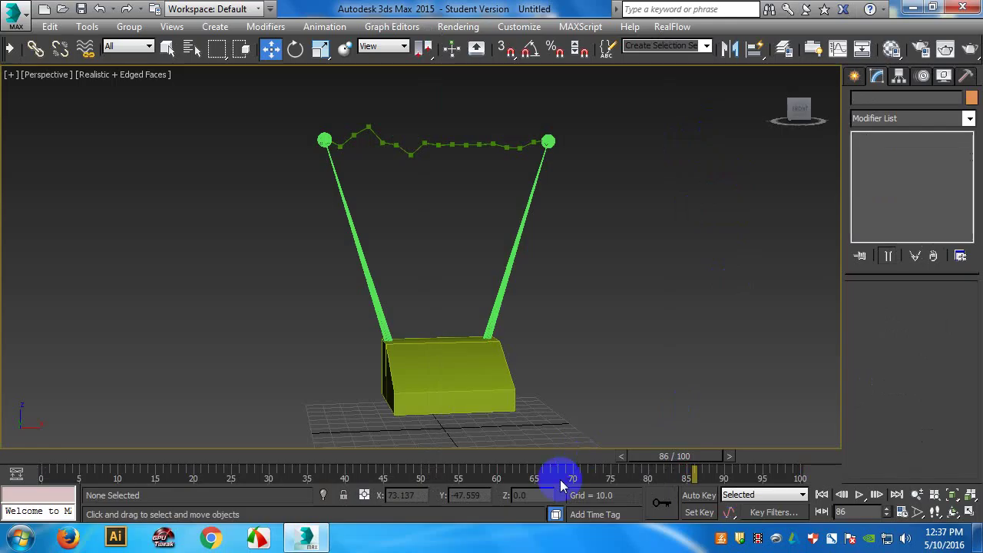
- Scrub to frames 23 and 53 to check the arc between the antennas, and select the line
left_click_drag(696, 457, 250, 351)
key("w")
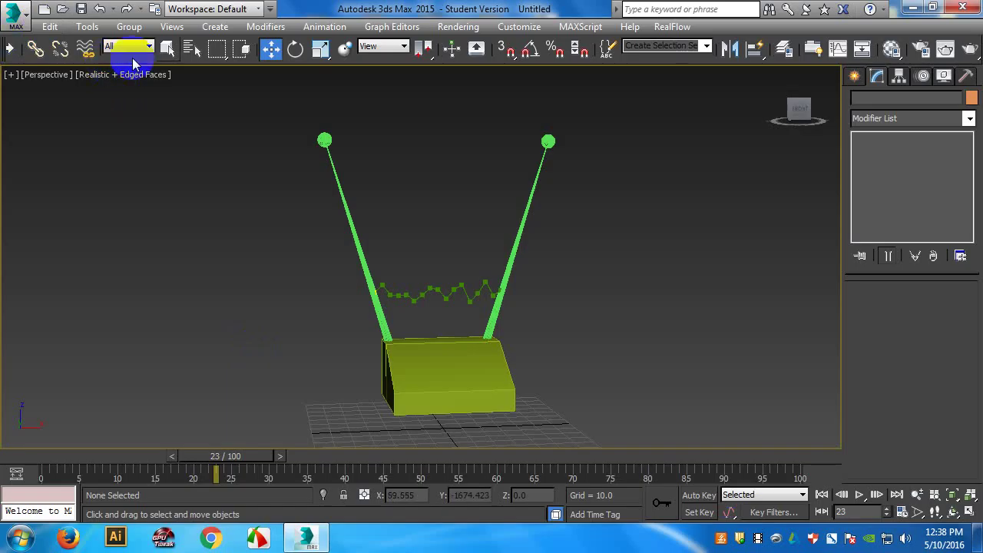
left_click(558, 94)
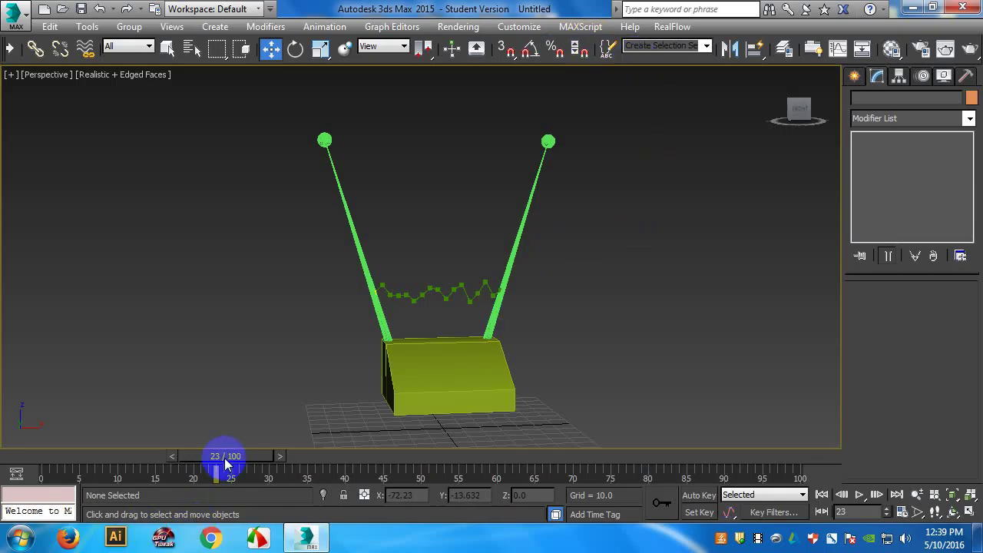
left_click_drag(227, 464, 461, 417)
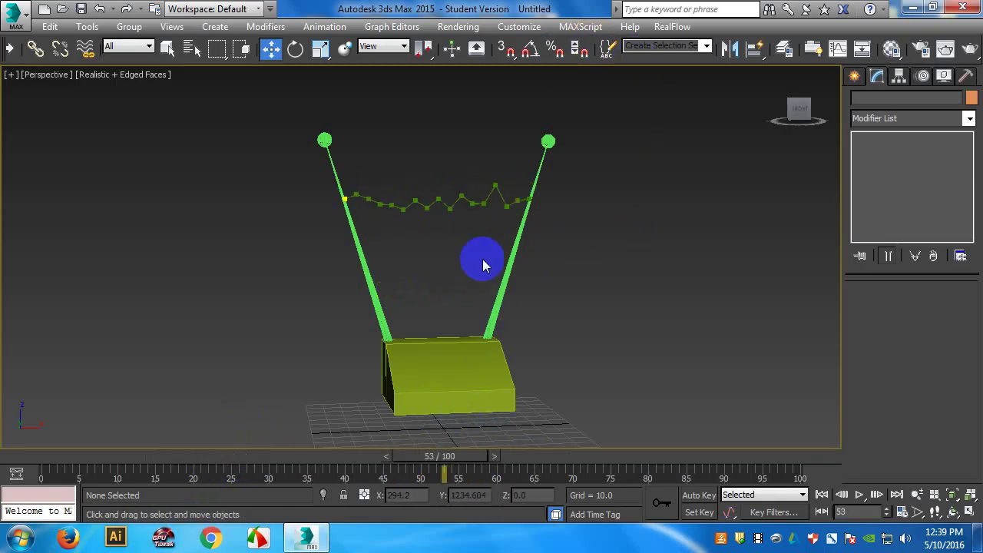
left_click(494, 198)
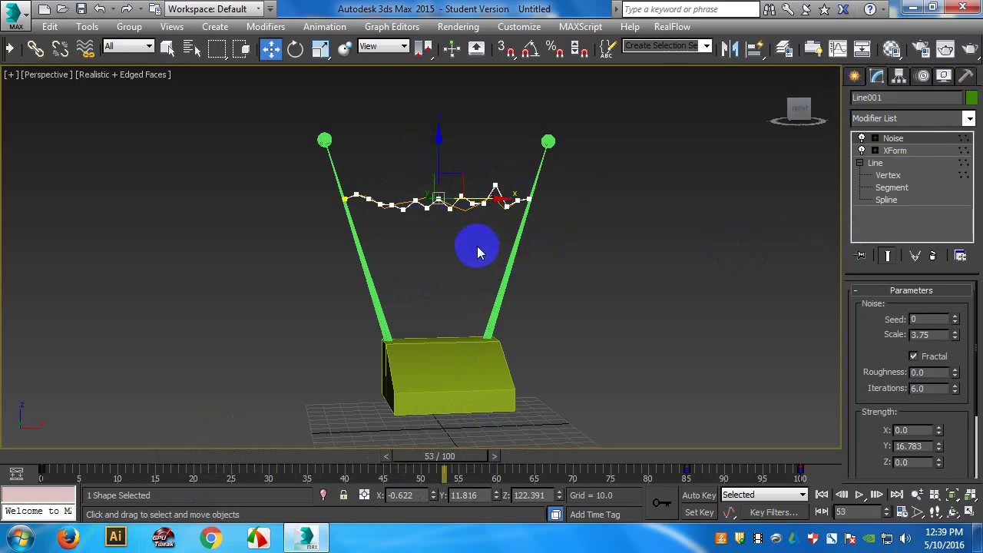
- Set the G-Buffer Object ID of the arc line in its object properties
right_click(449, 211)
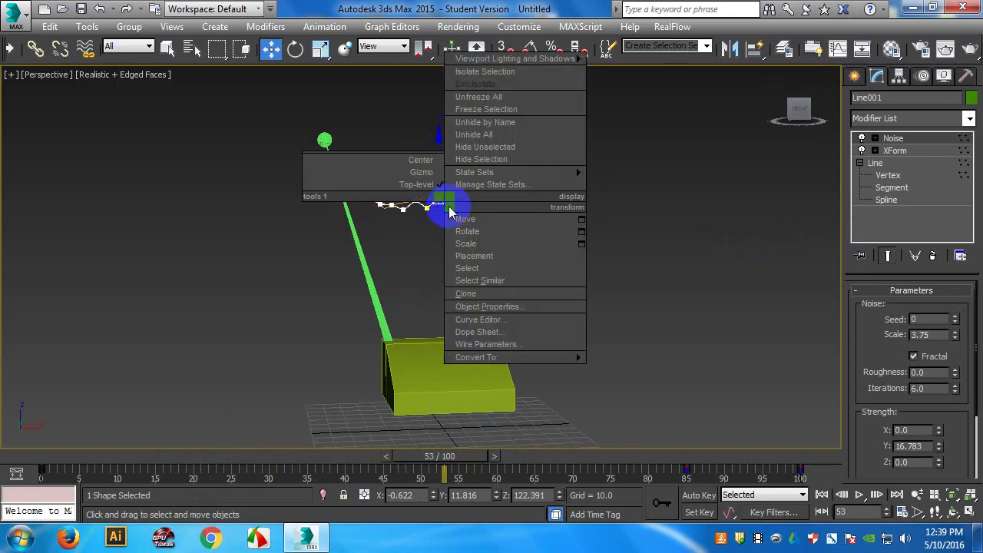
left_click(519, 307)
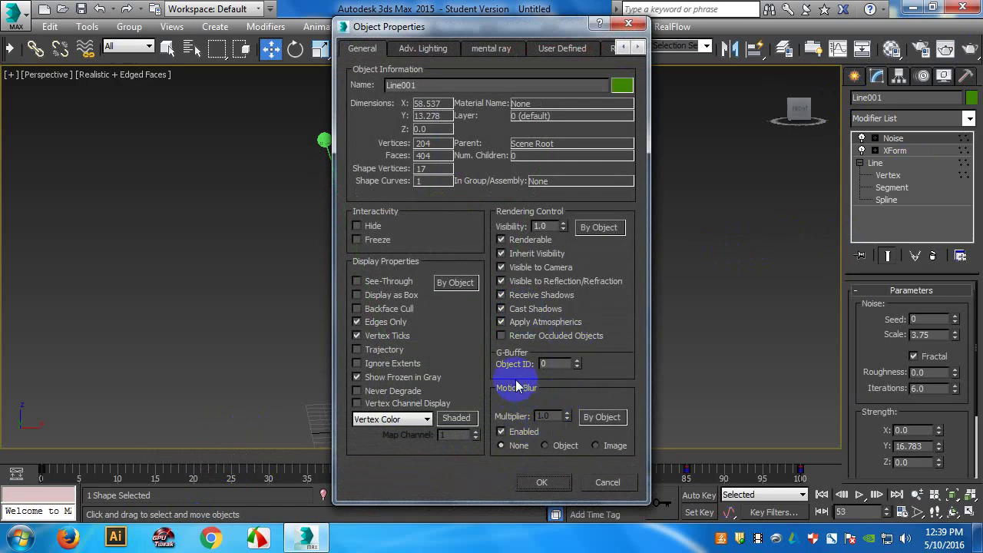
left_click(577, 361)
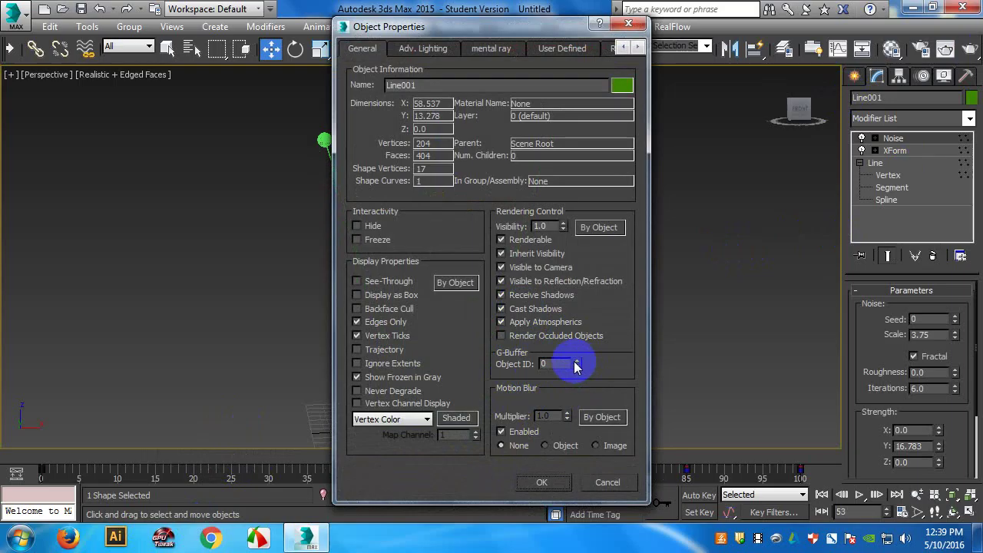
left_click(540, 481)
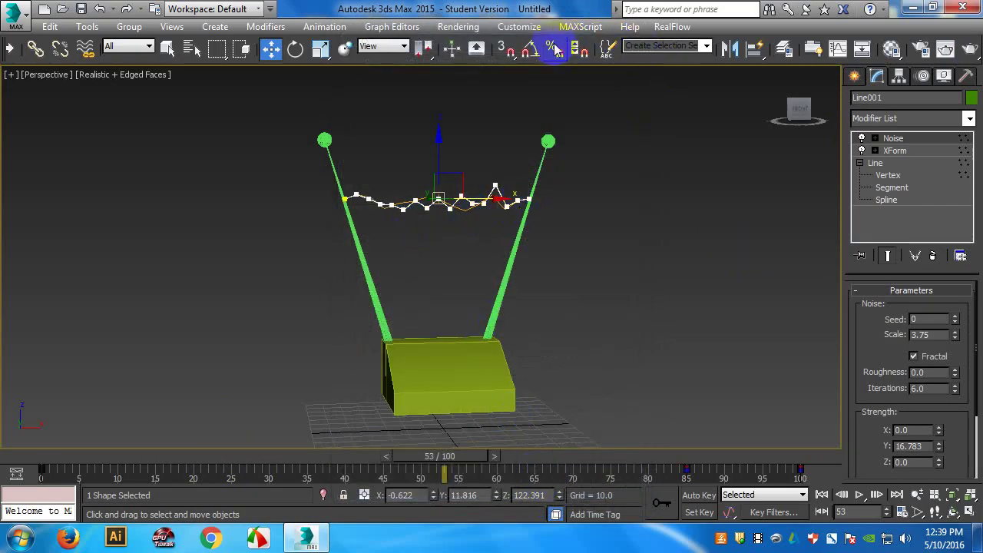
- Open the Video Post window and place it, restored to normal size, over the Perspective viewport
left_click(465, 28)
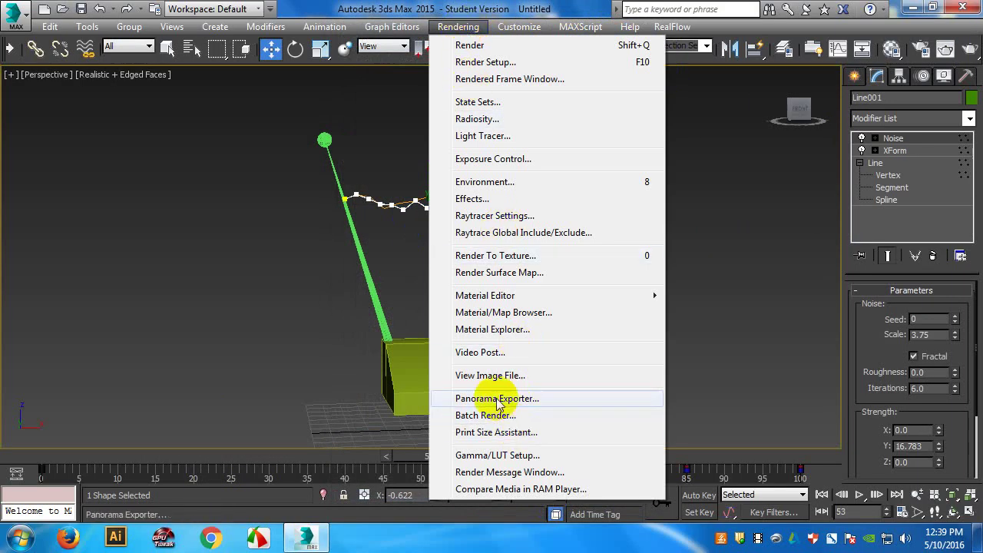
left_click(487, 352)
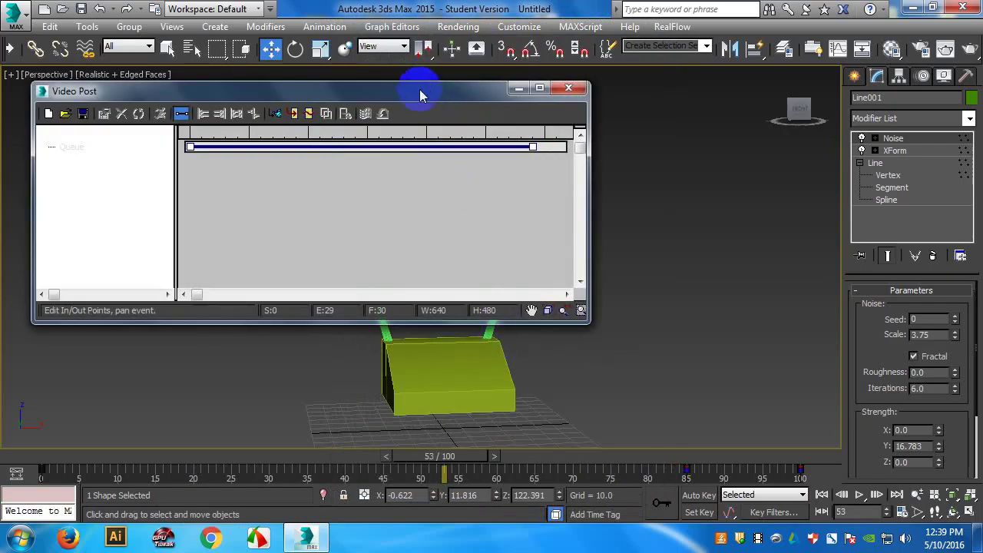
left_click_drag(427, 95, 652, 127)
double_click(652, 128)
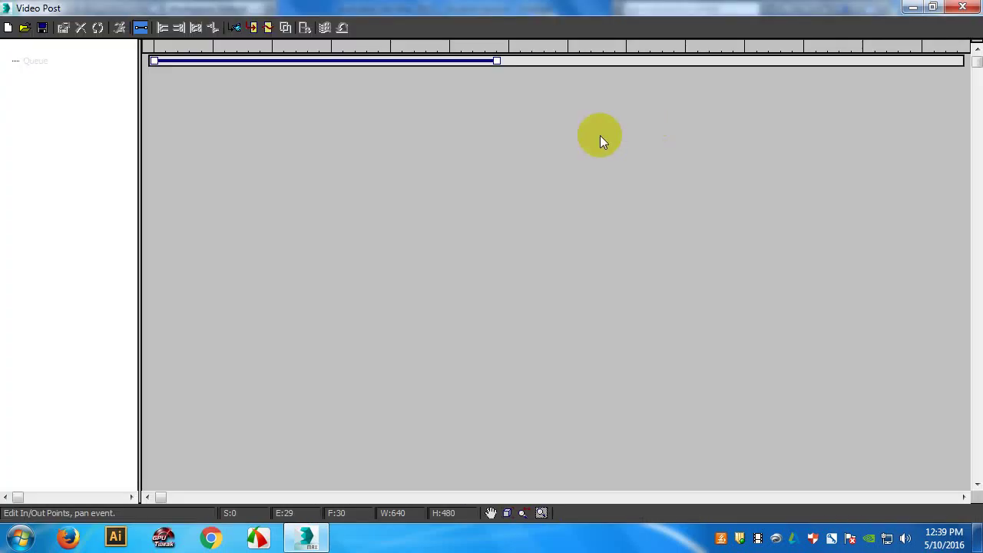
left_click(932, 7)
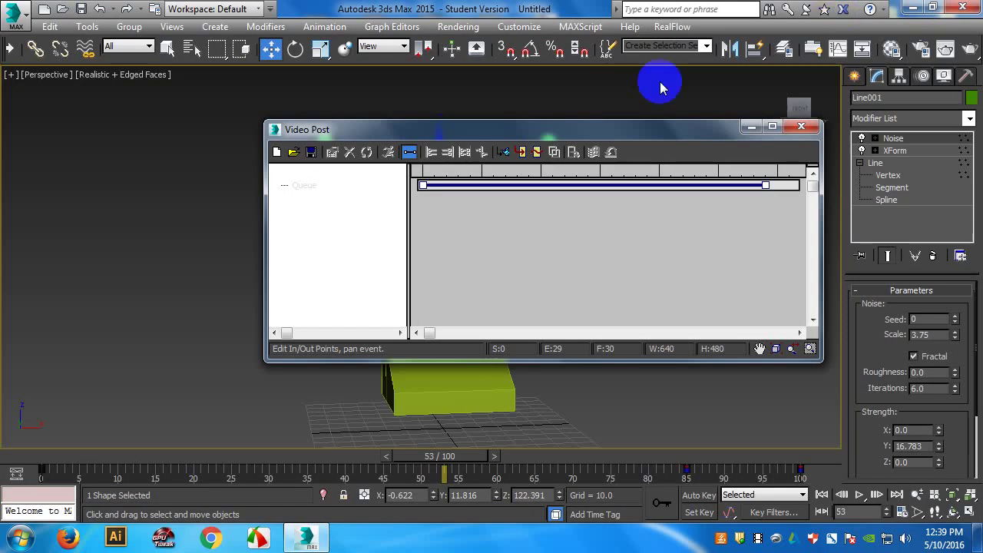
left_click_drag(625, 125, 522, 141)
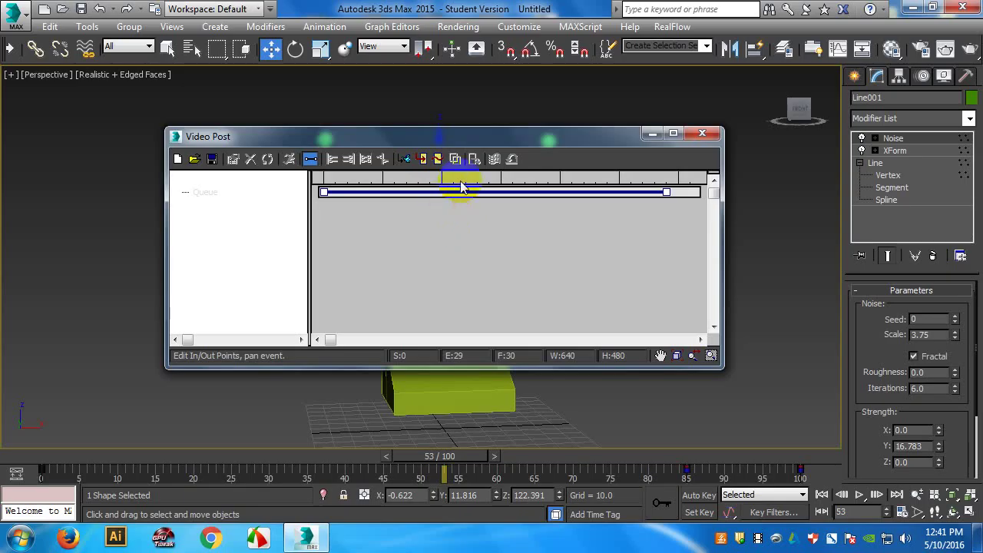
left_click_drag(246, 138, 237, 115)
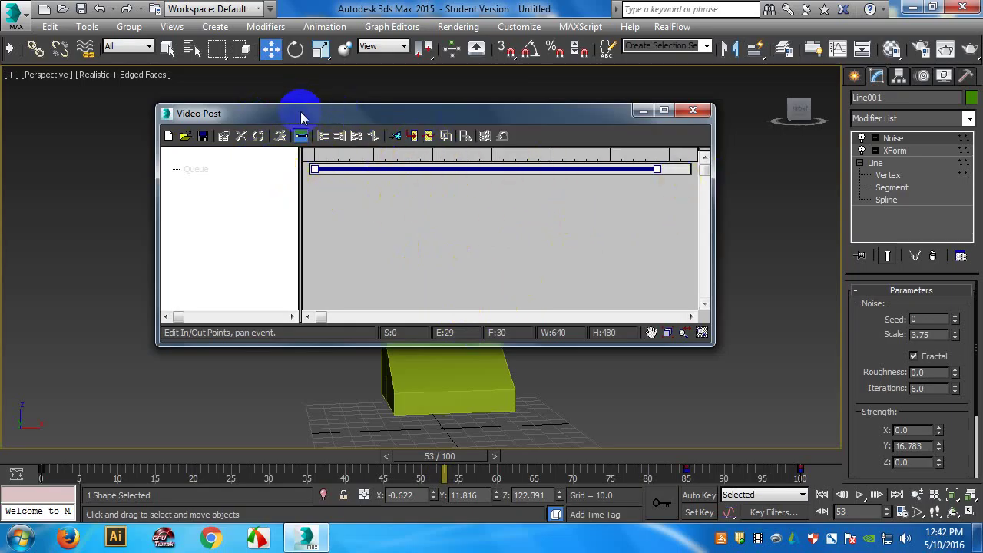
left_click_drag(305, 114, 378, 101)
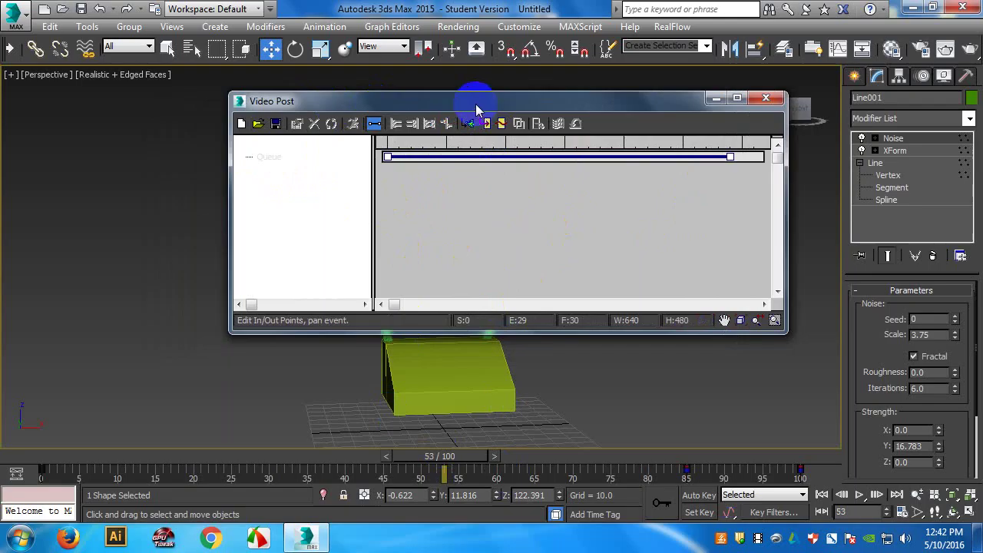
left_click_drag(471, 105, 772, 91)
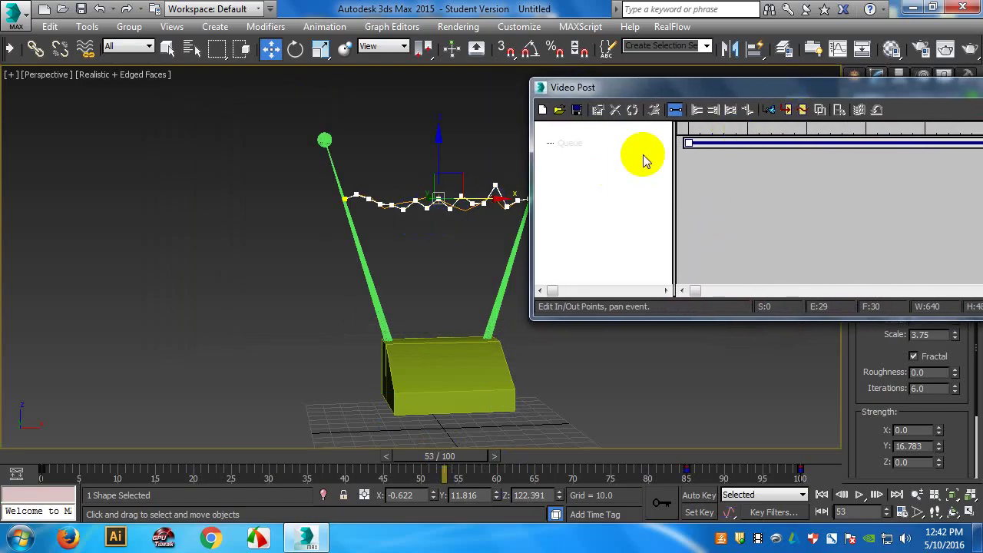
left_click_drag(639, 87, 420, 110)
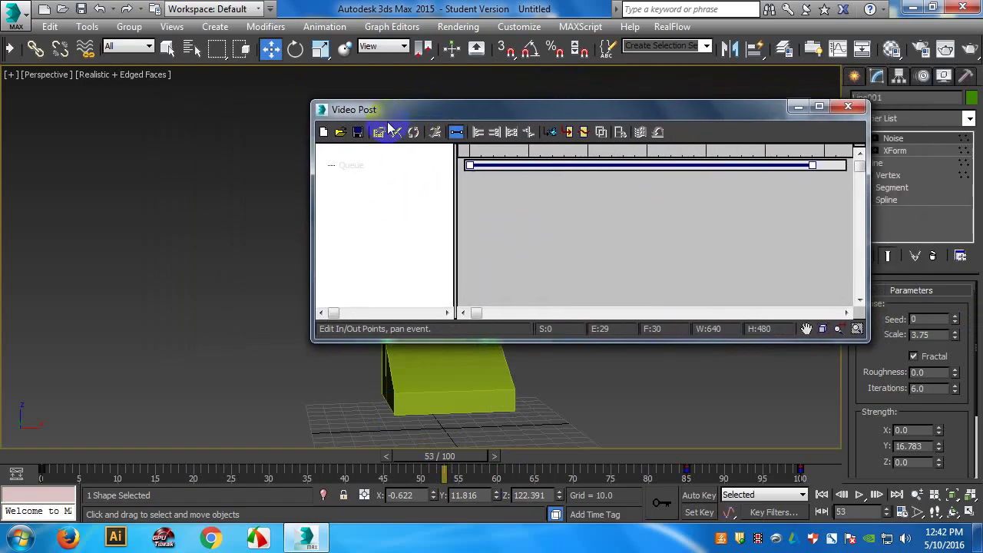
- Start a new Video Post sequence and confirm deleting all events from the queue
left_click(323, 132)
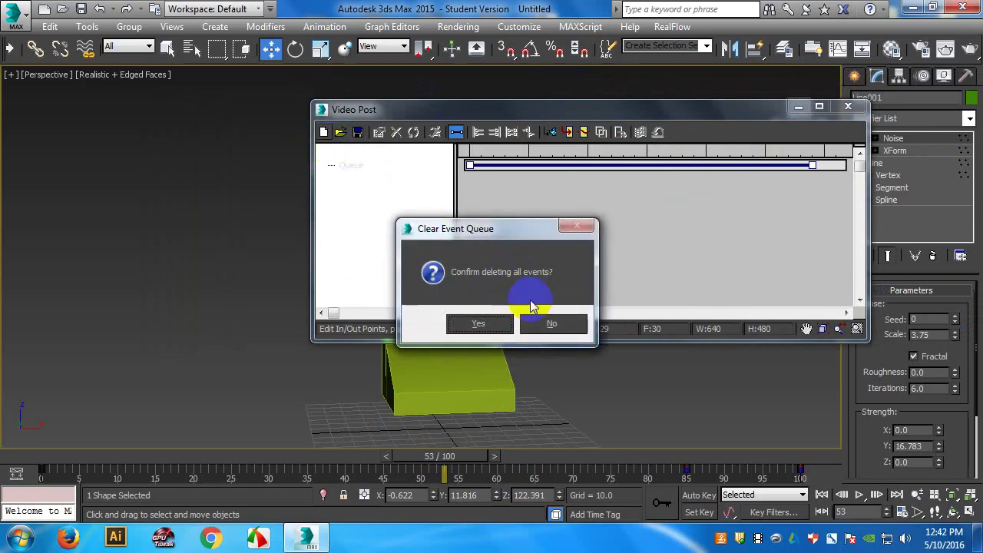
left_click(553, 324)
left_click(323, 132)
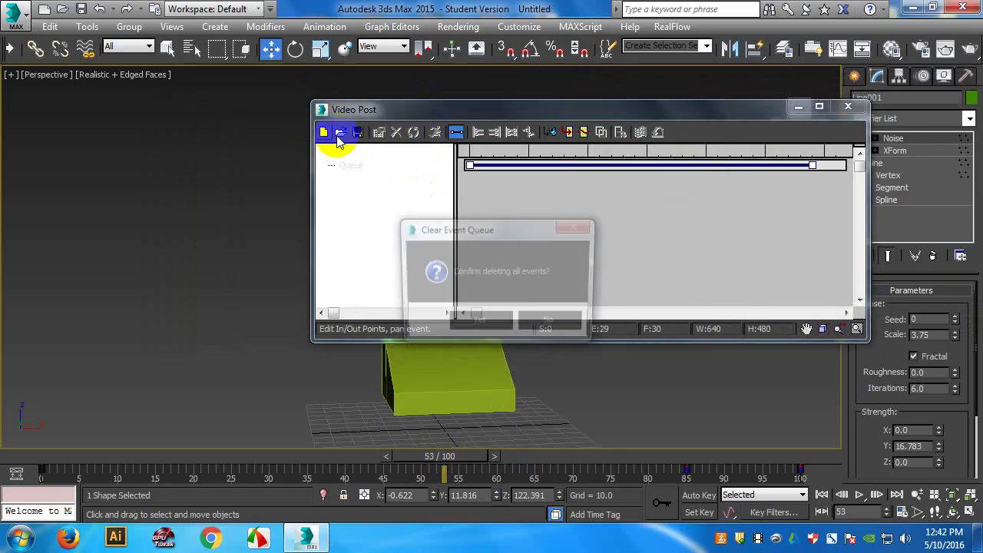
left_click(492, 324)
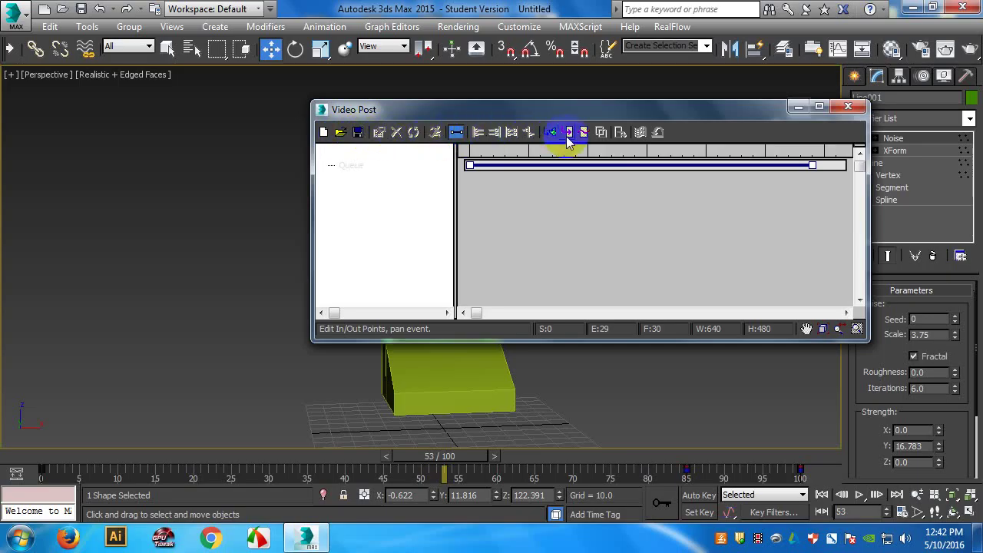
- Add a scene event to the Video Post queue using the Perspective view
left_click(550, 134)
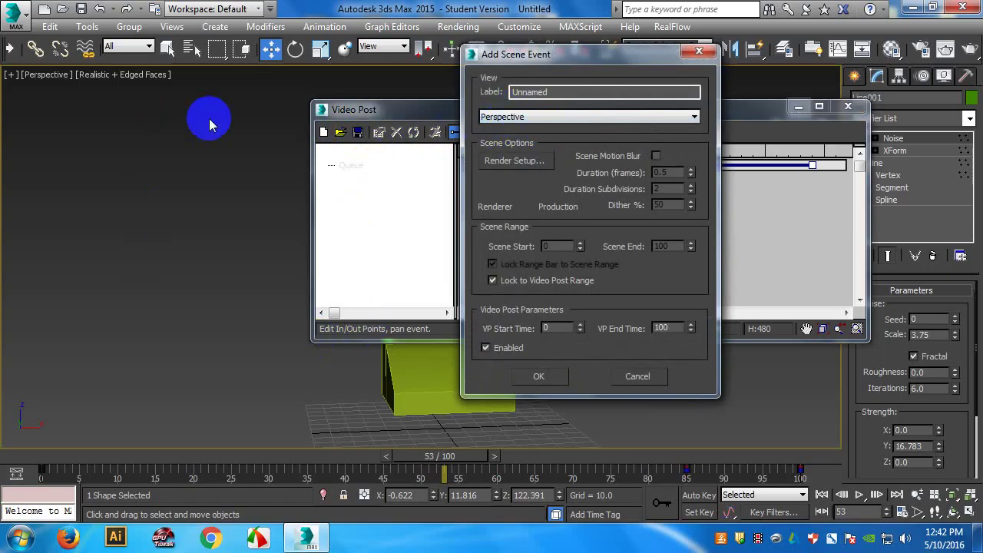
left_click(617, 117)
left_click(492, 130)
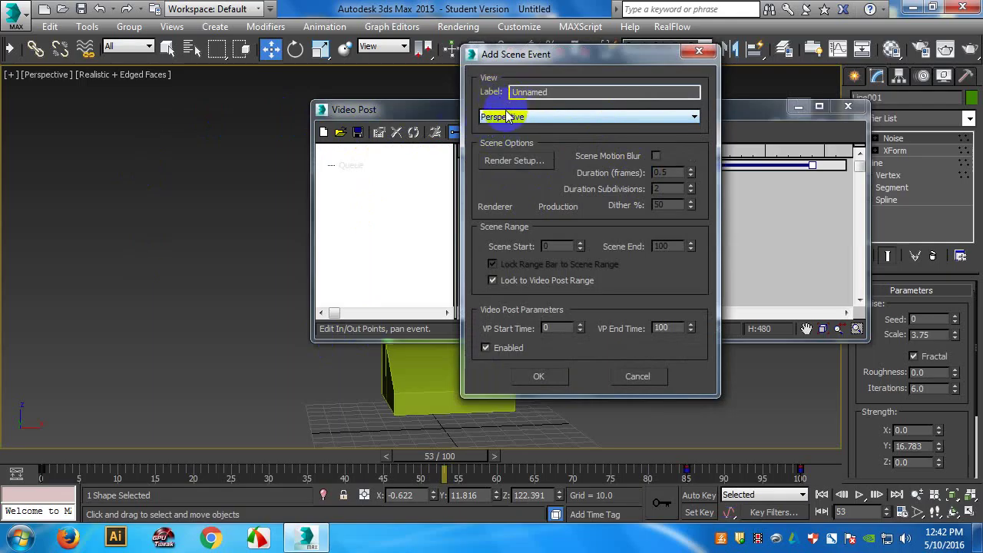
left_click(536, 376)
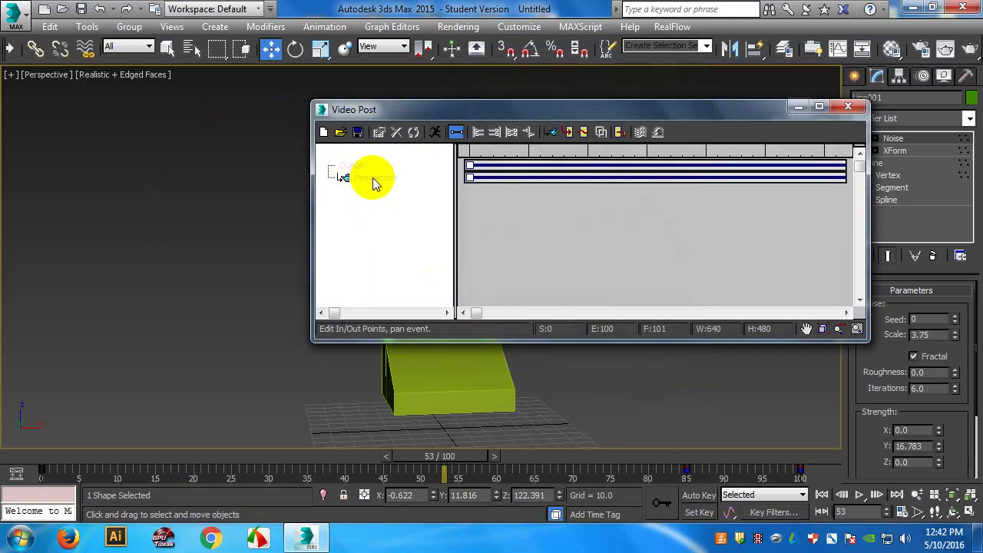
- Add a Lens Effects Glow image filter event to the Video Post queue
left_click(585, 134)
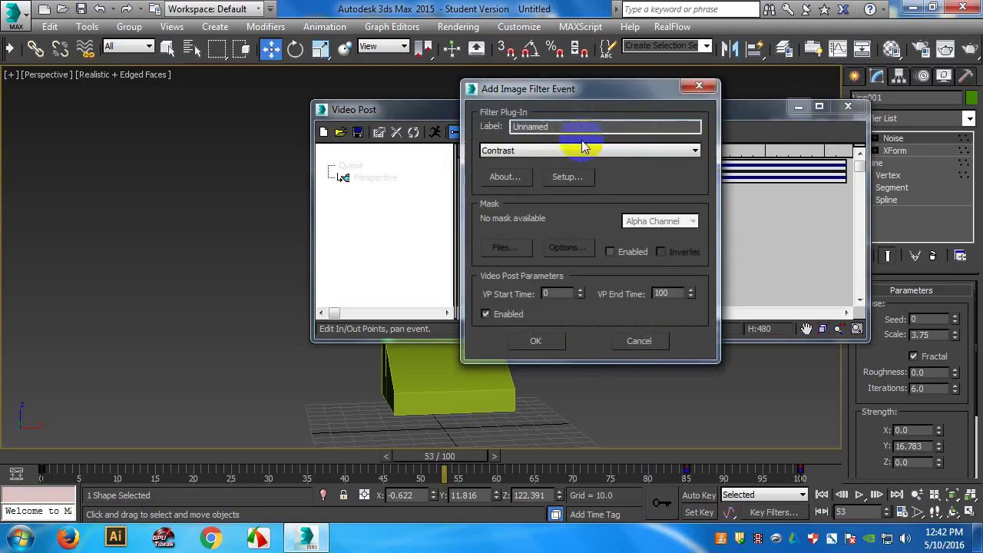
left_click(694, 151)
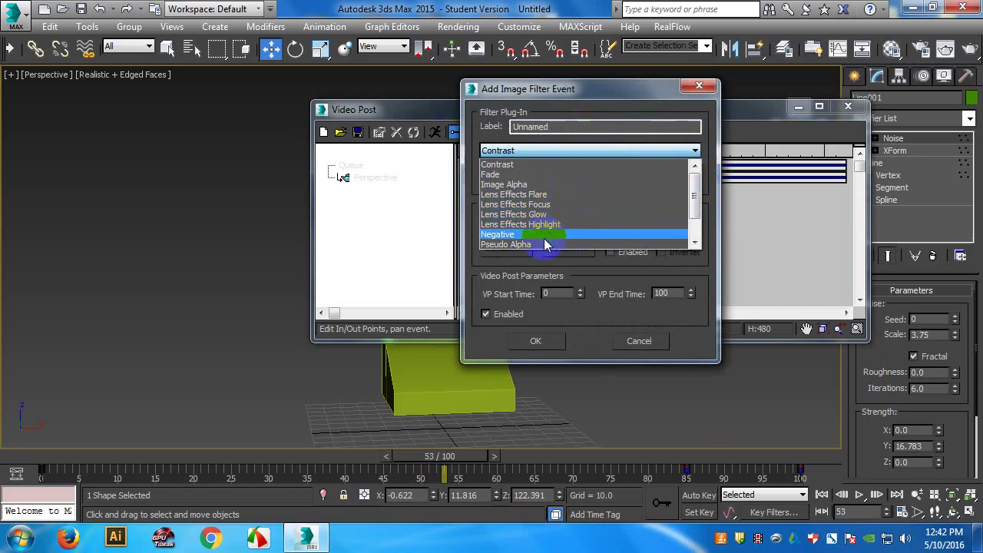
left_click(696, 217)
left_click_drag(696, 217, 690, 260)
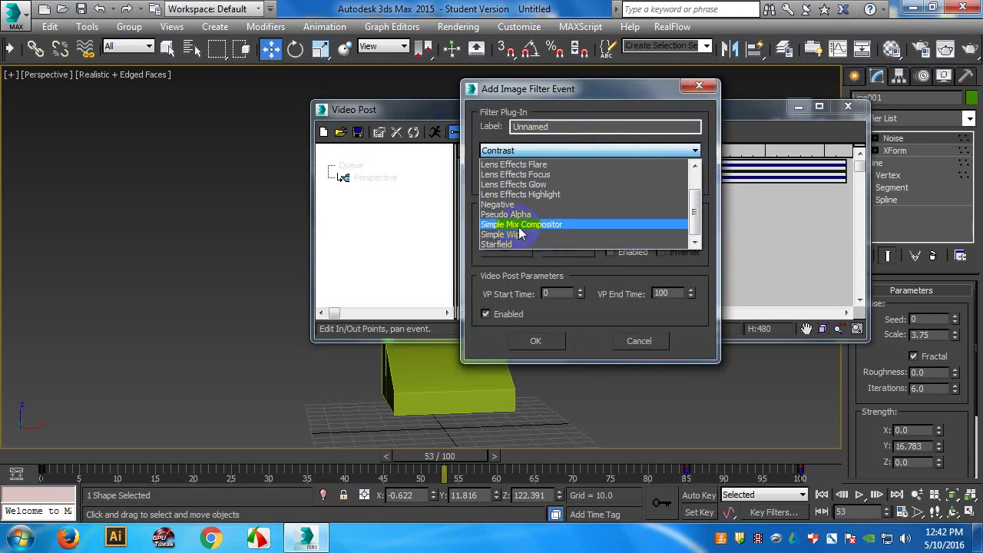
mouse_move(692, 219)
left_mouse_down()
mouse_move(687, 193)
mouse_move(692, 214)
left_mouse_up()
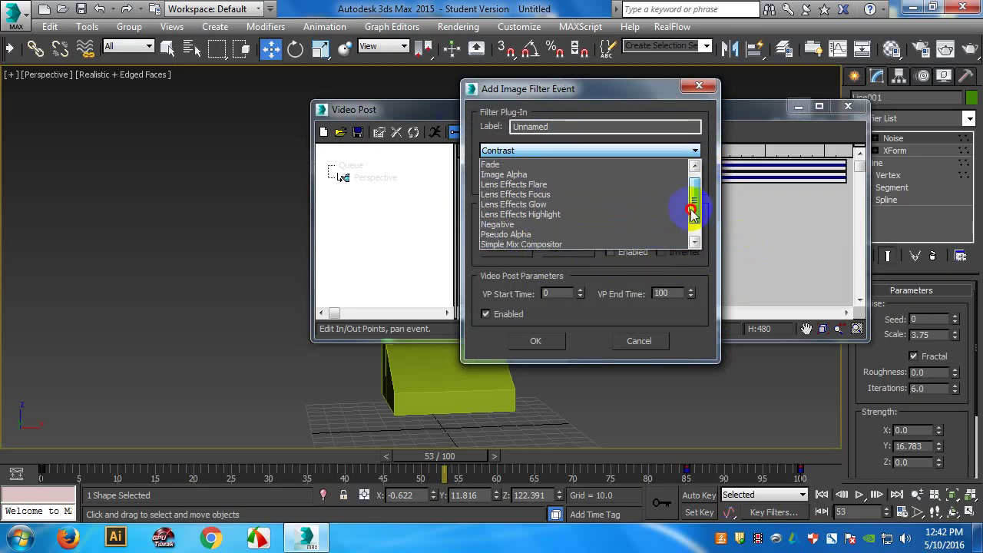
left_click(592, 203)
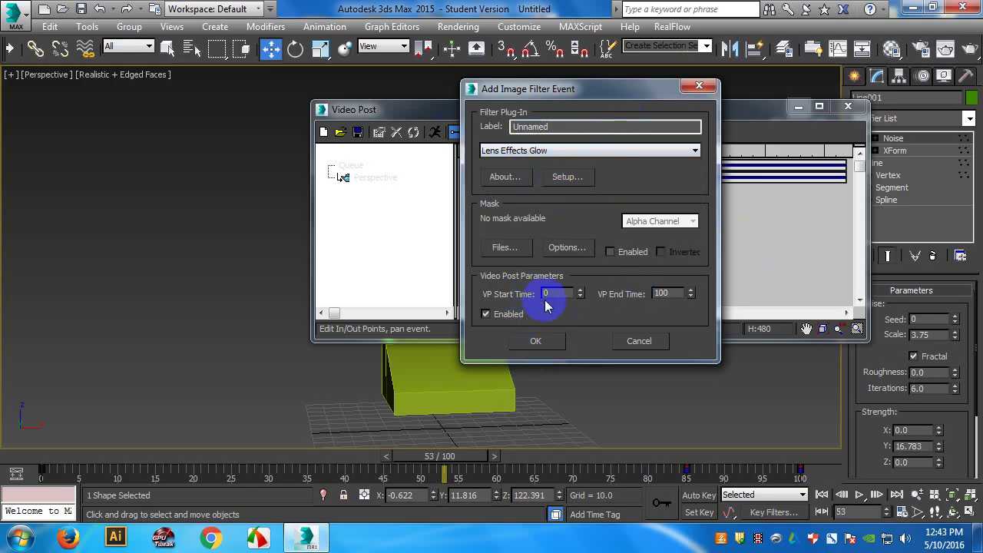
left_click(536, 340)
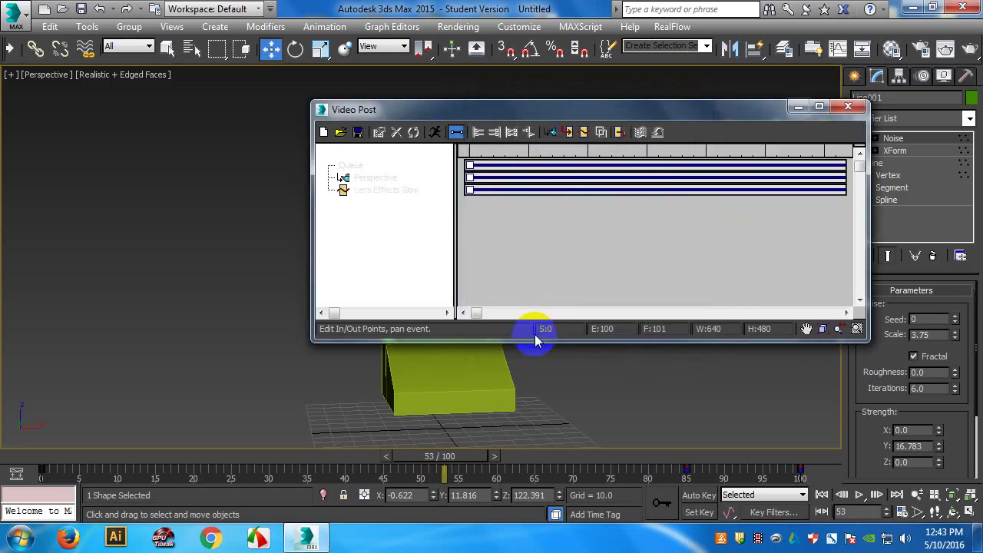
- Open the setup of the Lens Effects Glow event and turn on its preview from the VP Queue
double_click(390, 192)
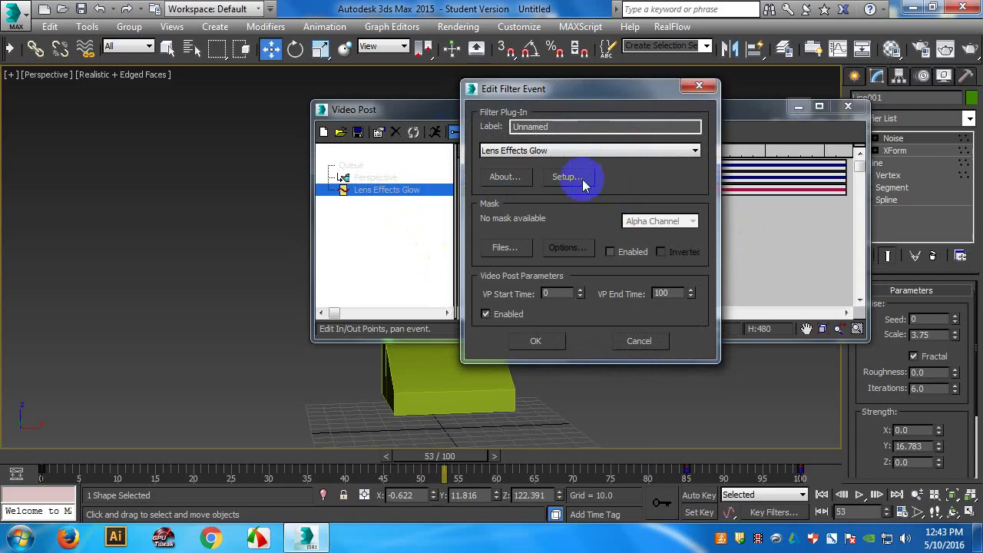
left_click(577, 183)
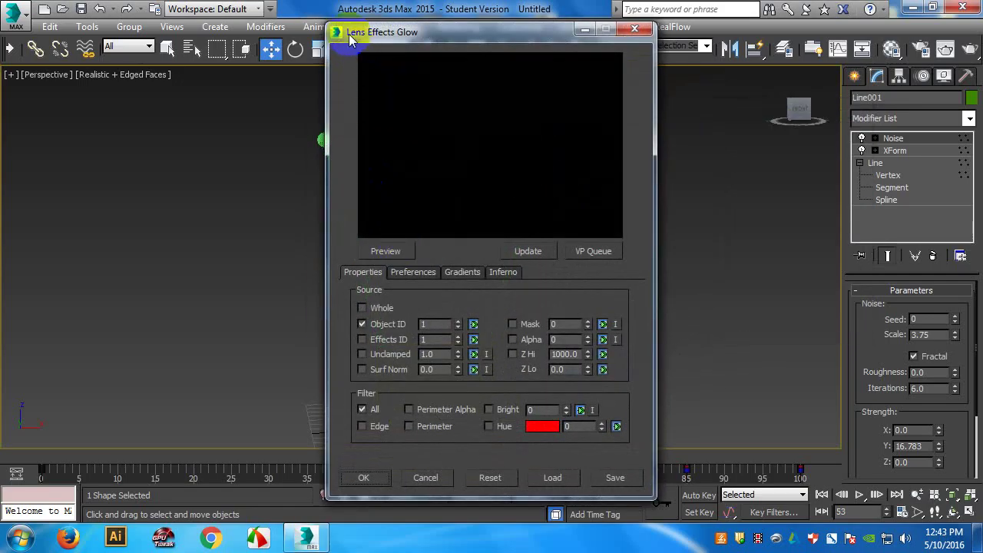
left_click(385, 251)
left_click(599, 251)
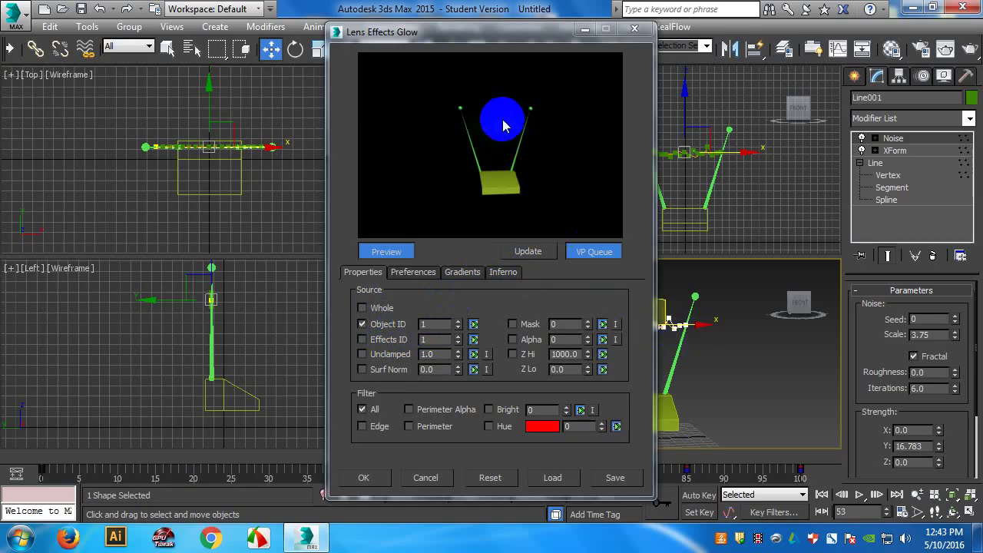
- Set the glow effect's size to 57 and update the preview
left_click(414, 272)
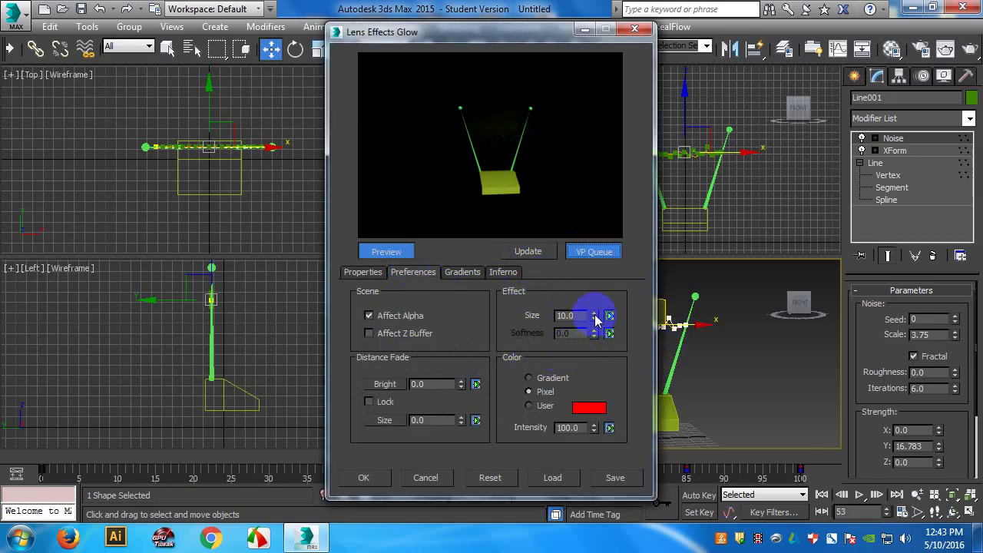
left_click_drag(596, 317, 592, 278)
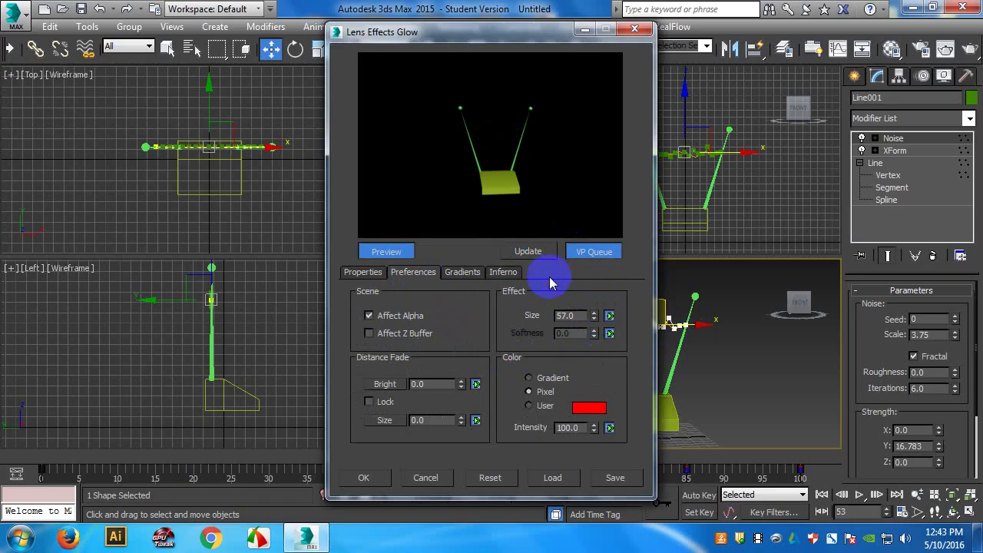
left_click(363, 272)
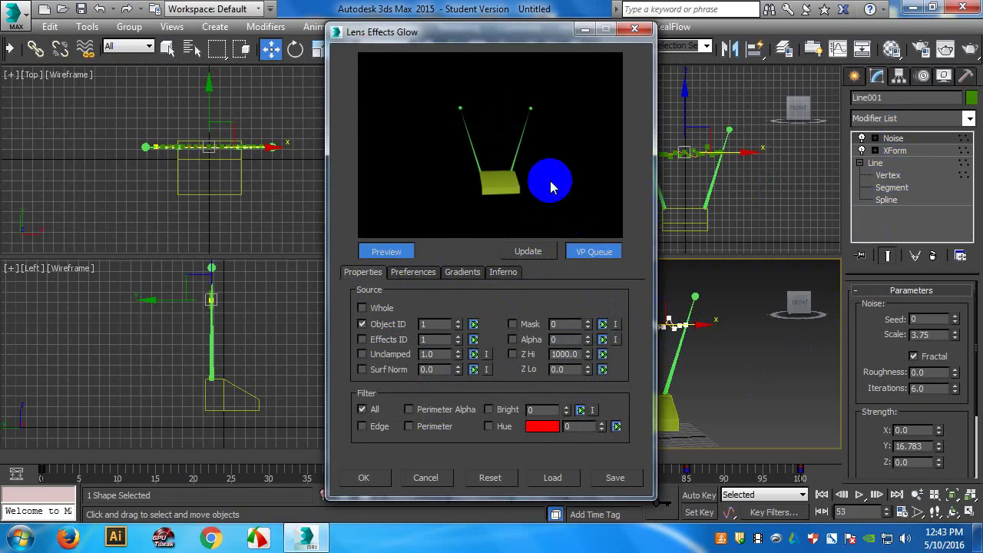
left_click(528, 252)
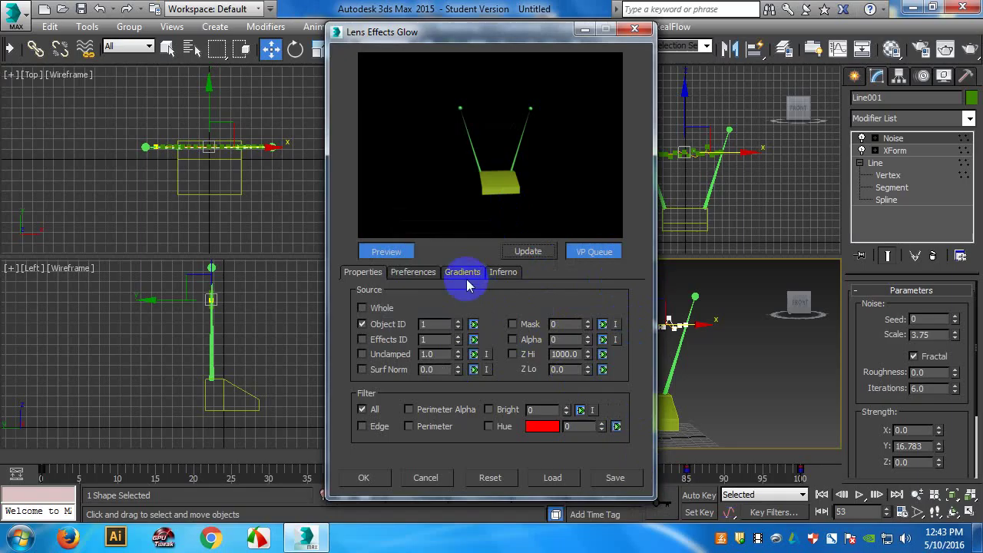
- Review the glow's preferences and source properties, including the Effects ID option
left_click(407, 275)
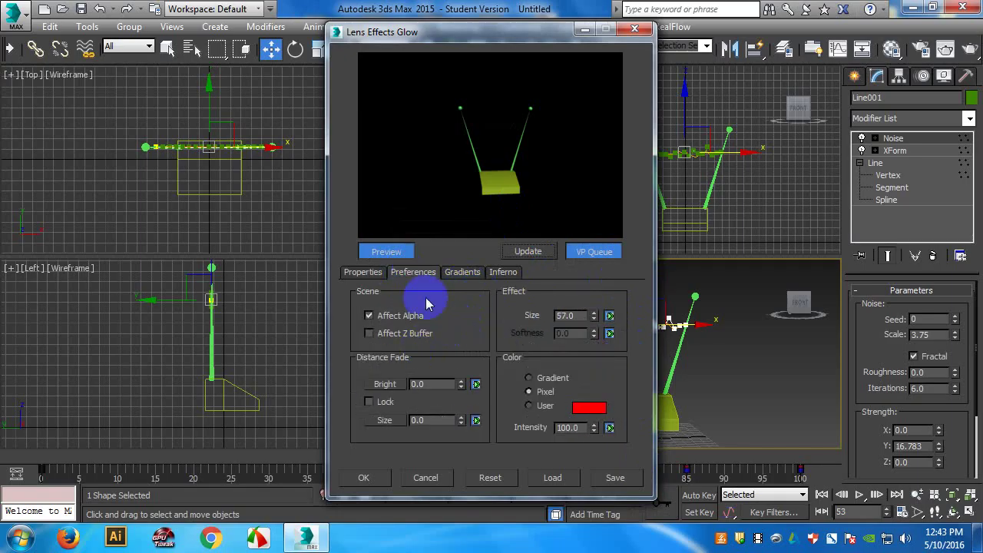
left_click(360, 274)
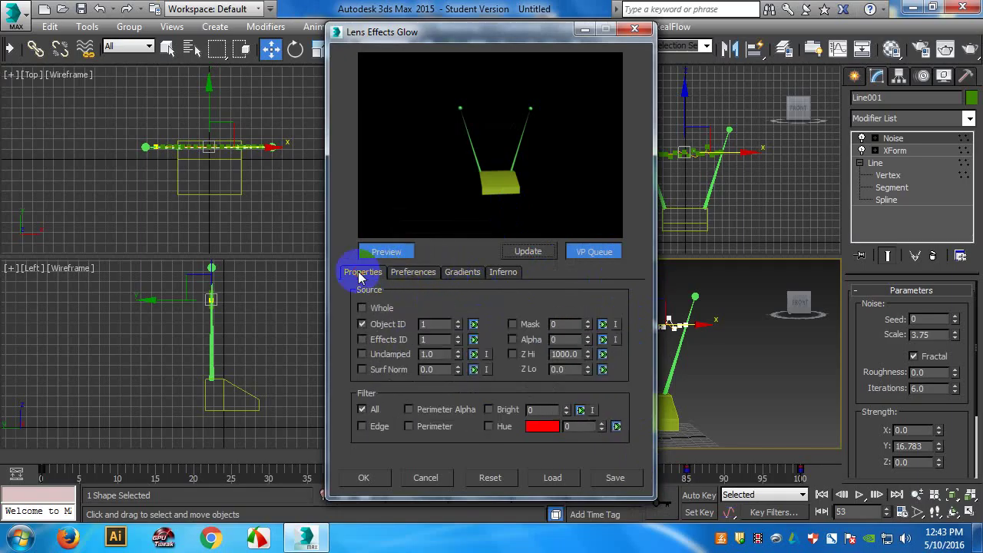
left_click(362, 339)
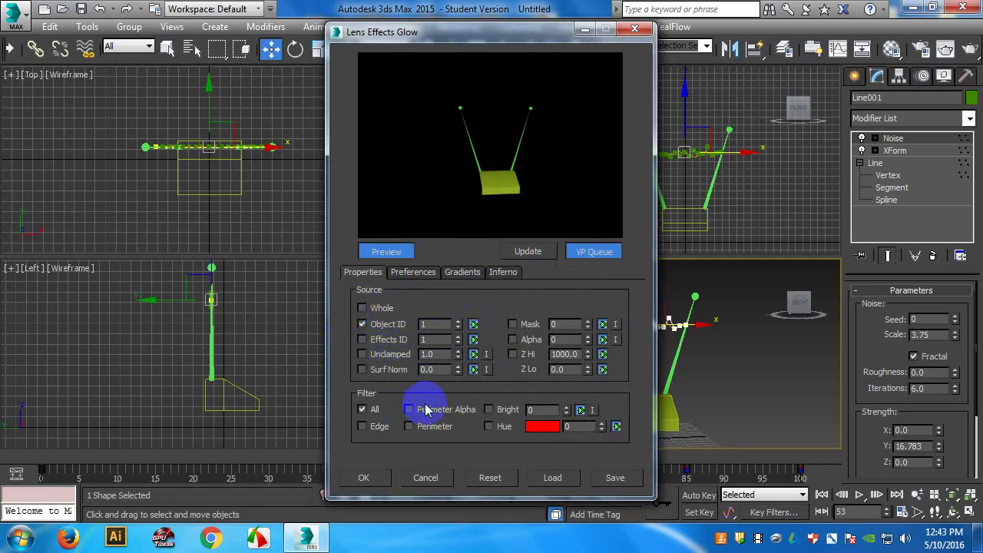
- Set the glow's color source to Gradient and its effect size to 3
left_click(411, 272)
left_click(551, 380)
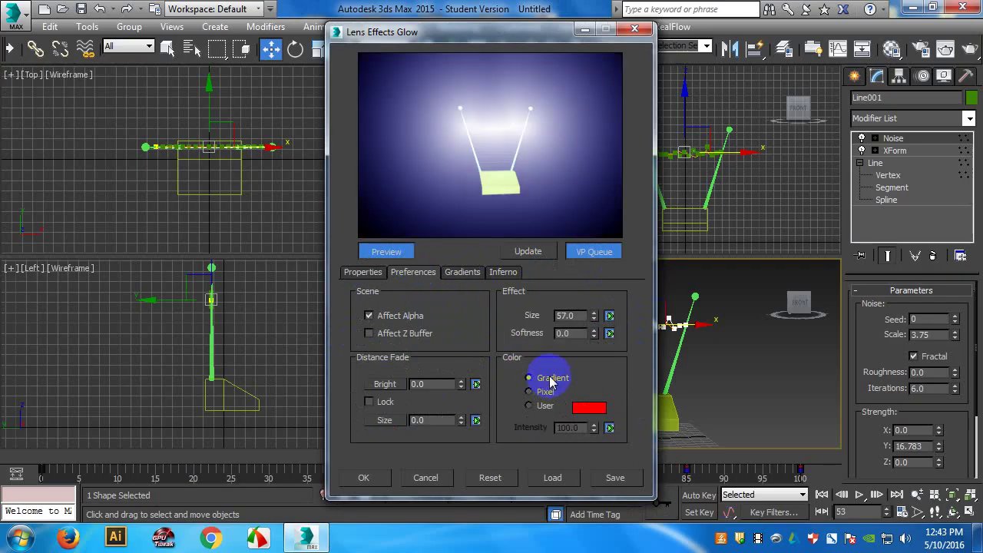
left_click(360, 271)
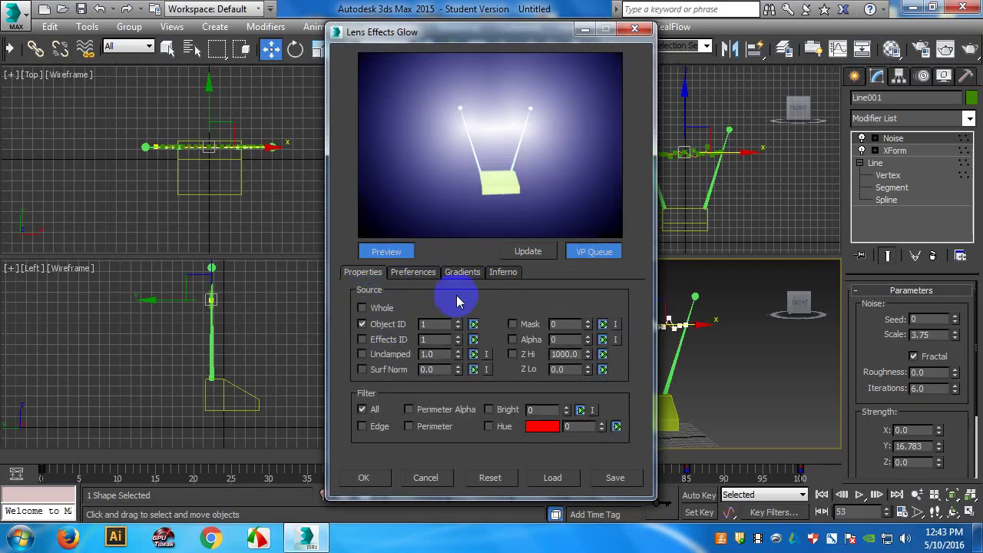
left_click(415, 272)
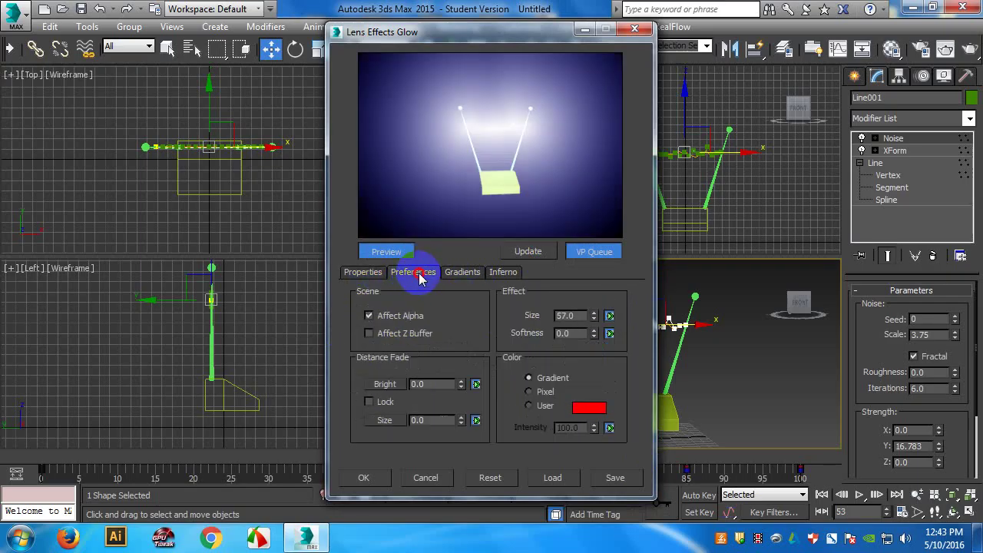
double_click(575, 315)
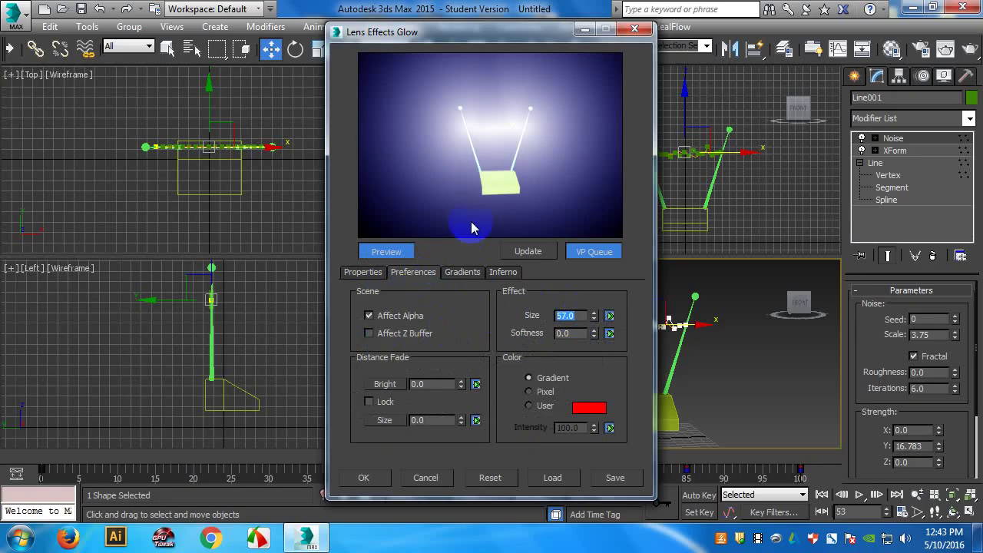
type("3")
key("Return")
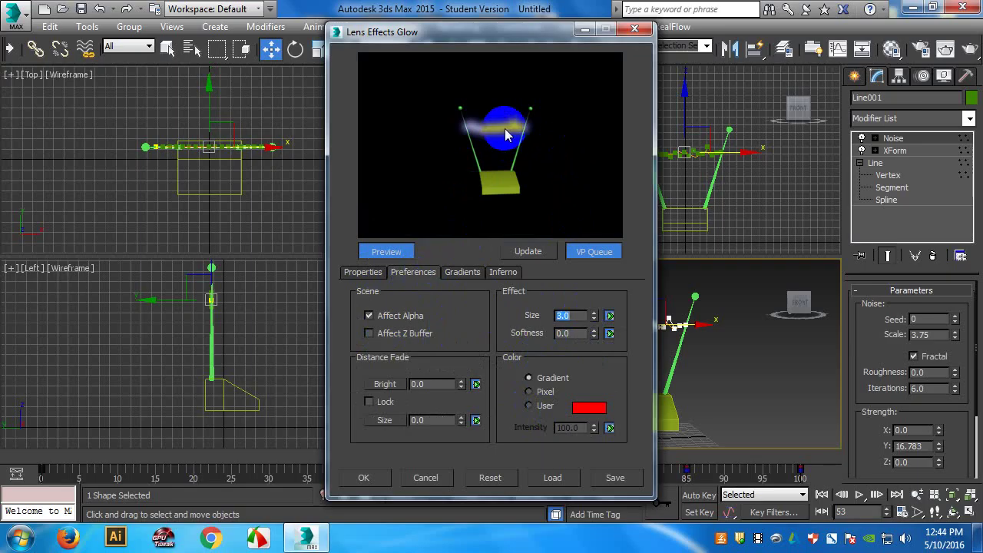
- Move the Lens Effects Glow dialog off the Perspective view and show safe frames there, with the antenna model framed inside
left_click_drag(540, 35, 311, 48)
middle_click_drag(698, 395, 712, 409, "alt")
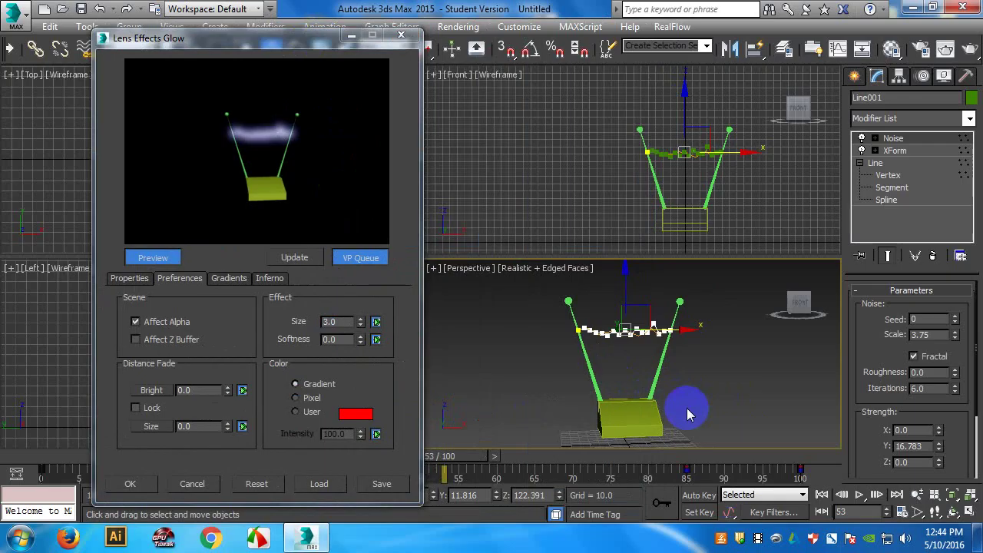
key("shift+f")
scroll(648, 399, "up", 3)
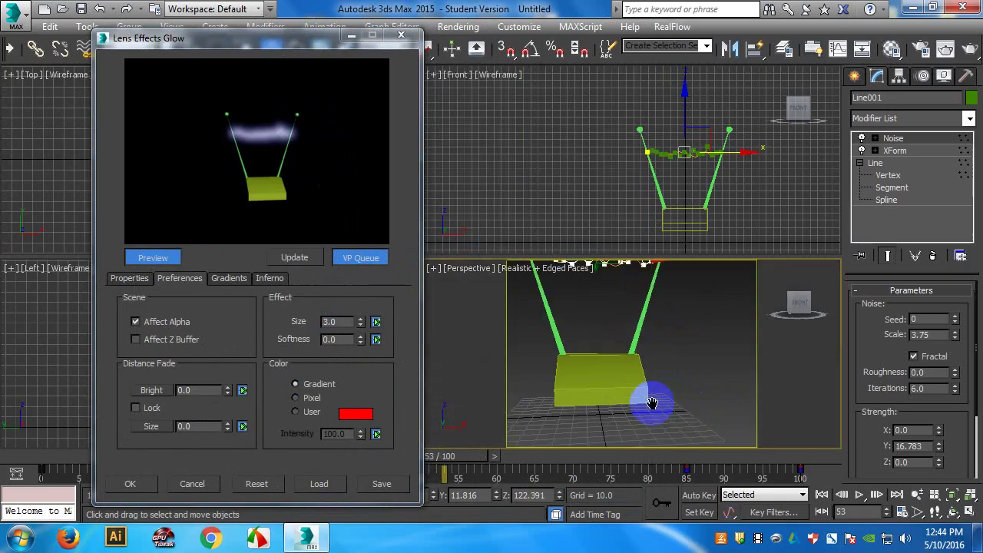
scroll(653, 395, "down", 3)
mouse_move(654, 395)
middle_mouse_down()
mouse_move(668, 384)
mouse_move(670, 396)
middle_mouse_up()
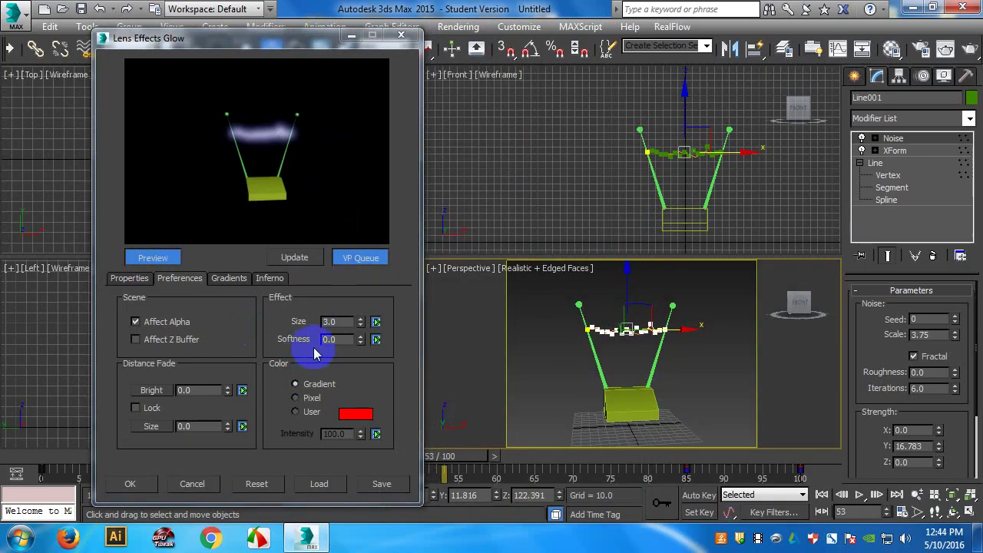
- Try the glow's Pixel and User color options, return to Gradient and look over the gradient and source settings
left_click(307, 398)
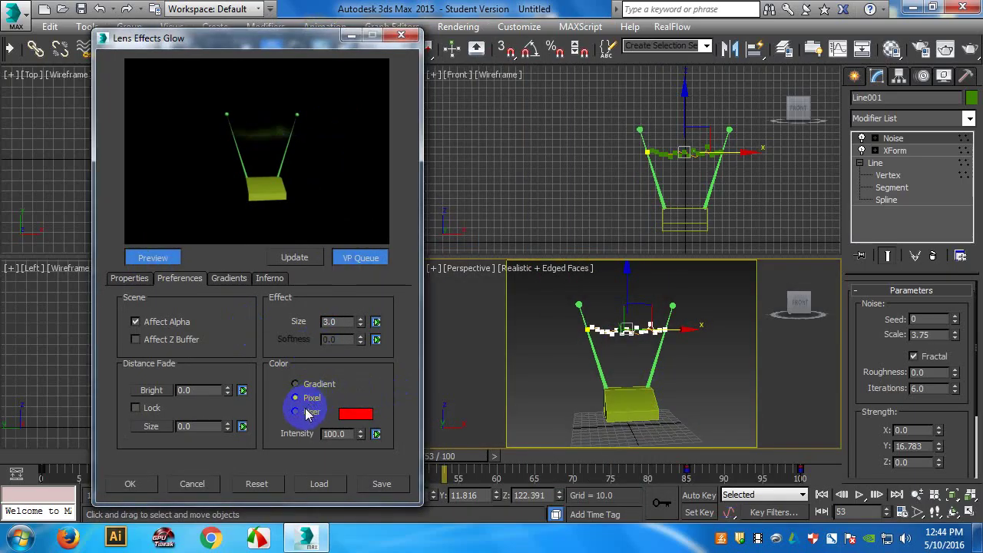
left_click(308, 413)
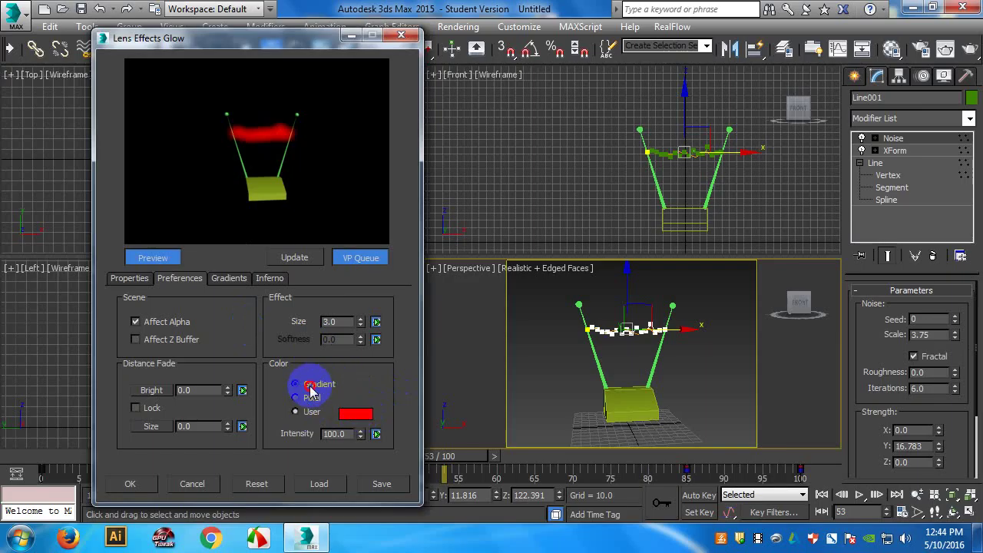
left_click(311, 386)
left_click(229, 279)
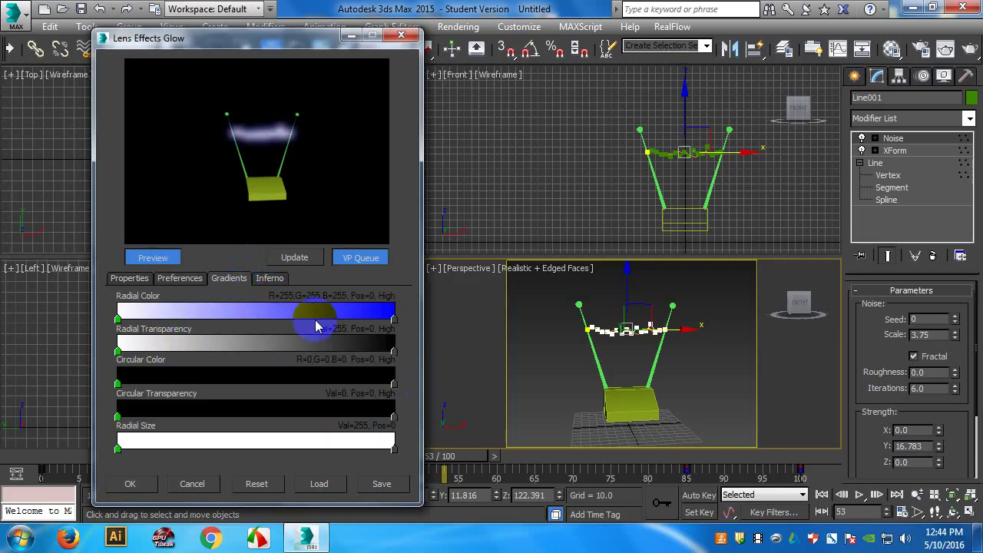
left_click(181, 280)
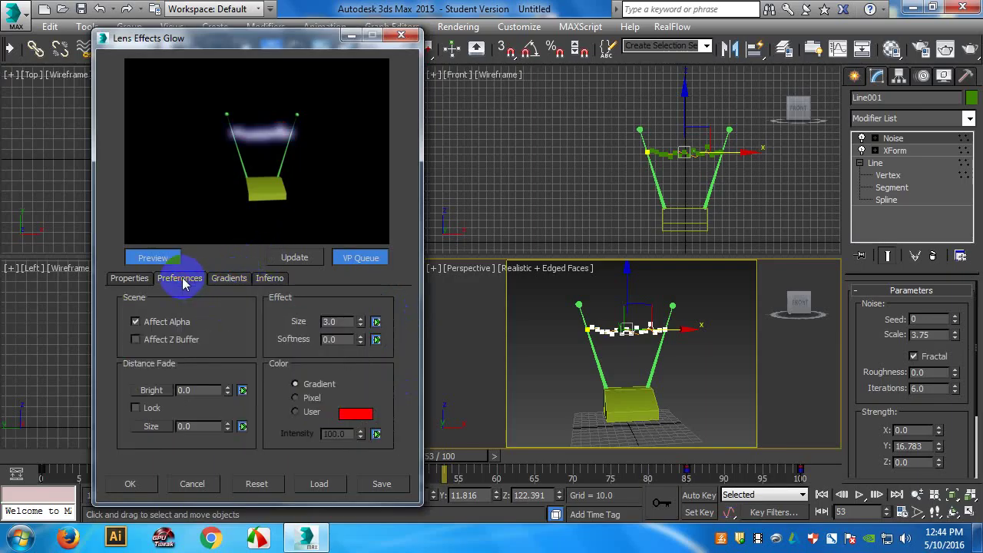
left_click(129, 278)
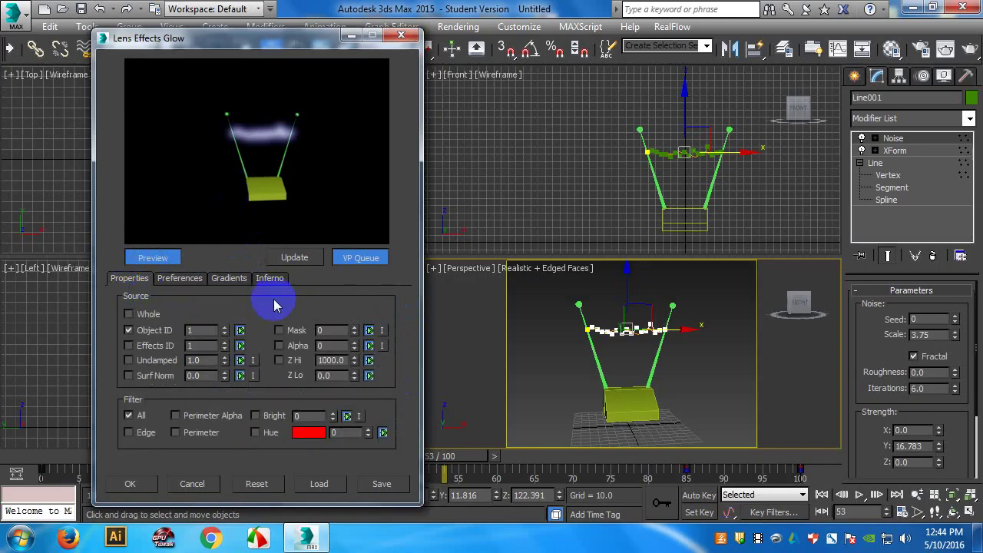
- Set the glow's effect size to 1 and its distance fade brightness to 21
left_click(181, 278)
double_click(338, 321)
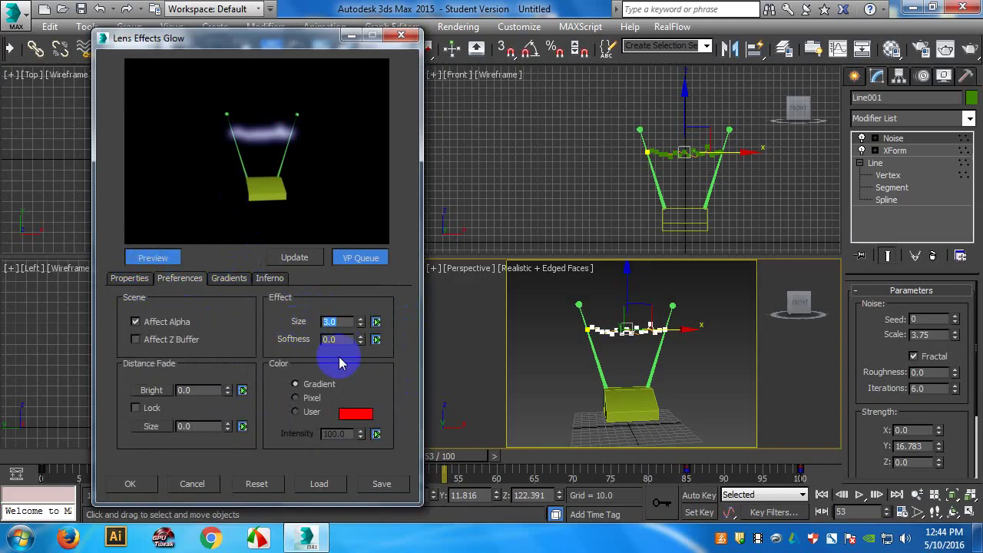
type("1")
key("Return")
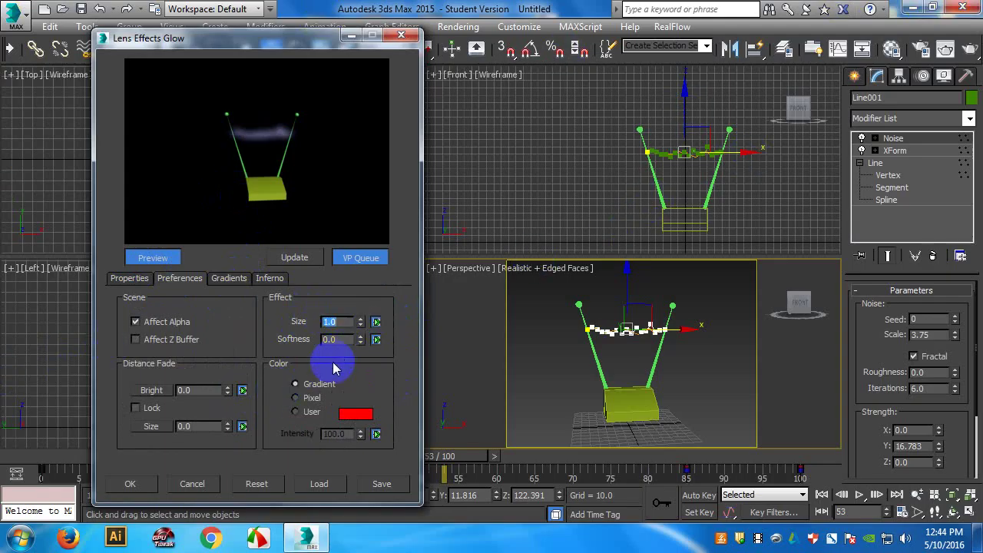
left_click_drag(229, 389, 225, 411)
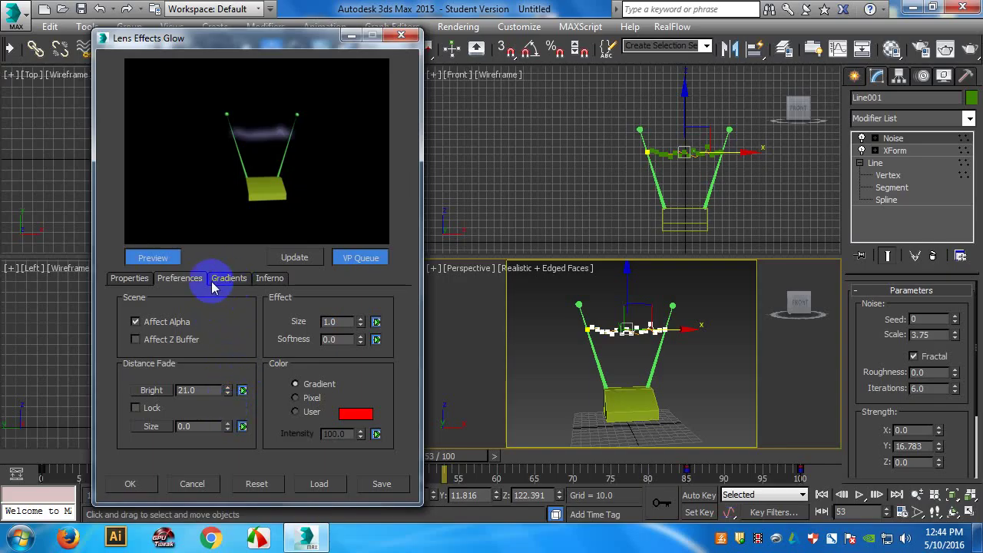
- Try the Perimeter Alpha filter for the glow and return the filter to All
left_click(133, 279)
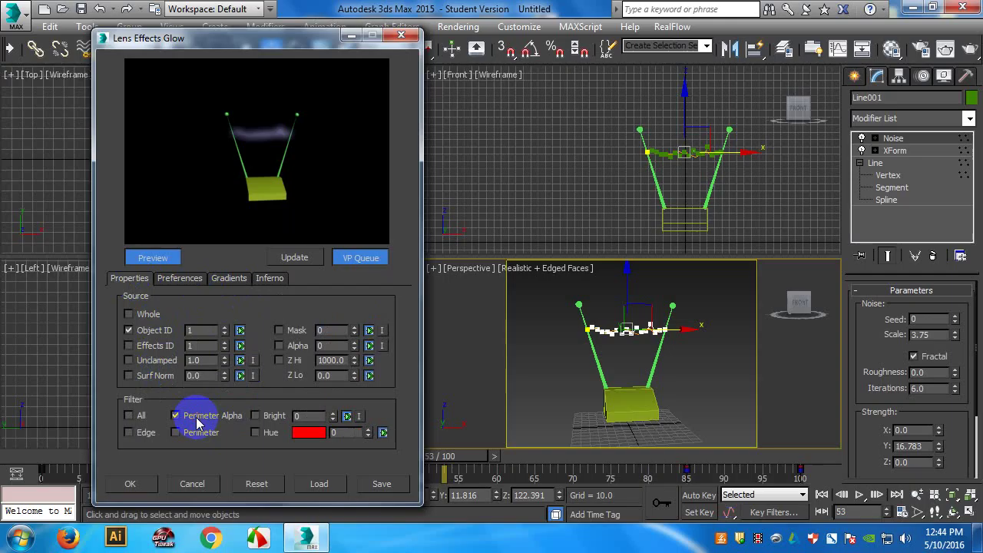
left_click(128, 415)
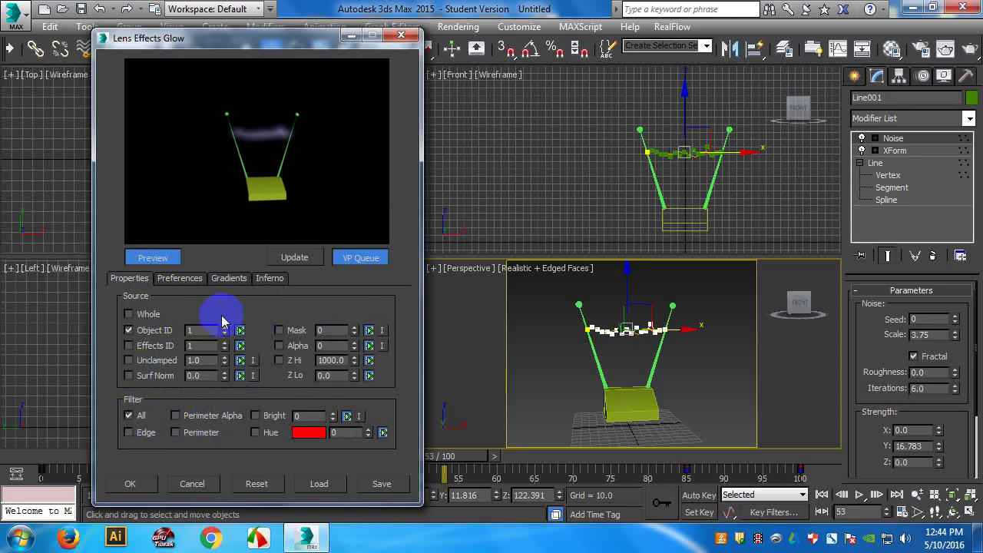
left_click(174, 283)
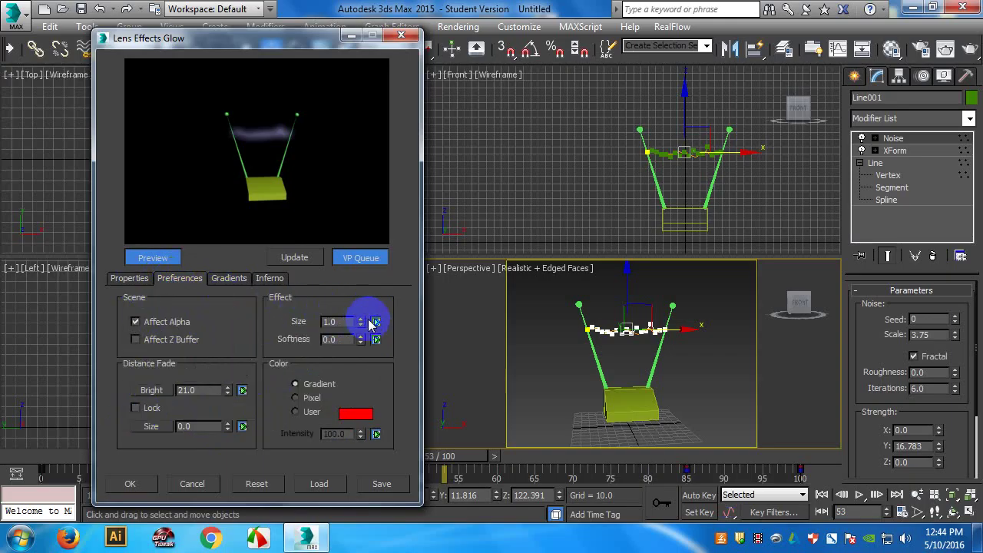
- Check the line's rendering thickness at its Vertex level and update the glow preview
left_click(885, 175)
left_click(926, 395)
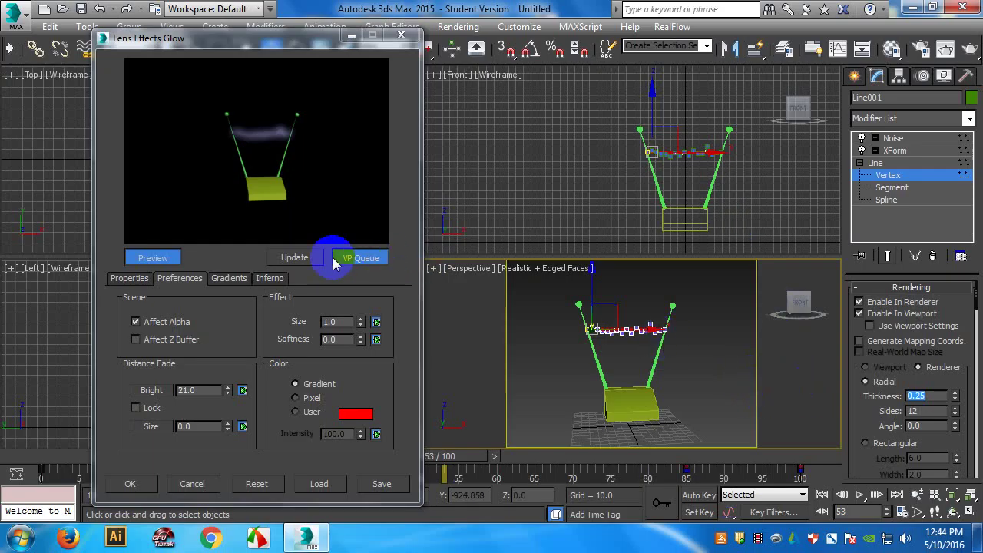
left_click(301, 261)
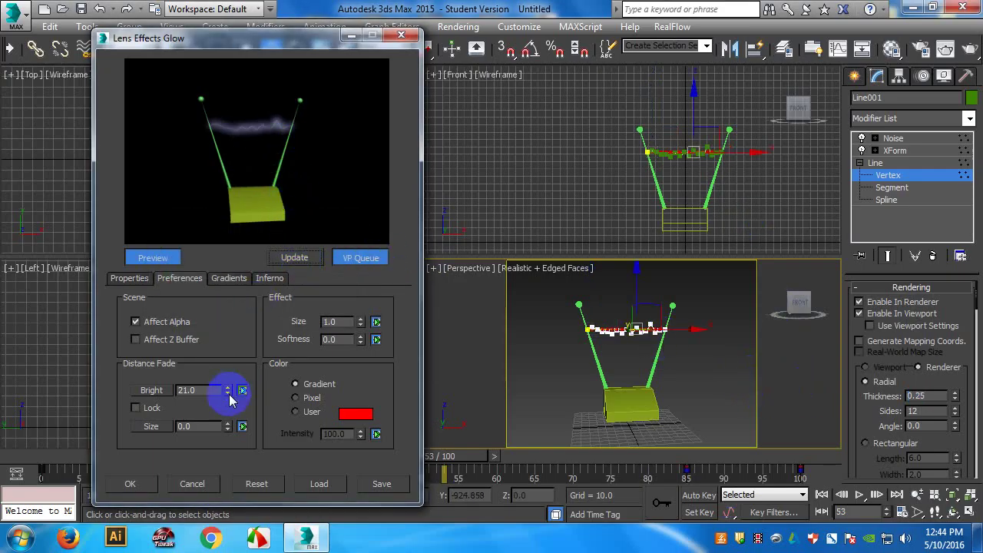
- Try glow effect sizes of 2 and 4 against the preview and settle on 3
left_click(362, 318)
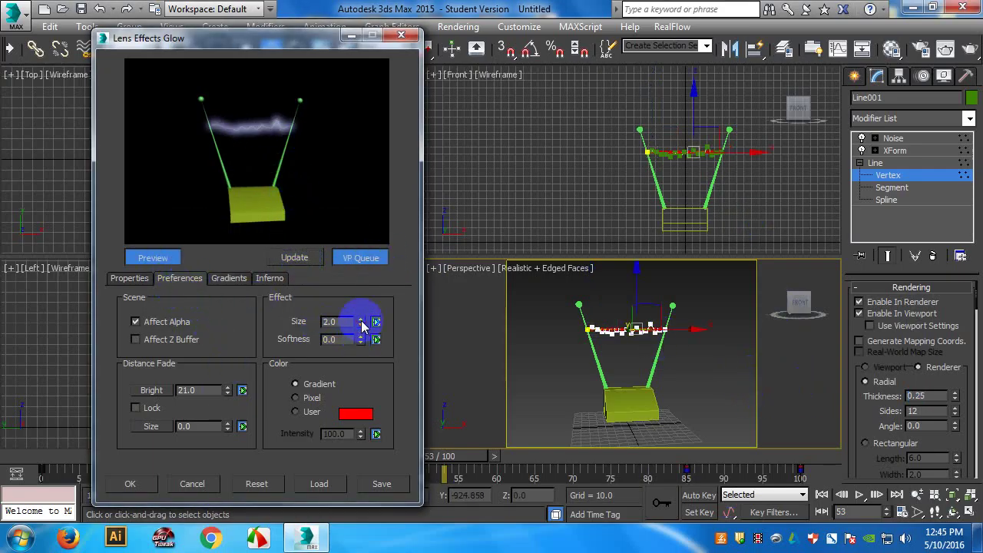
left_click(362, 319)
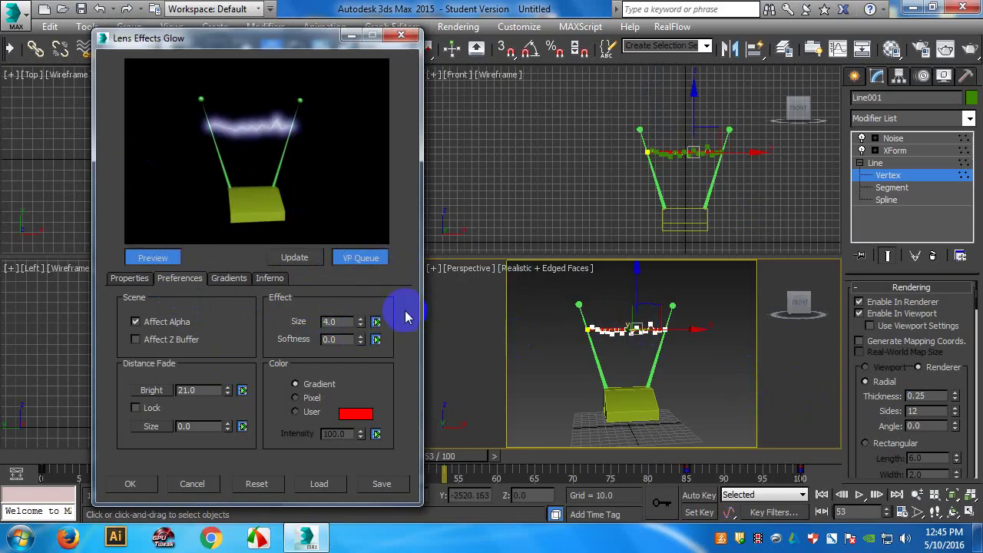
left_click(361, 325)
left_click(361, 325)
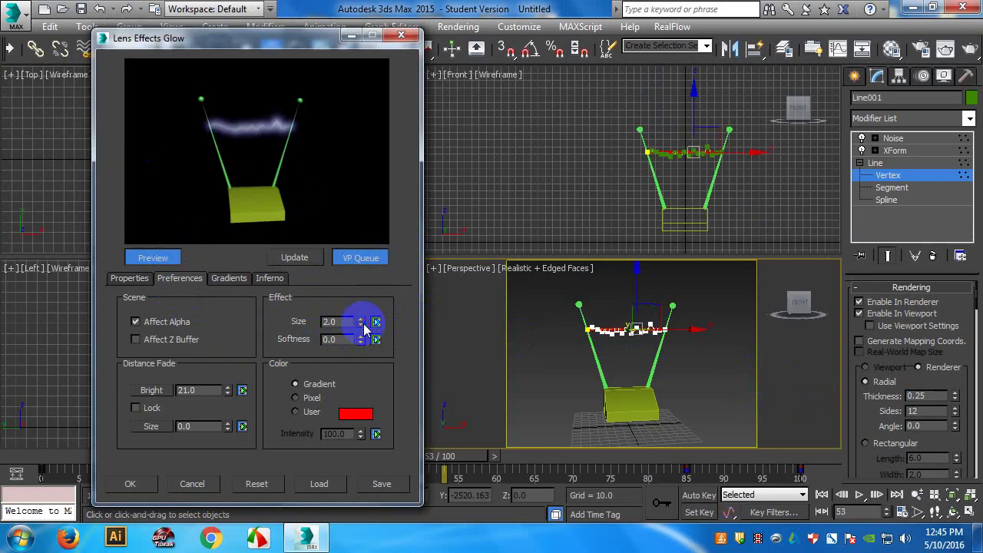
left_click(360, 318)
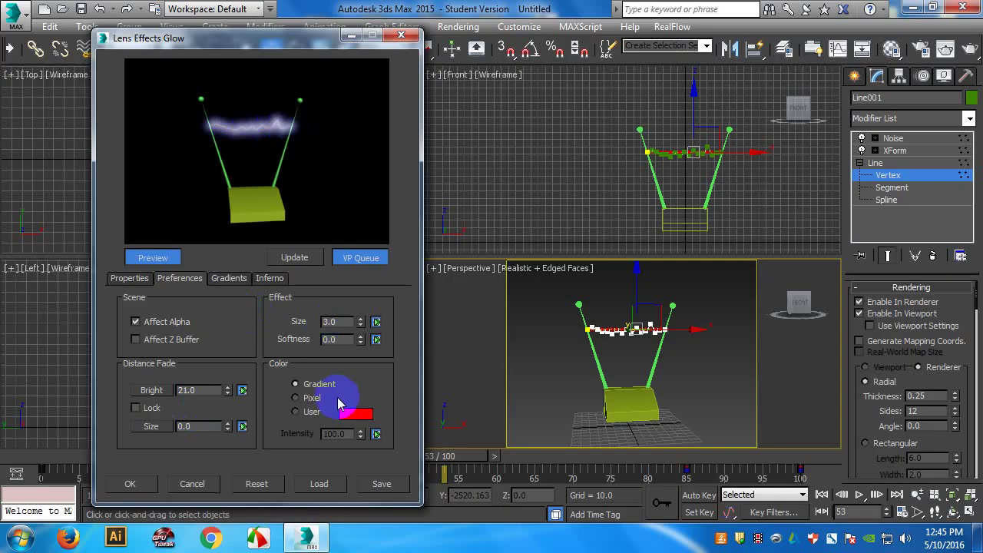
- Switch the glow to the User color and pick a yellow with red 255, green 225 and blue 27
left_click(311, 413)
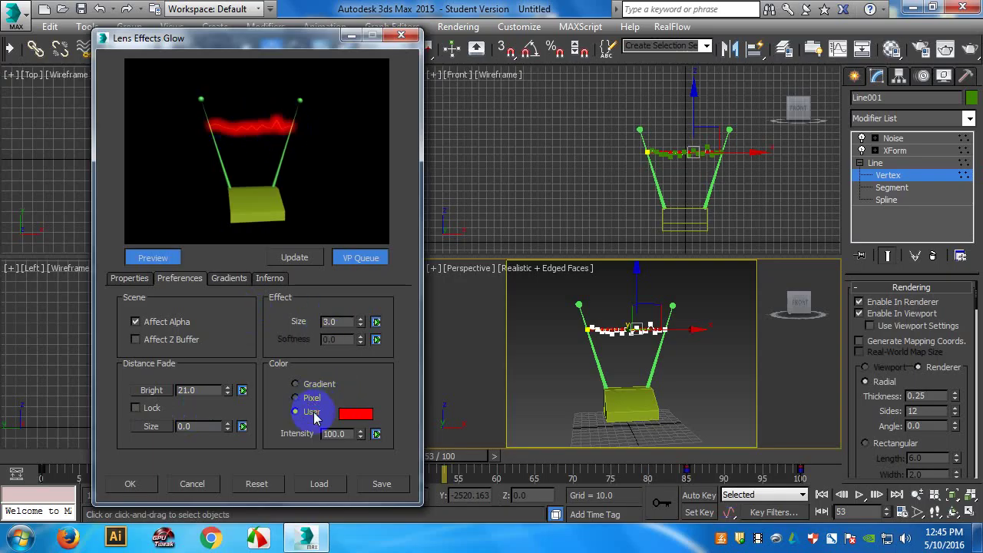
left_click(355, 413)
left_click_drag(342, 127, 568, 68)
mouse_move(653, 107)
left_mouse_down()
mouse_move(658, 163)
mouse_move(659, 112)
left_mouse_up()
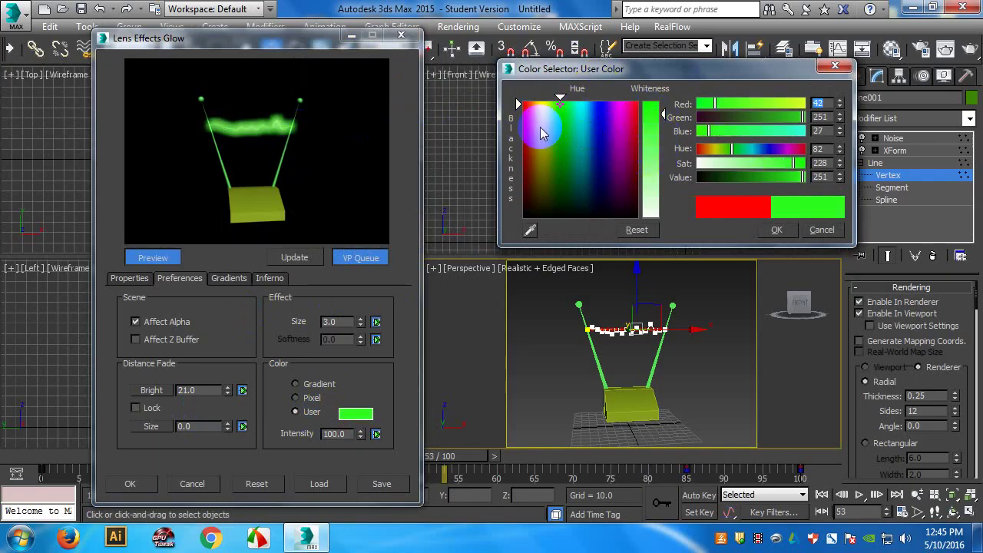
left_click_drag(541, 133, 541, 100)
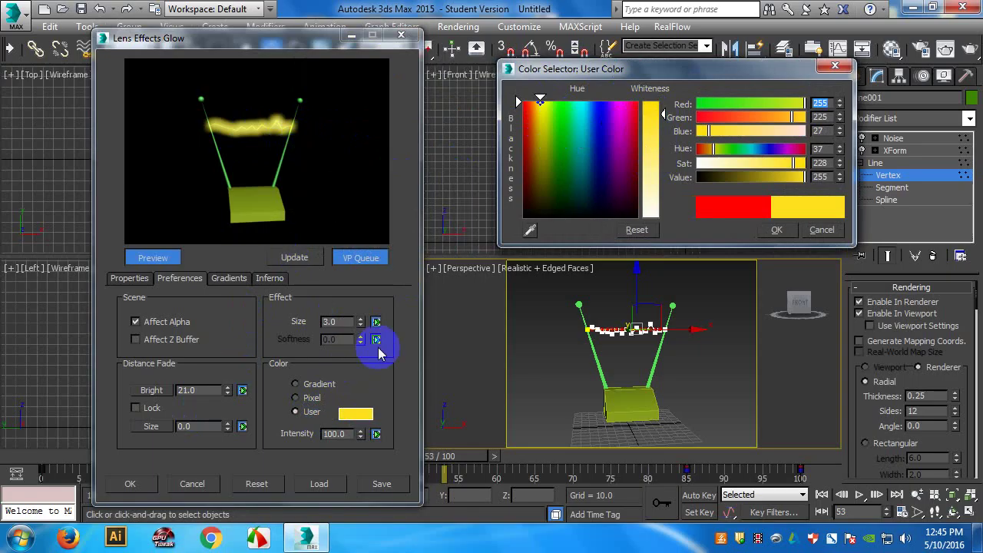
- Try effect sizes of 2, 1 and 5 on the yellow glow
double_click(343, 322)
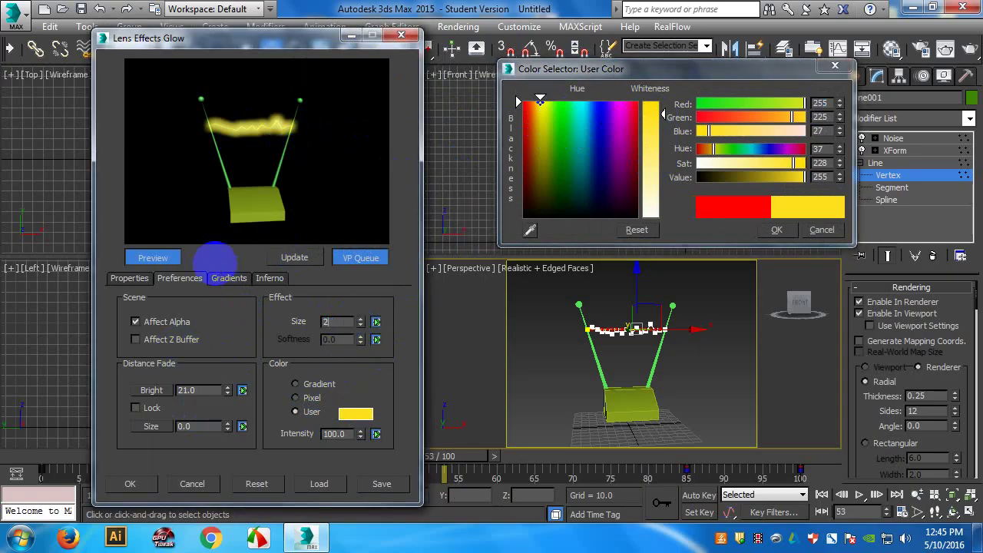
type("2")
key("Return")
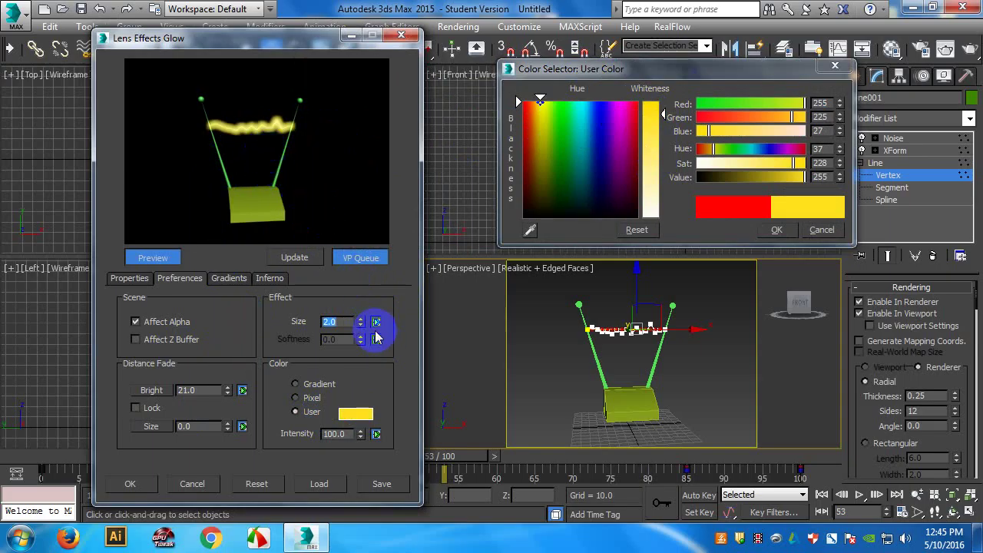
type("1")
key("Return")
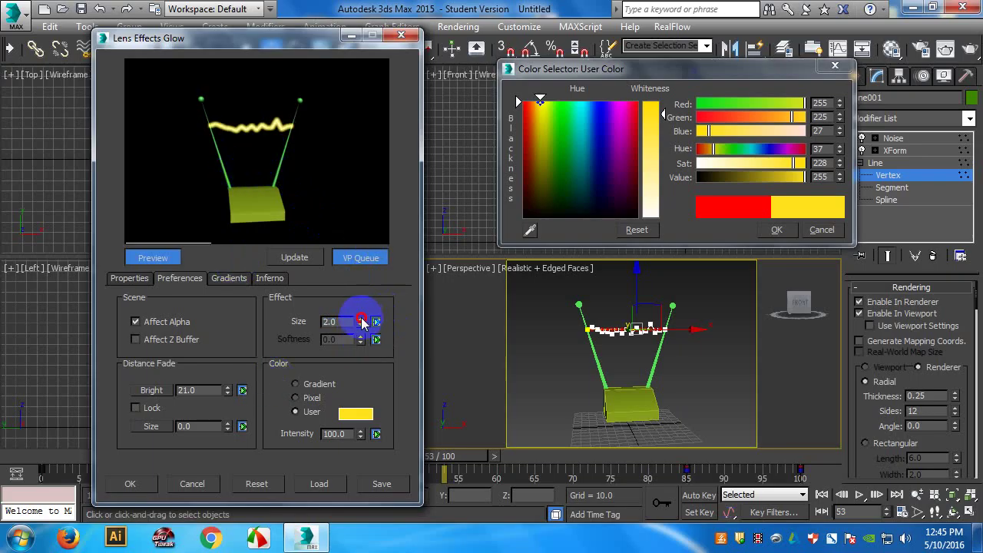
left_click(361, 319)
left_click(361, 319)
left_click(361, 318)
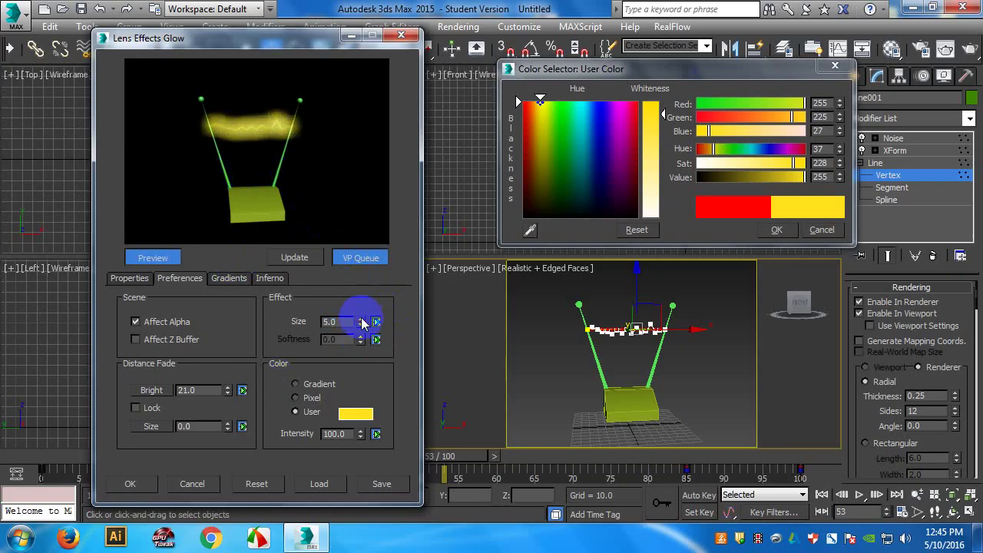
- Return the glow's color source to Gradient and raise its effect size to 15
left_click(320, 385)
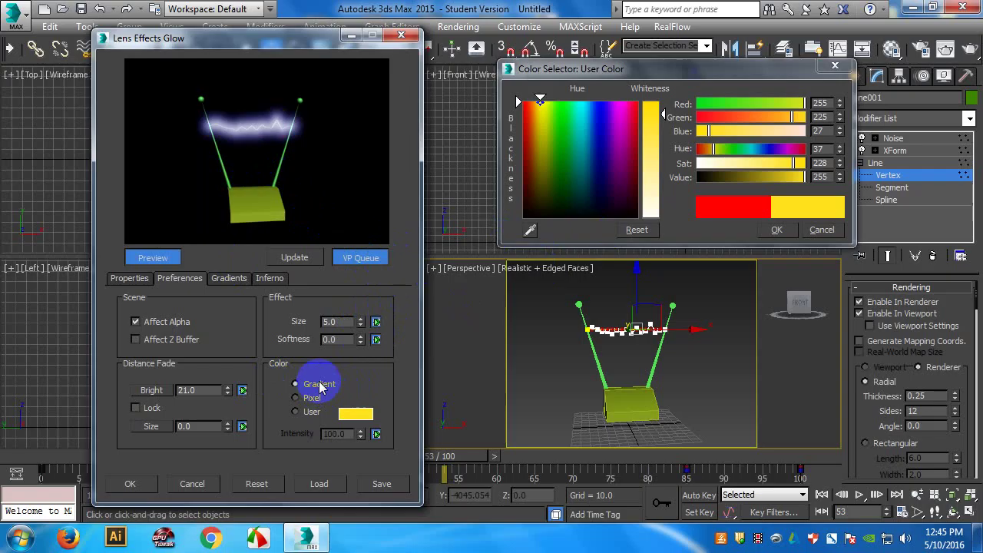
left_click(362, 319)
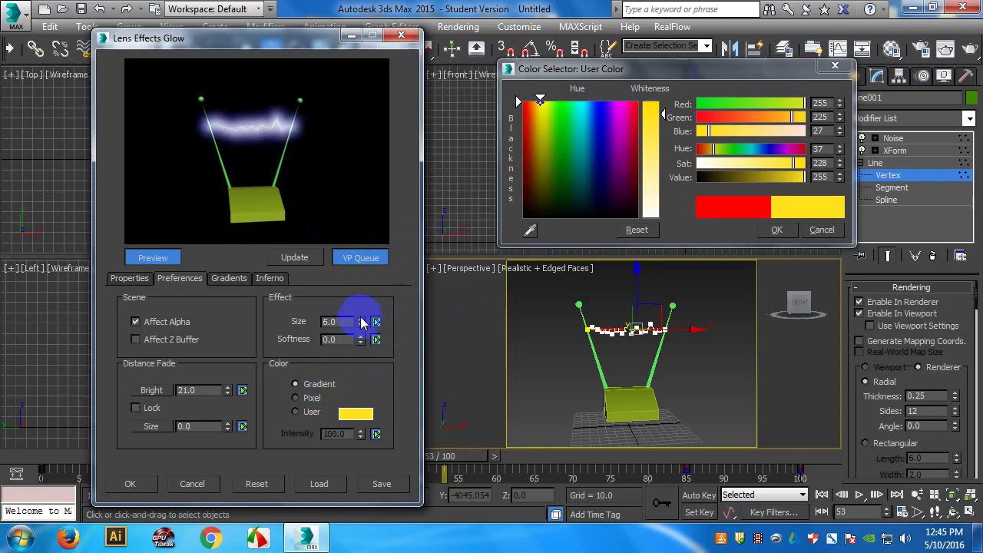
left_click(361, 318)
left_click(361, 319)
left_click(361, 319)
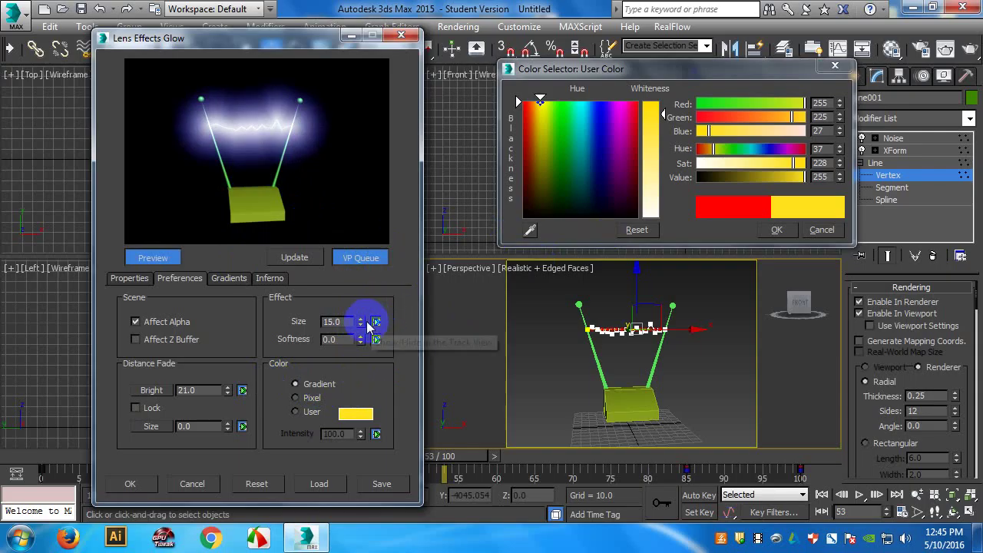
- Try a glow effect size of 19 against the preview, then reduce it to 10
left_click(361, 319)
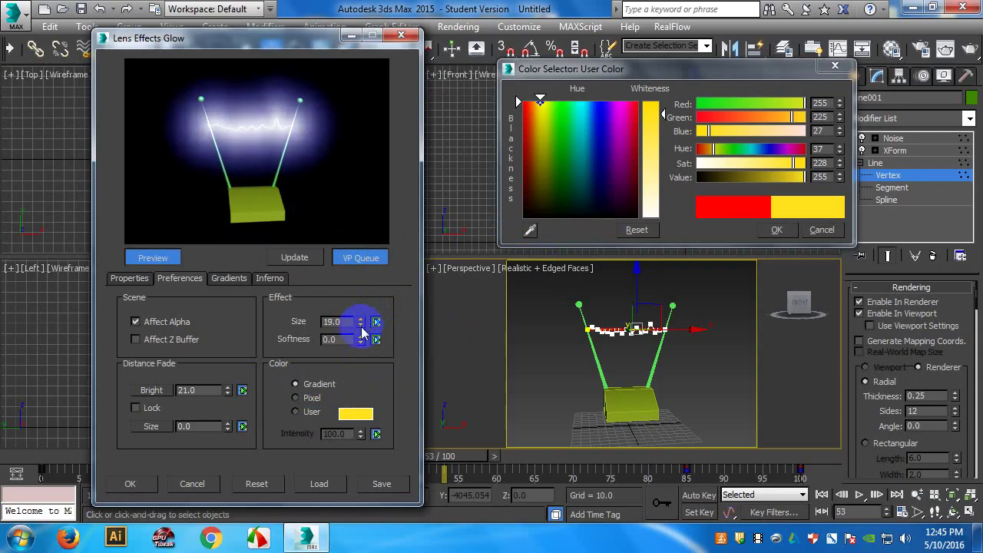
left_click(361, 326)
left_click(361, 326)
left_click(362, 327)
left_click(361, 325)
left_click(361, 326)
left_click(361, 325)
left_click(361, 326)
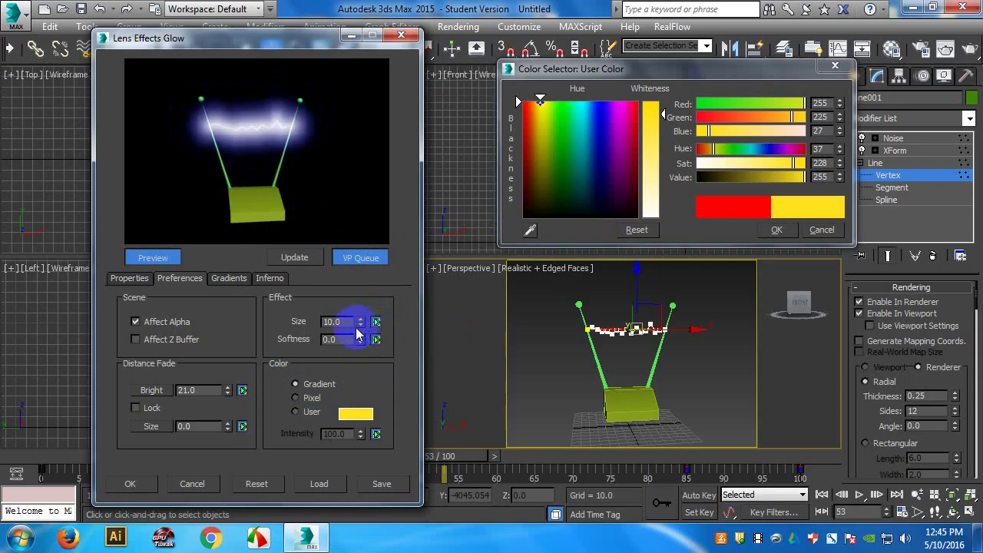
- Enable the glow's Inferno effect on the Red, Green and Blue channels and set its type to Electric
left_click(264, 279)
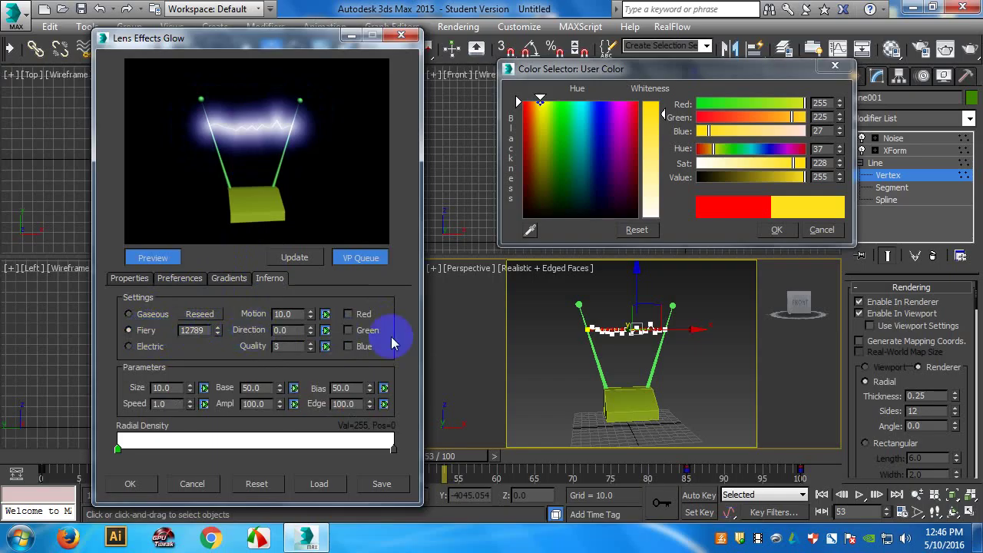
left_click(361, 331)
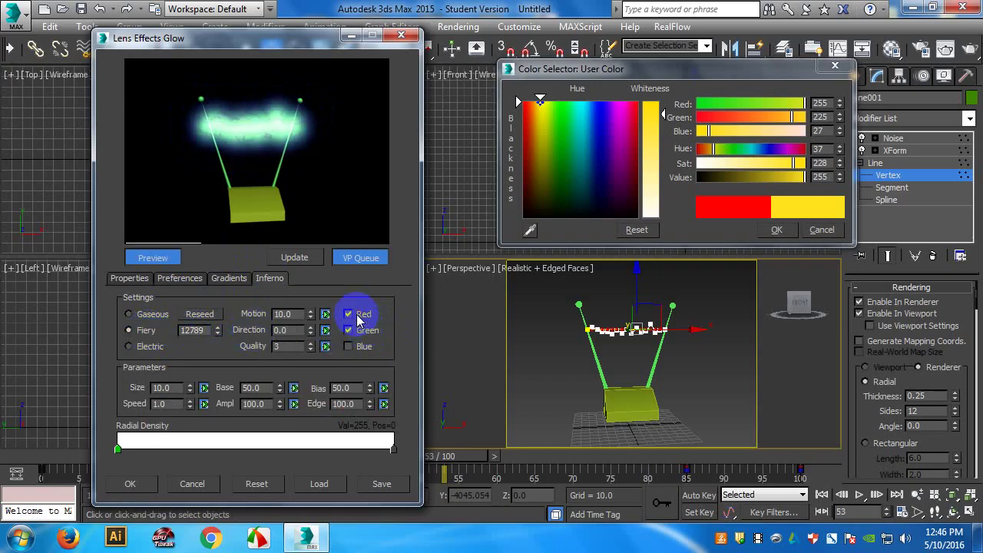
left_click(358, 350)
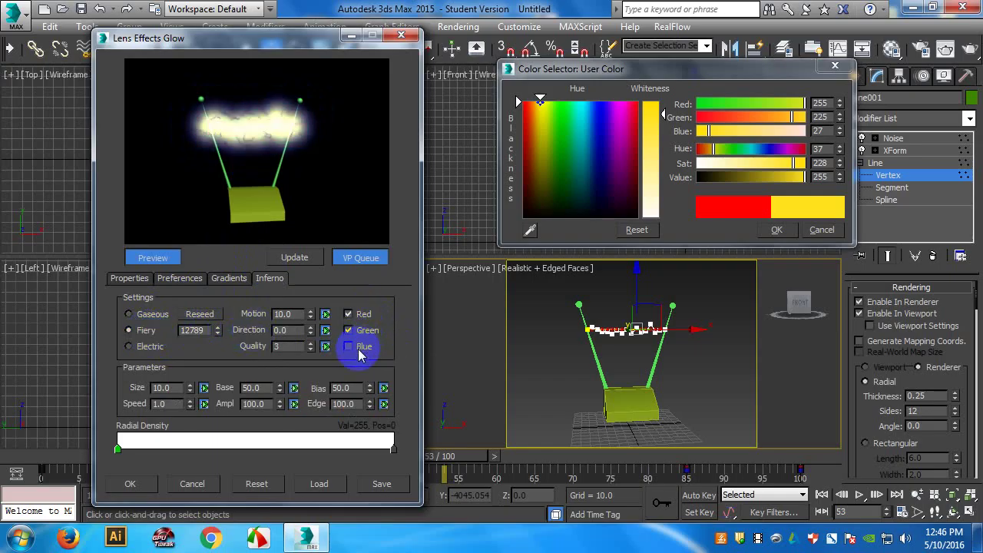
left_click(143, 348)
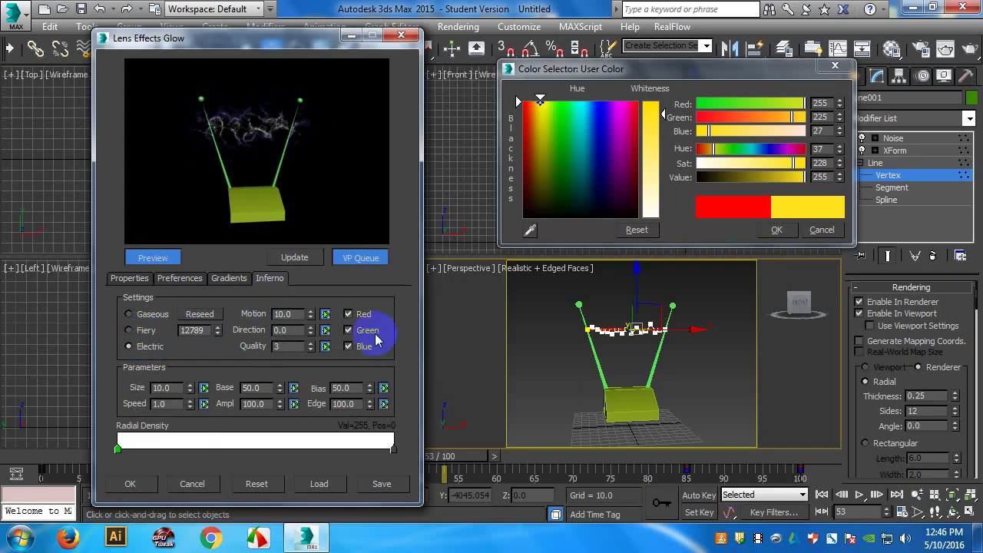
- Compare Electric inferno channel combinations in the preview, set Quality to 10 and turn off Red, Green and Blue
left_click(350, 315)
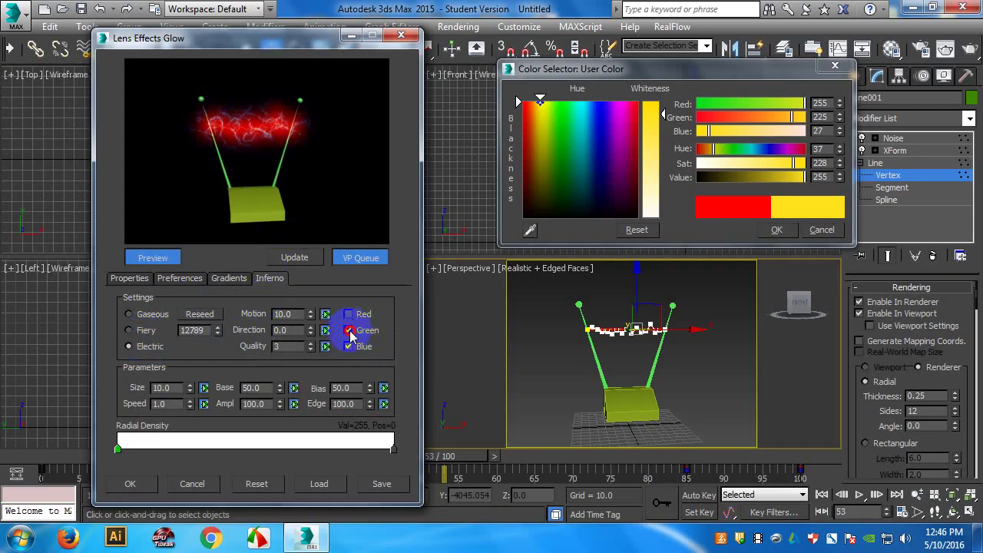
left_click(349, 331)
left_click(350, 314)
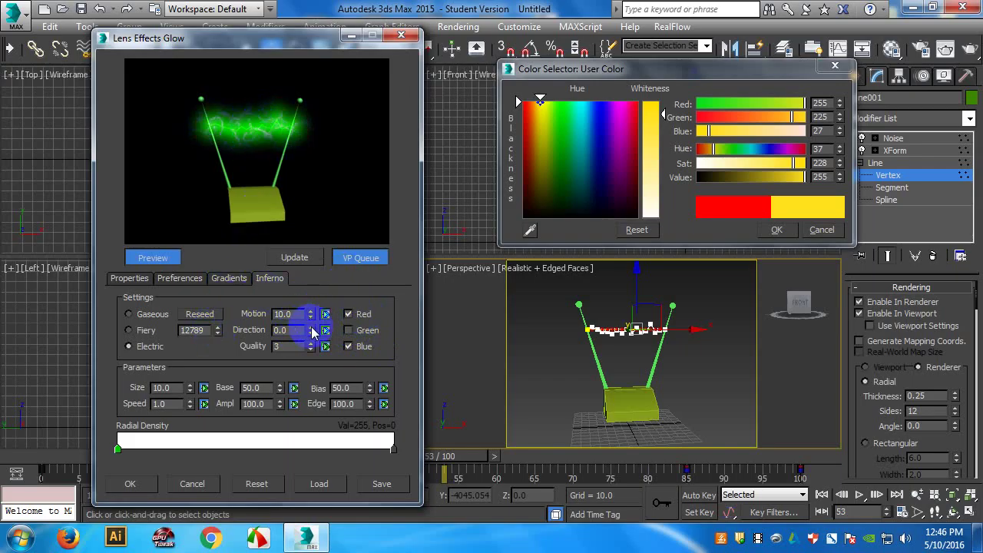
left_click_drag(311, 347, 307, 313)
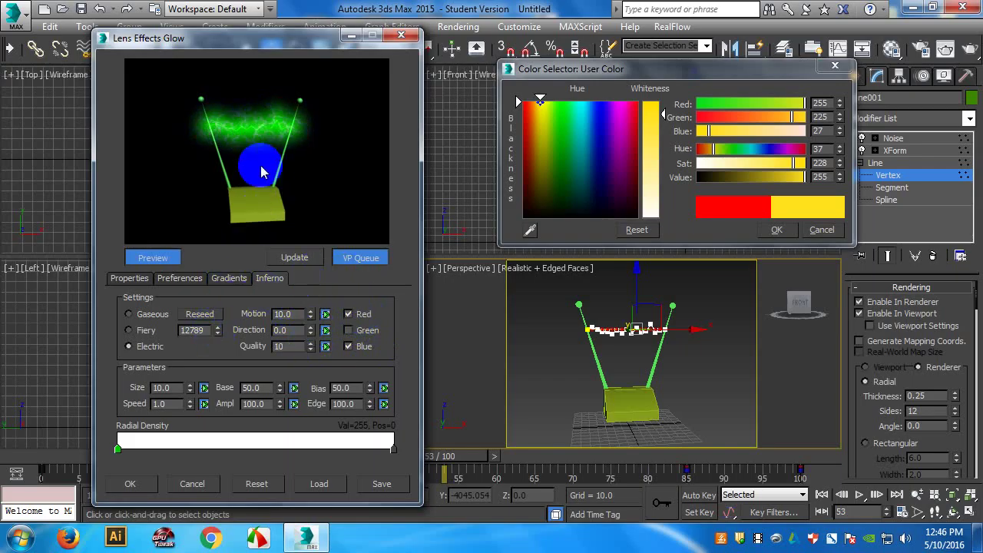
left_click_drag(303, 131, 305, 147)
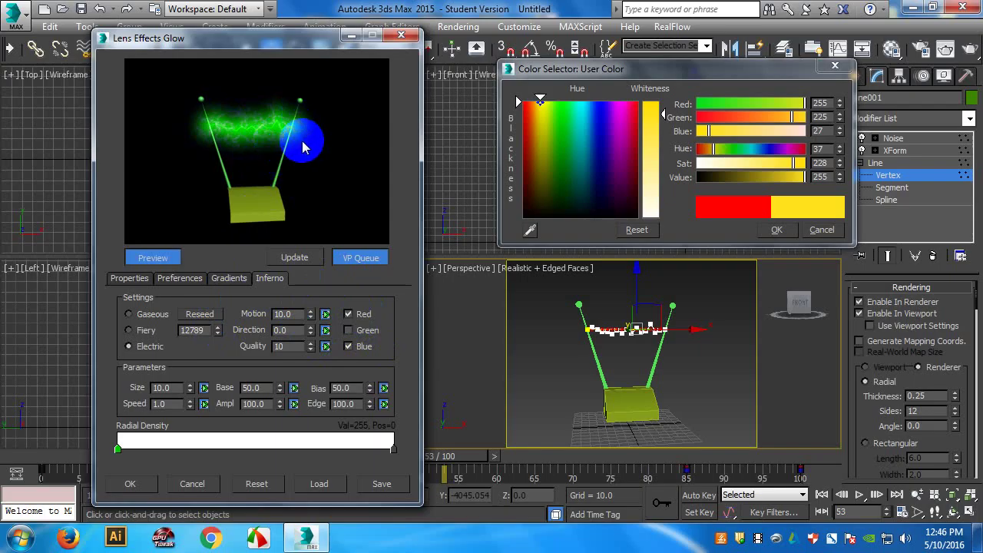
left_click(363, 314)
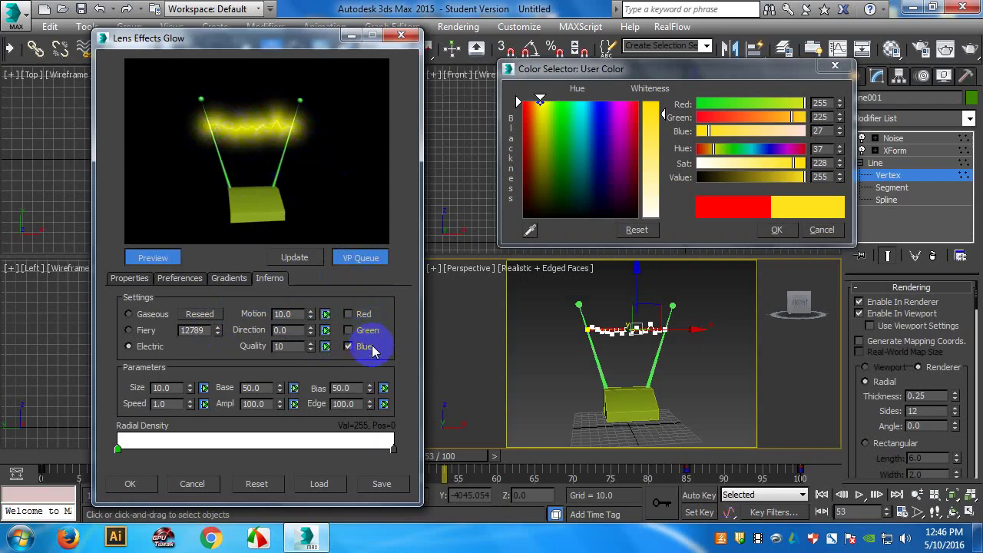
left_click(366, 346)
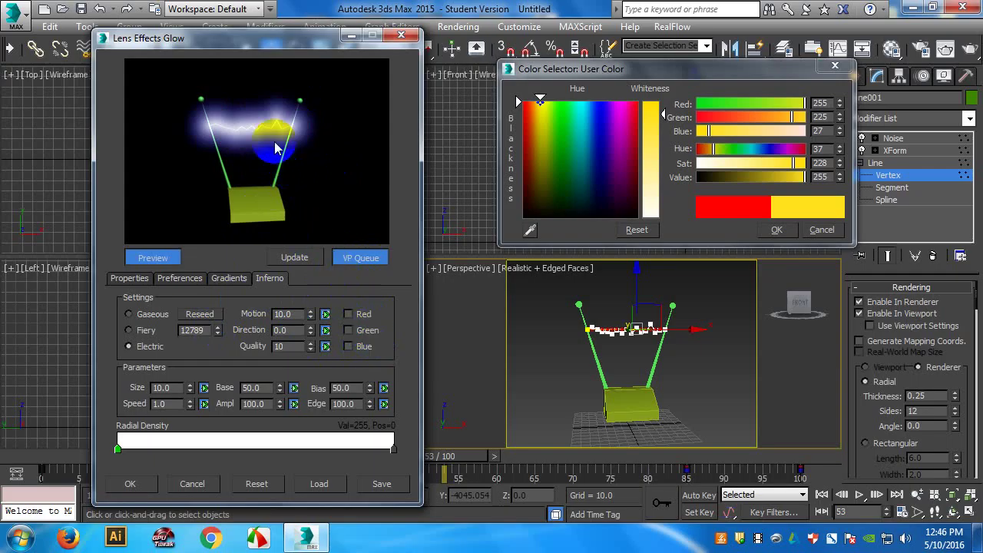
- Set the glow's effect size to 8 and accept the Lens Effects Glow settings
left_click(132, 278)
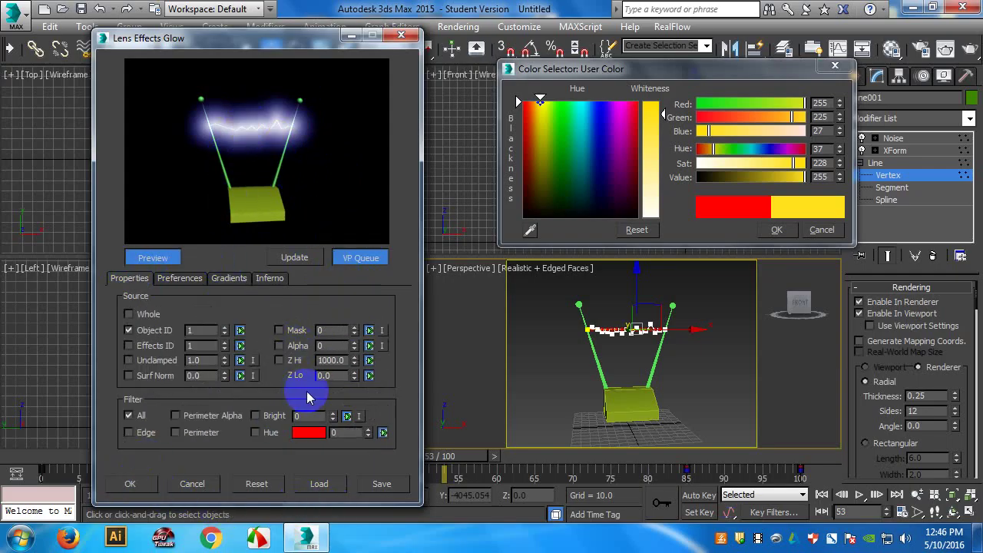
left_click(171, 278)
double_click(326, 321)
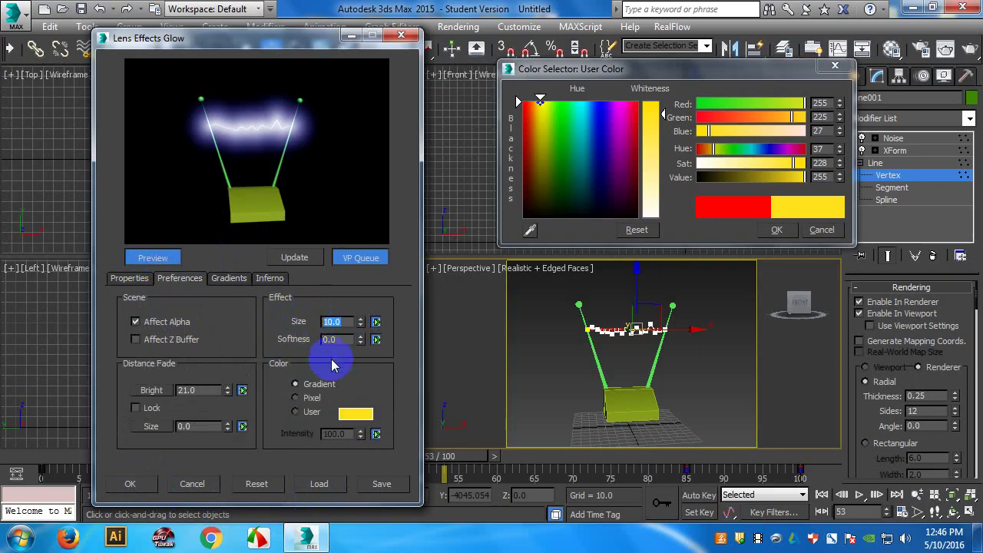
type("8")
key("Return")
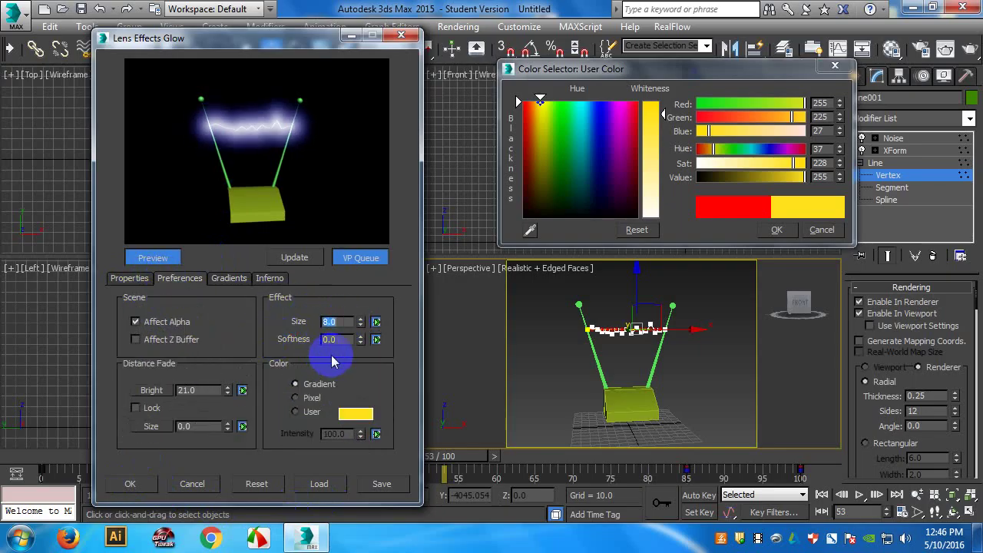
left_click(130, 483)
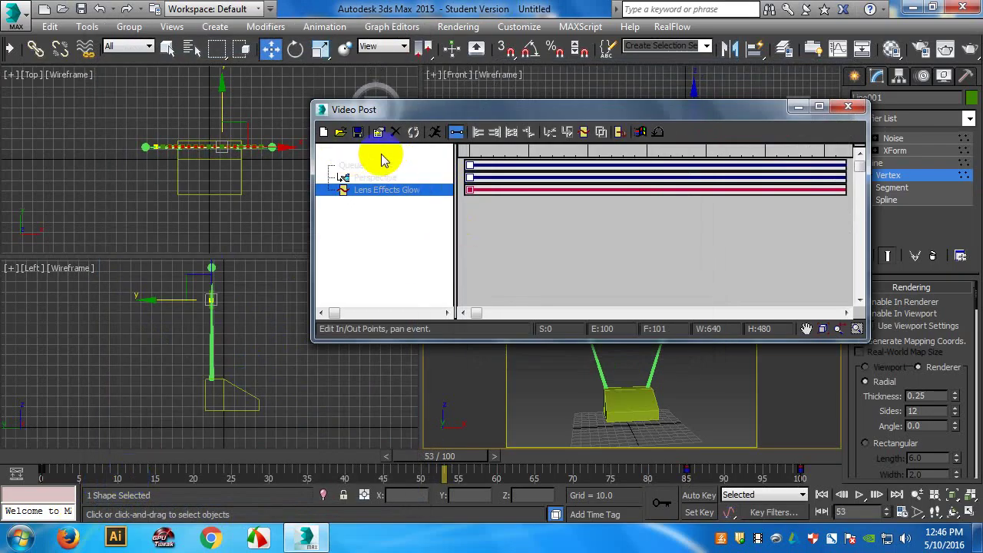
- Create an image output event for the Video Post queue that saves to the desktop as glow.avi
left_click(413, 217)
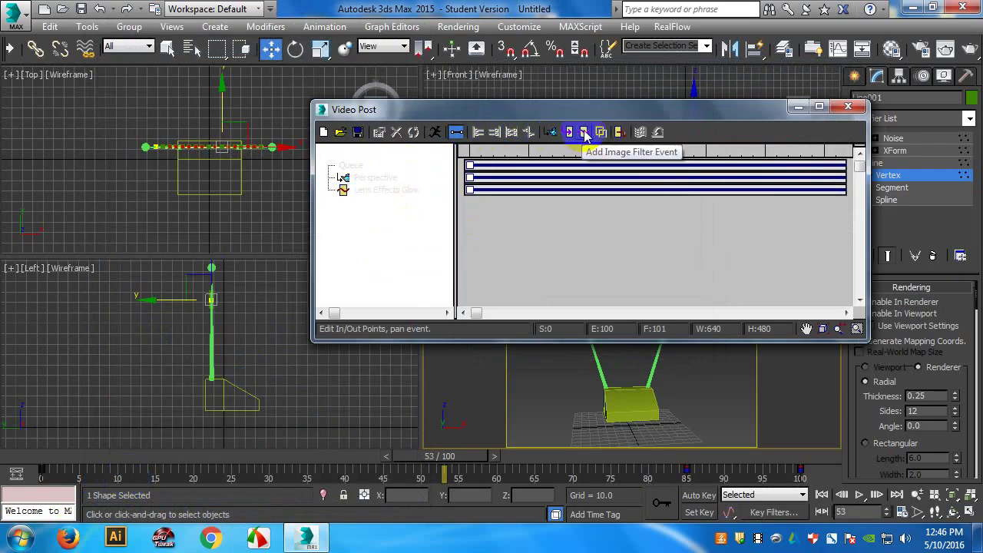
left_click(622, 133)
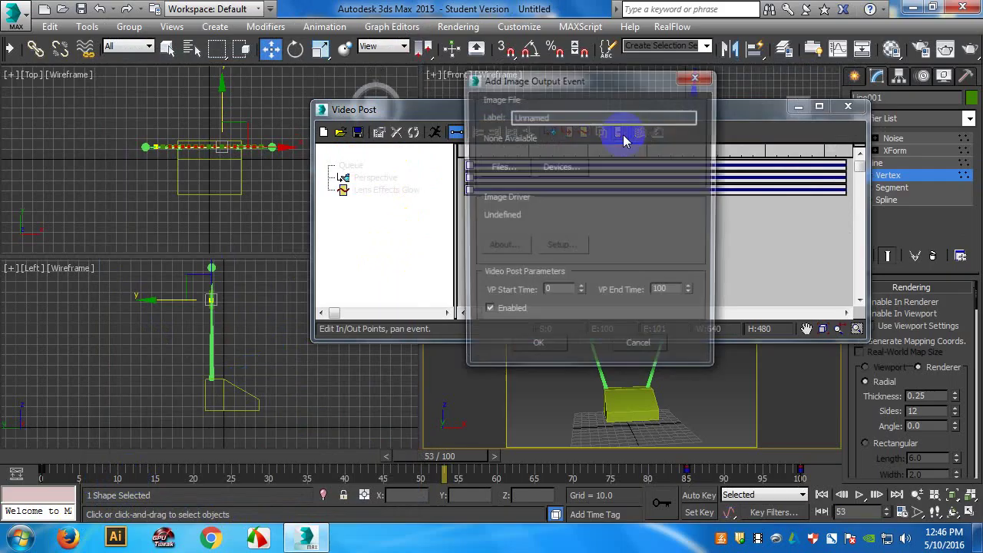
left_click(501, 167)
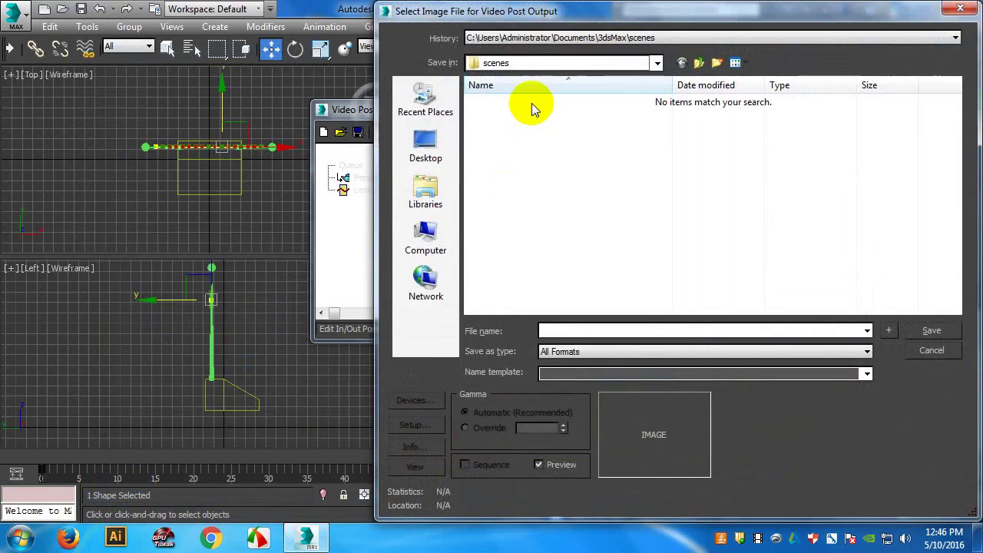
left_click(425, 144)
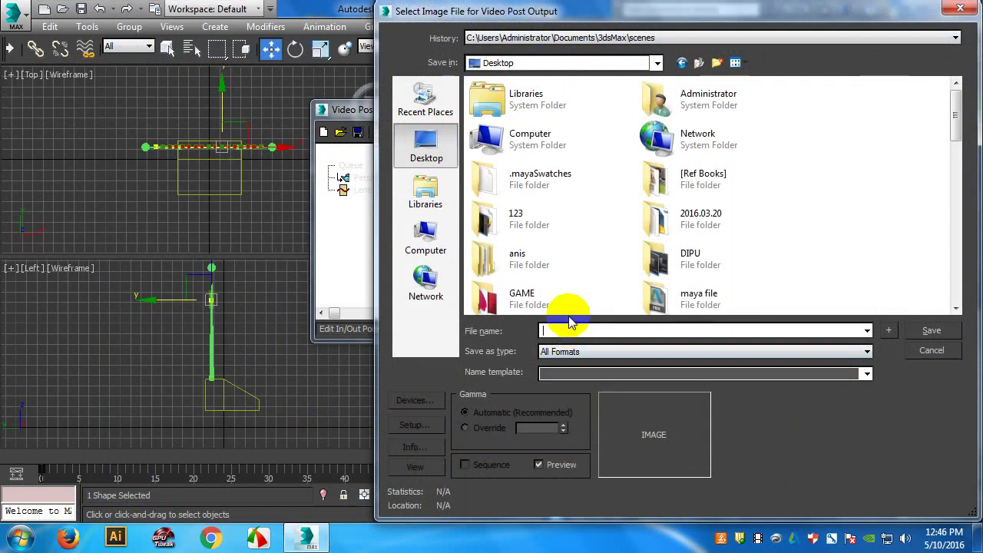
type("glow.avi")
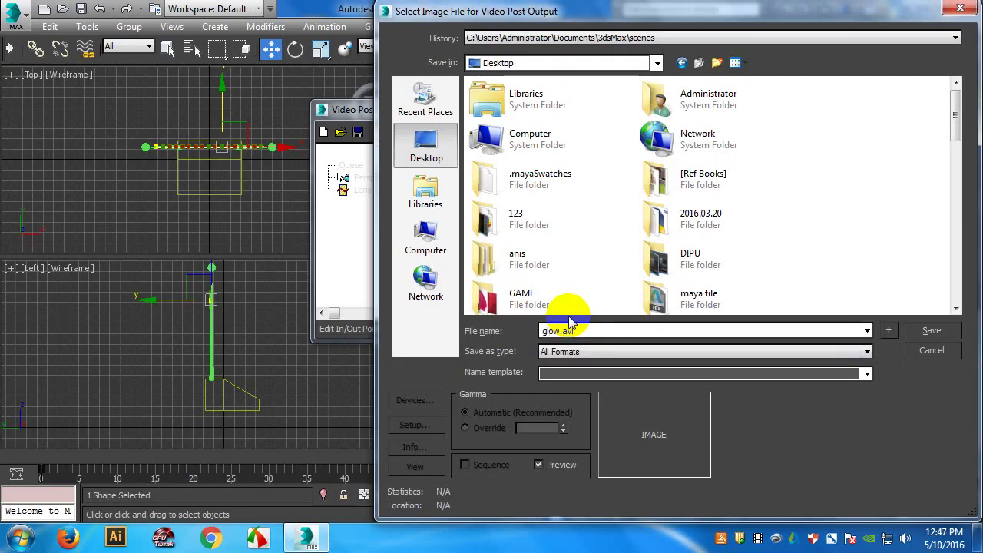
key("Return")
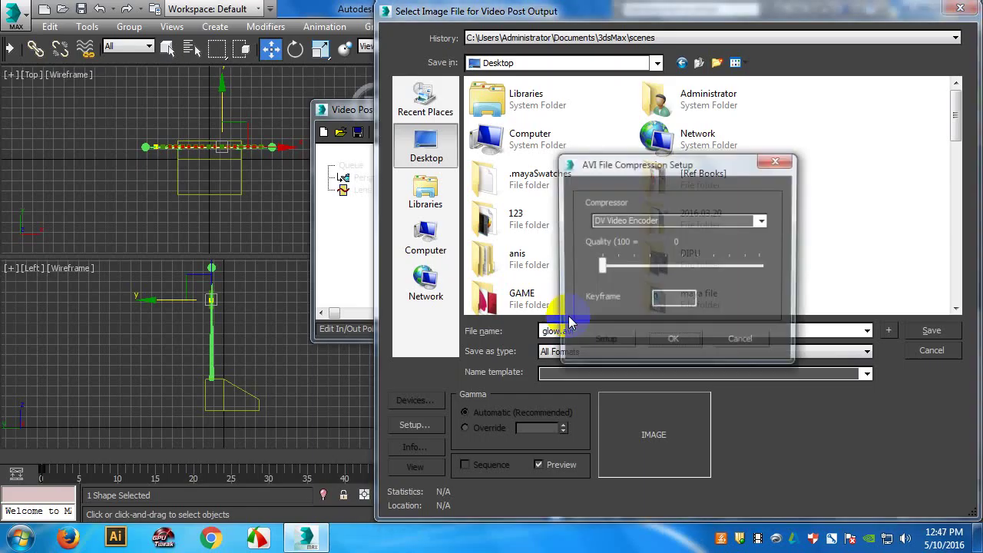
- Try the MJPEG Compressor for the AVI, choose Uncompressed instead, and add the output event to the queue
left_click(762, 221)
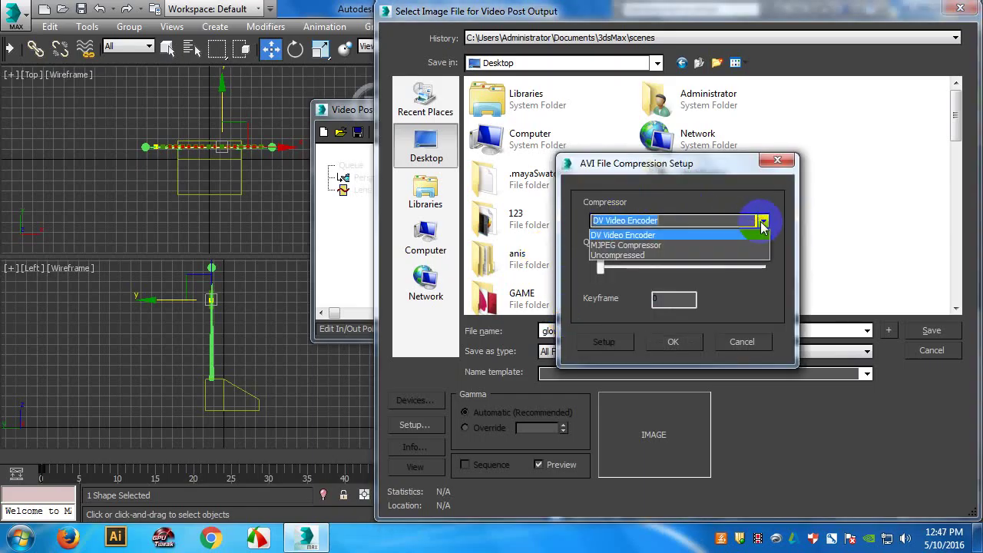
left_click(749, 245)
left_click_drag(720, 265, 761, 266)
left_click(763, 221)
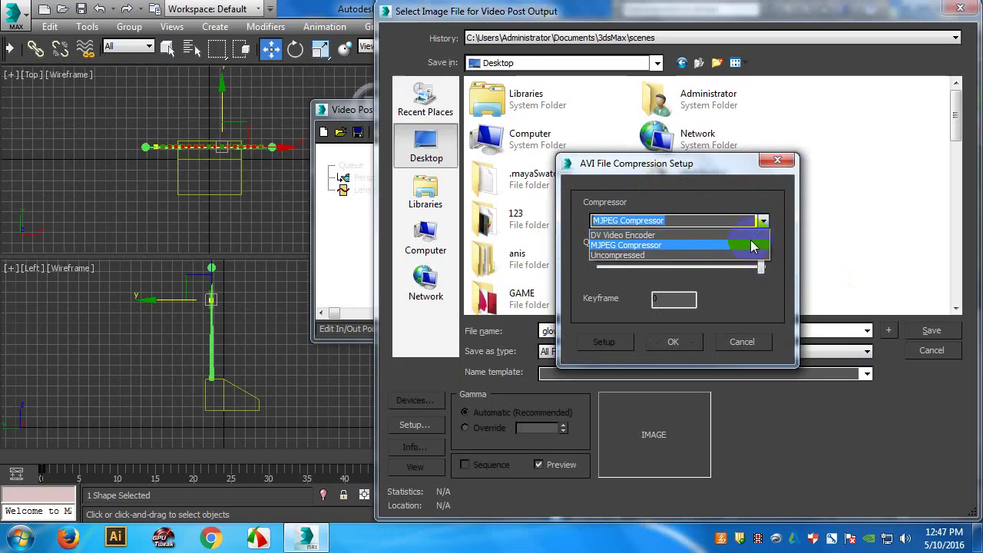
left_click(742, 254)
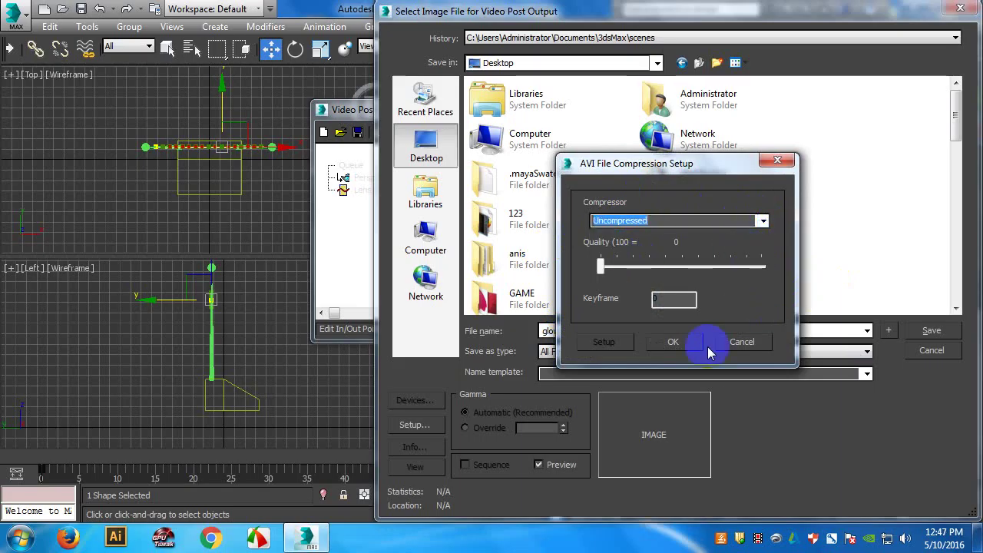
left_click(670, 342)
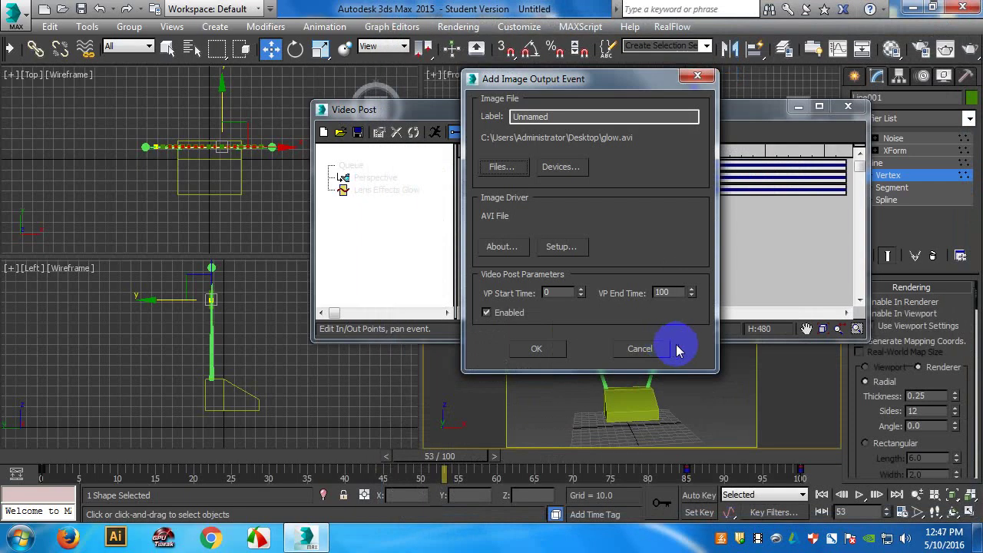
left_click(515, 350)
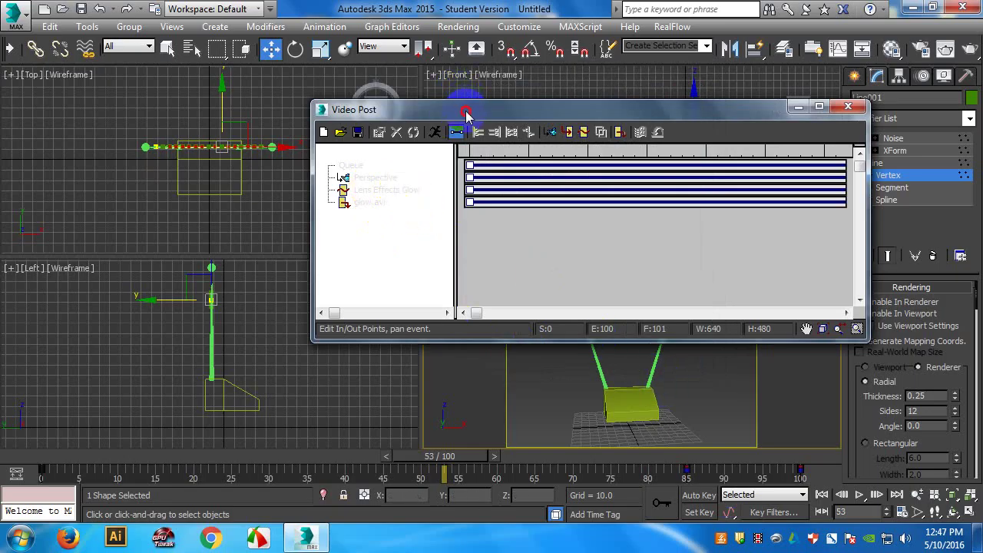
- Set the animation to frame 85 and reposition the Video Post window away from the Front and Perspective viewports
left_click_drag(466, 113, 200, 108)
left_click_drag(468, 456, 701, 454)
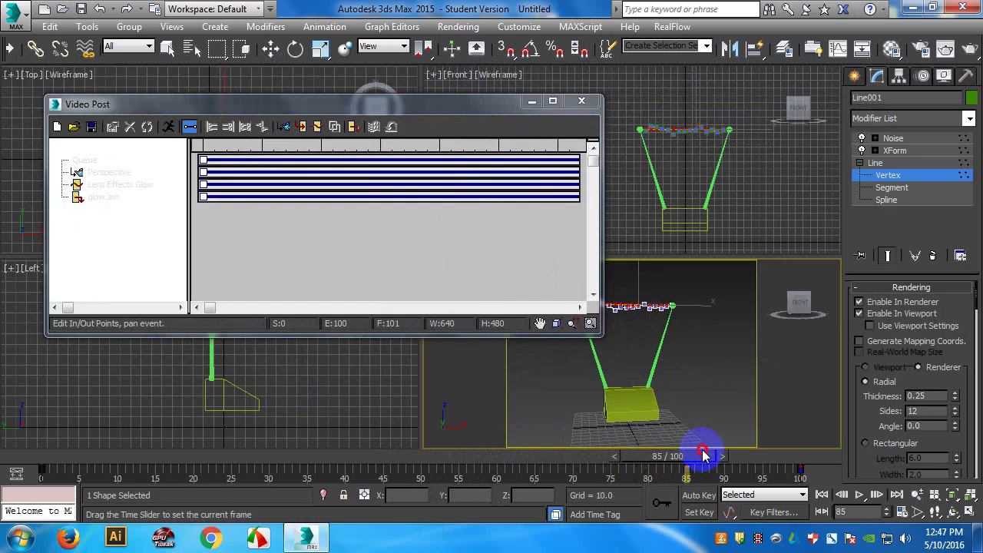
key("w")
left_click_drag(485, 105, 417, 78)
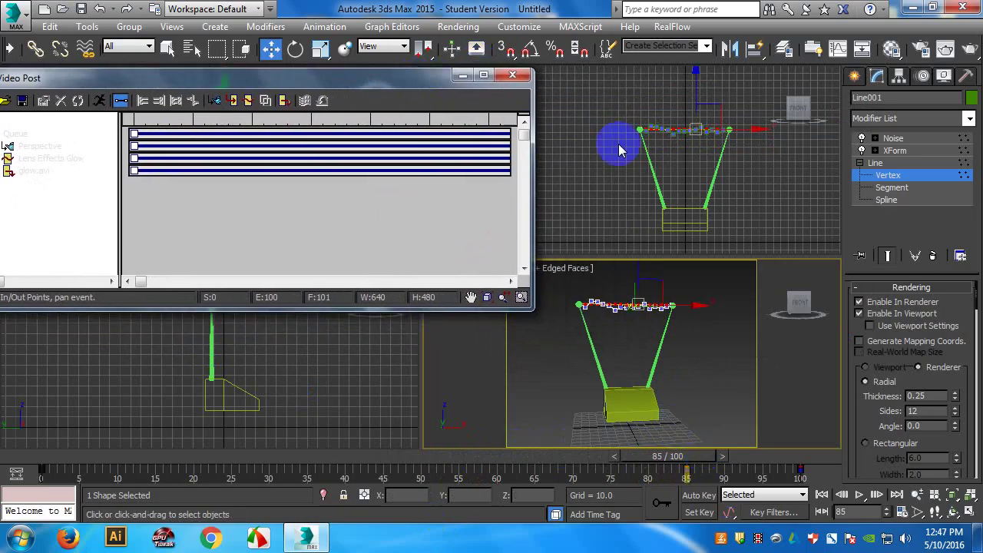
- Select the arc line's vertex at the right antenna tip and examine that end up close in the Front view
left_click(760, 154)
left_click(731, 129)
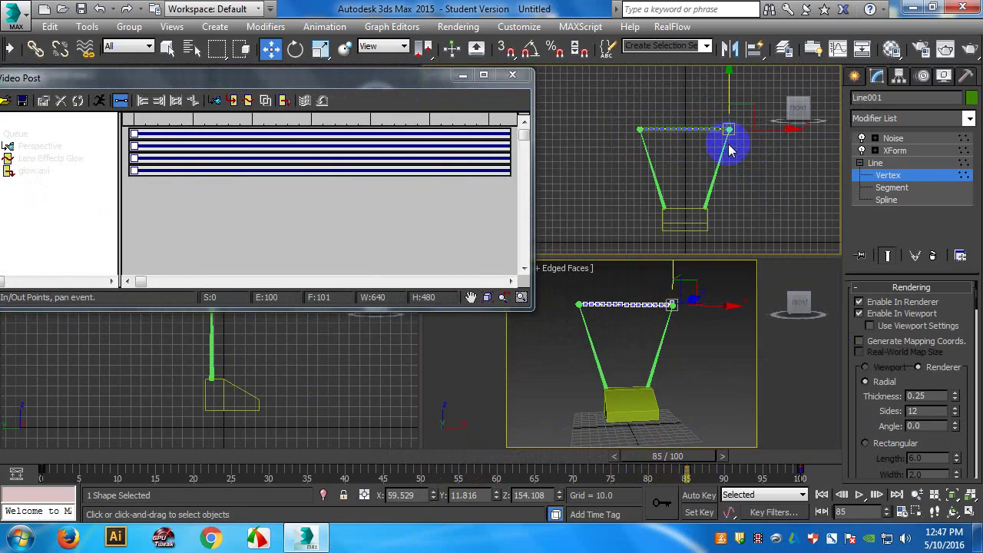
scroll(713, 205, "up", 8)
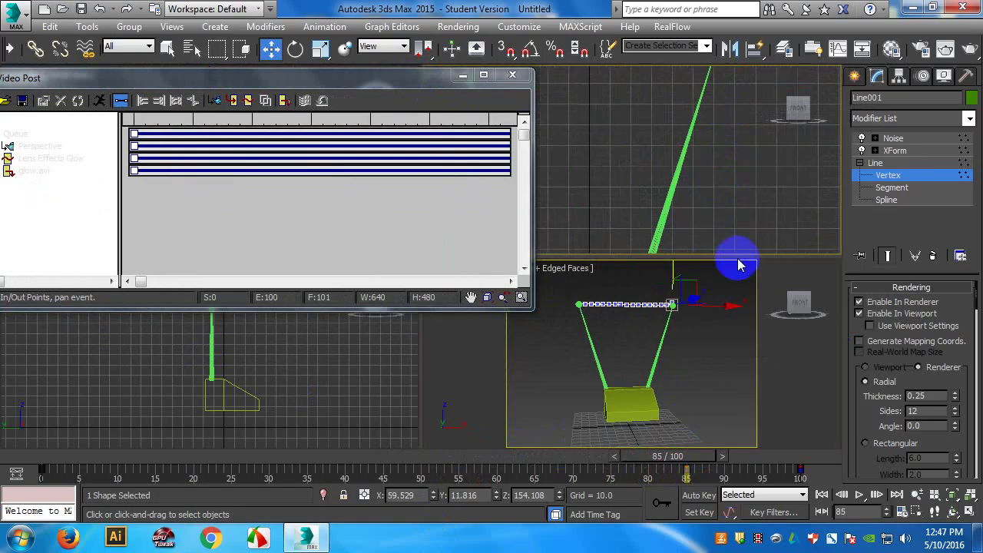
scroll(718, 171, "down", 8)
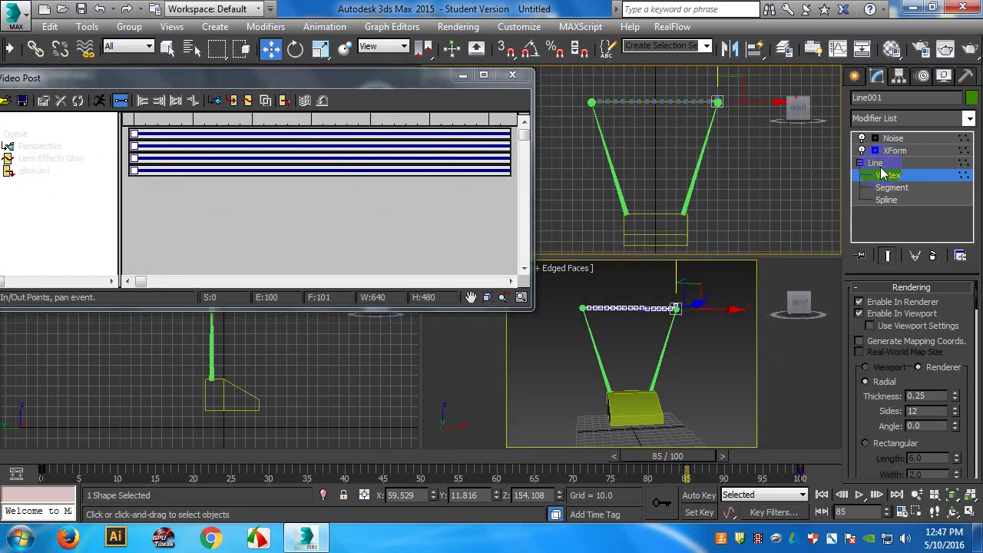
- Assign G-Buffer object ID 1 to both balls at the antenna tips
left_click(891, 138)
left_click(799, 130)
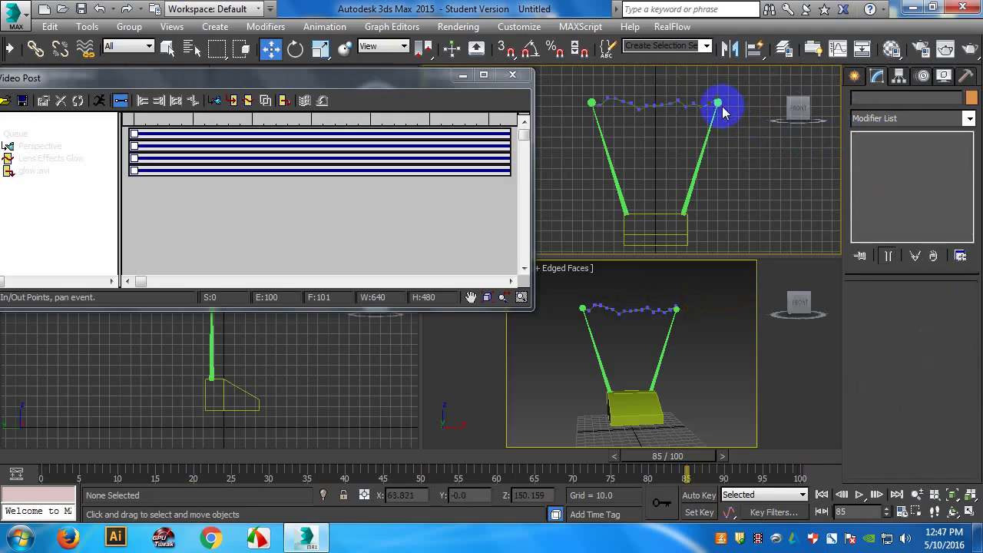
left_click(720, 109)
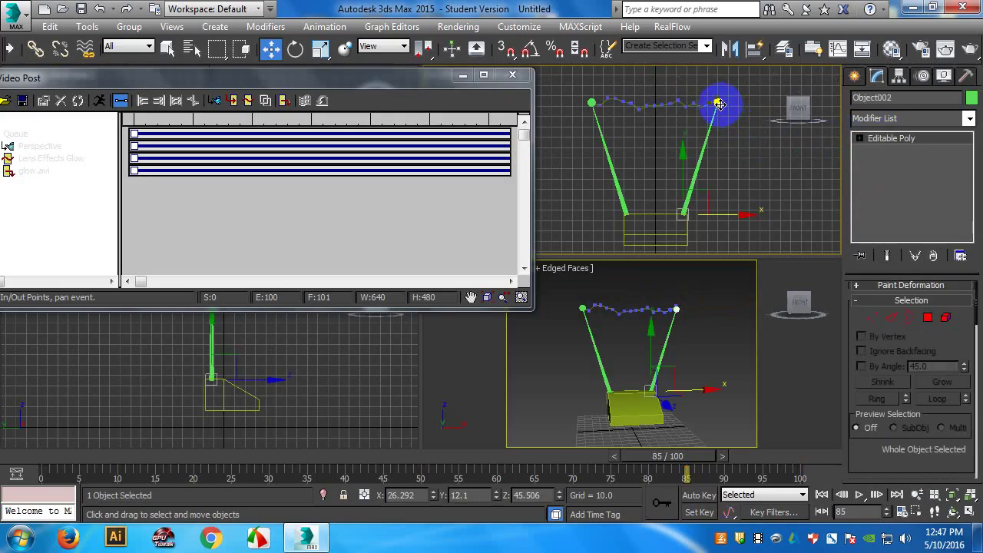
left_click(590, 104, "ctrl")
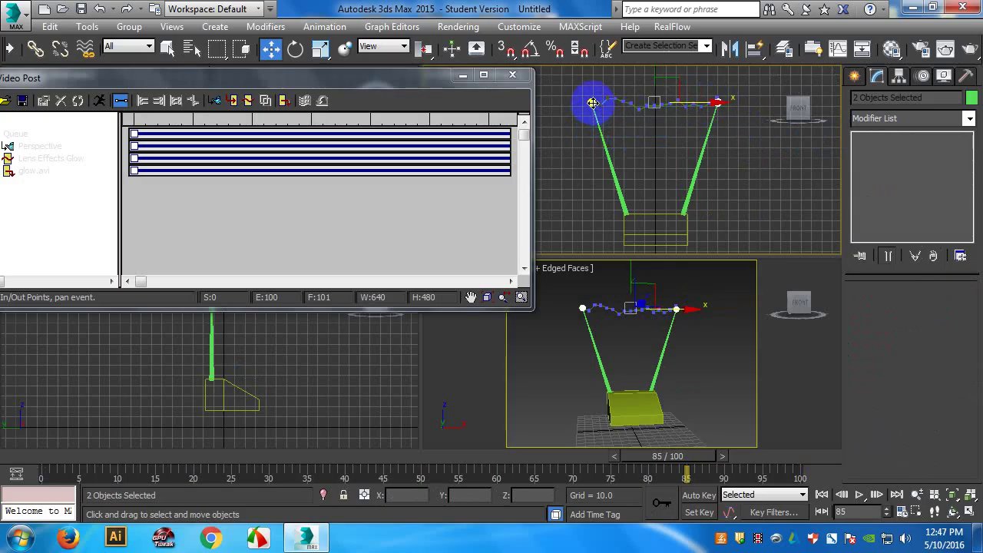
right_click(593, 144)
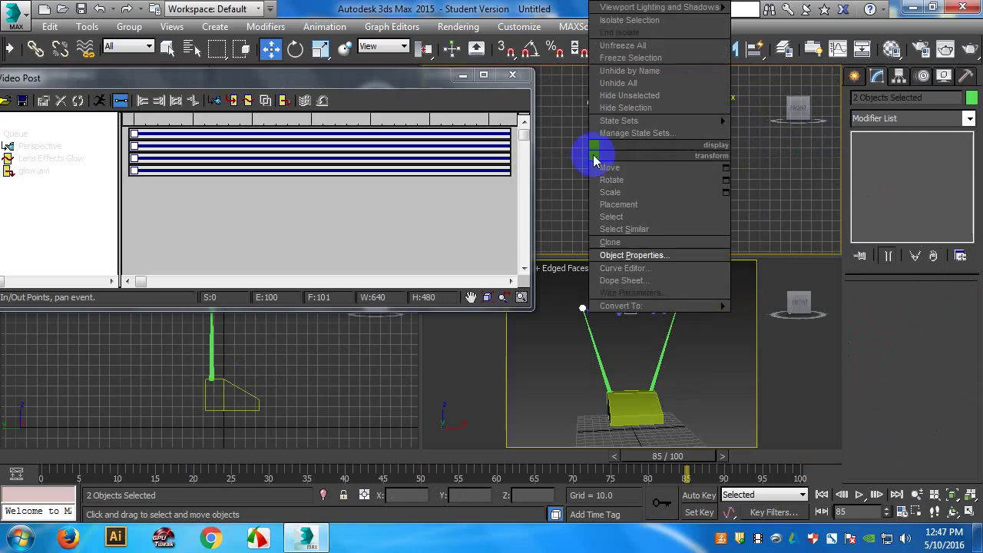
left_click(651, 257)
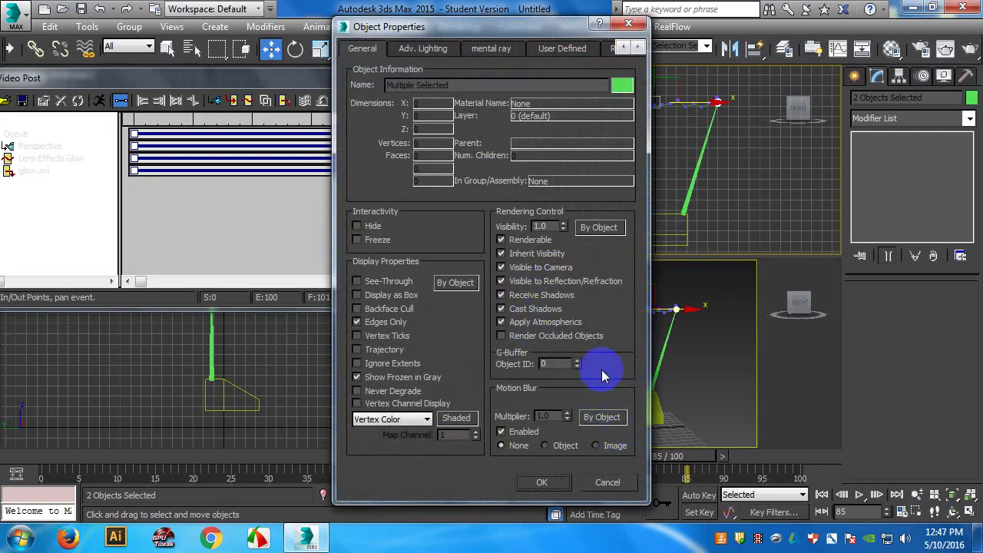
left_click_drag(527, 49, 386, 34)
left_click(627, 146)
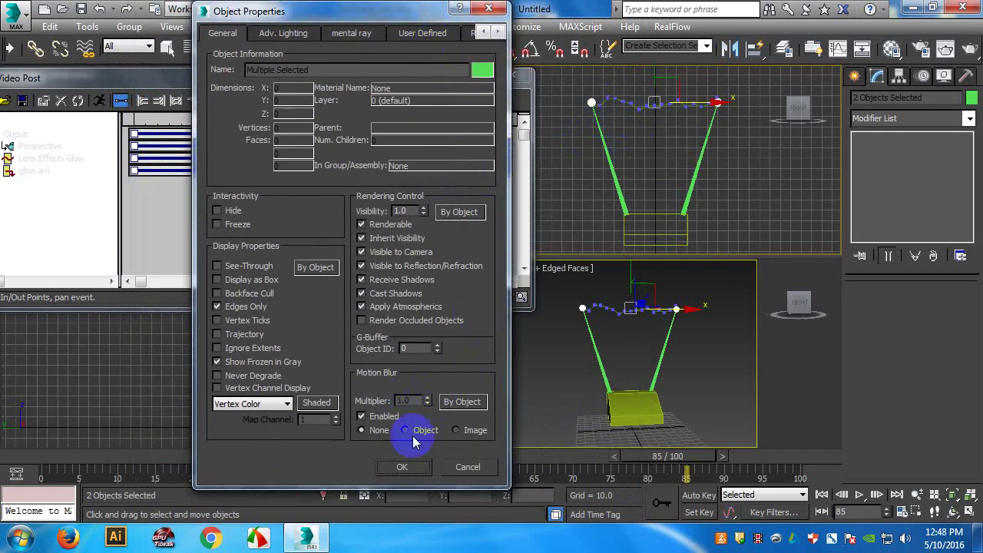
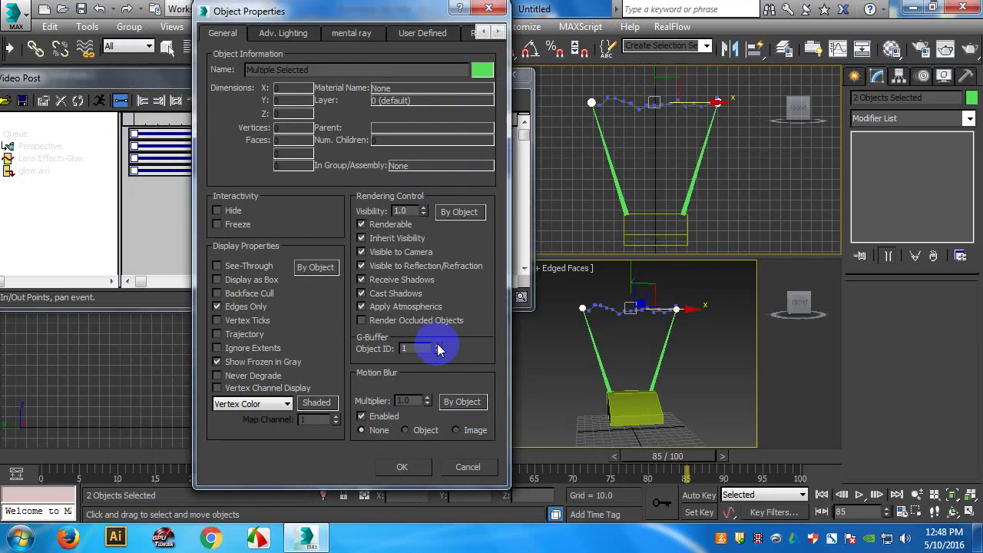
left_click(408, 468)
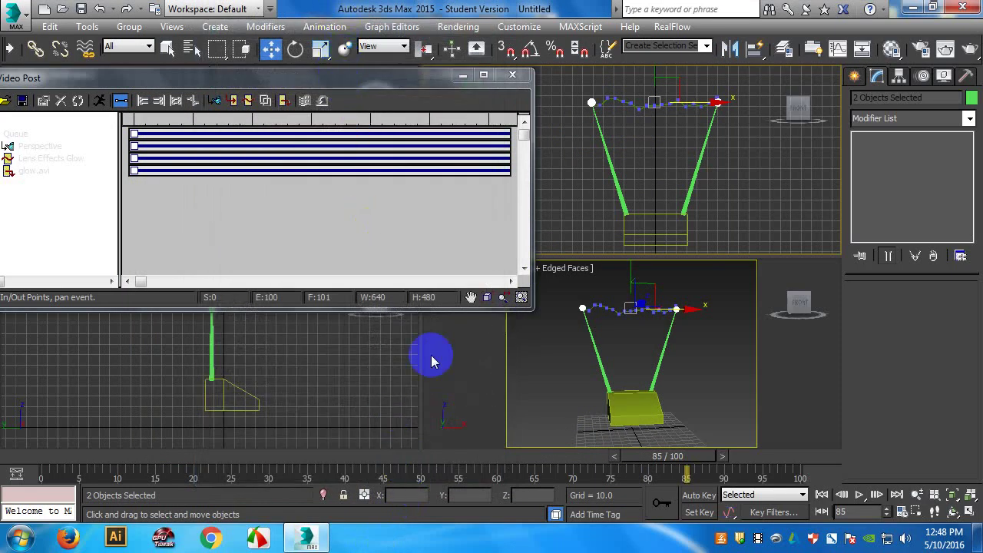
- Return the animation to frame 0 and bring the whole Video Post window into view
left_click_drag(681, 465, 596, 484)
left_click_drag(532, 503, 7, 500)
key("w")
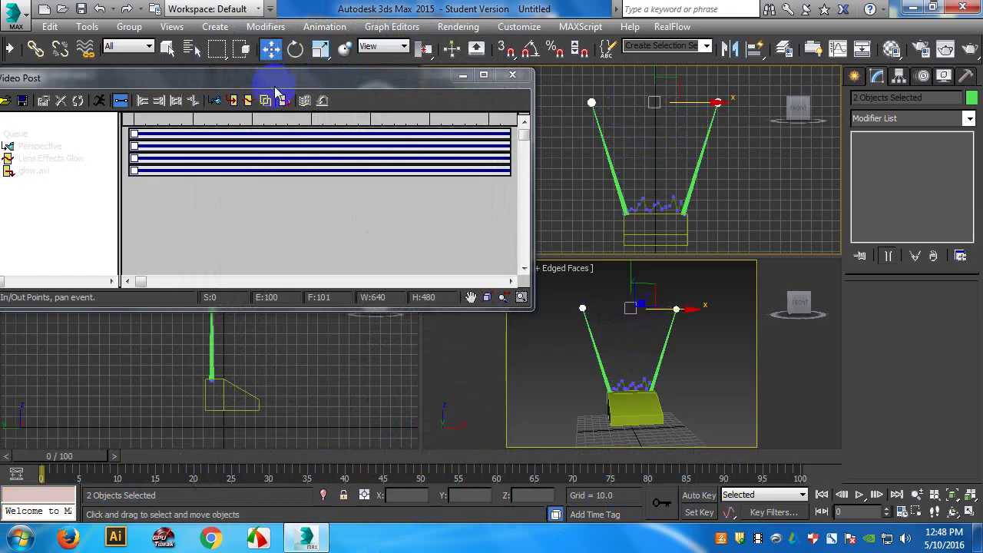
left_click_drag(276, 80, 362, 167)
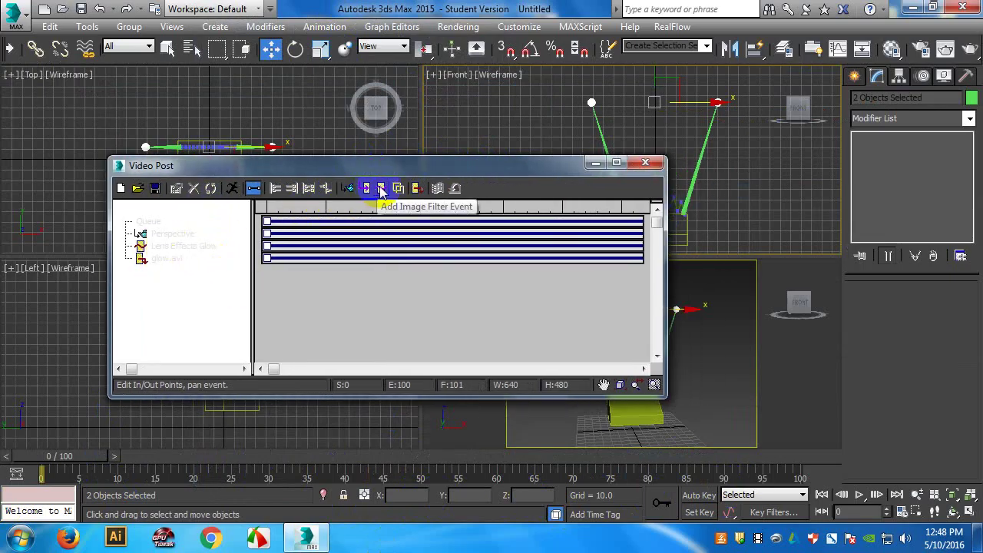
- Add a second Lens Effects Glow filter event to the Video Post queue and place it before the glow.avi output
left_click(383, 192)
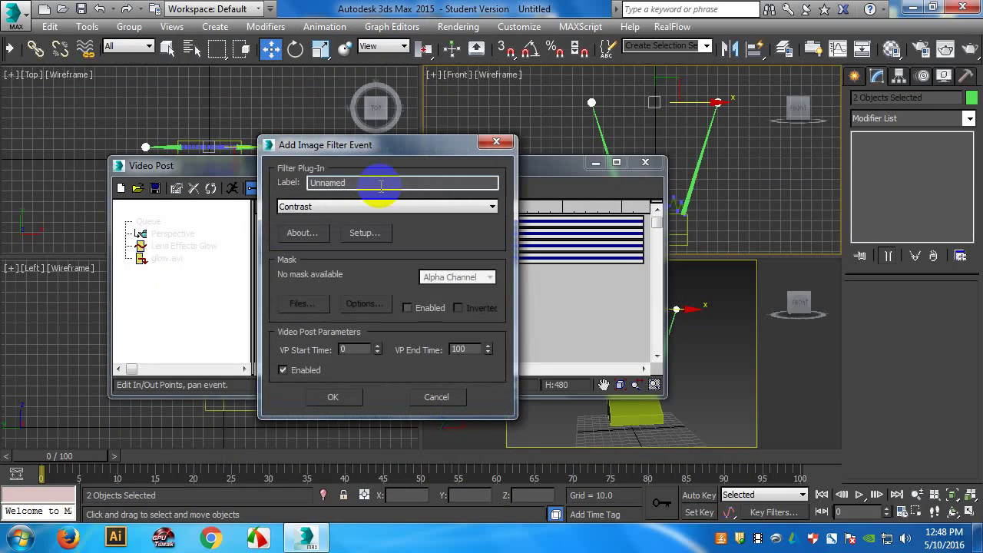
left_click(377, 207)
left_click(359, 270)
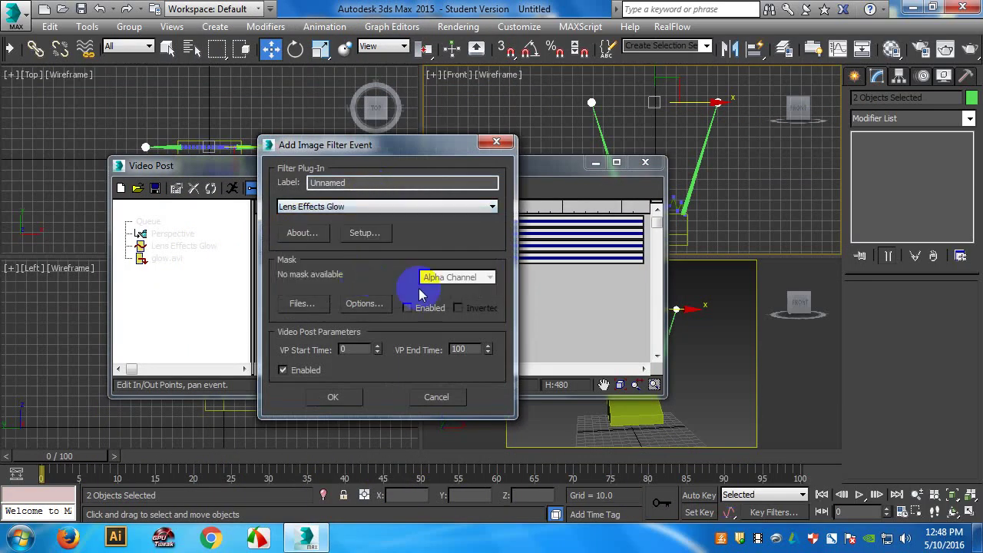
left_click(338, 400)
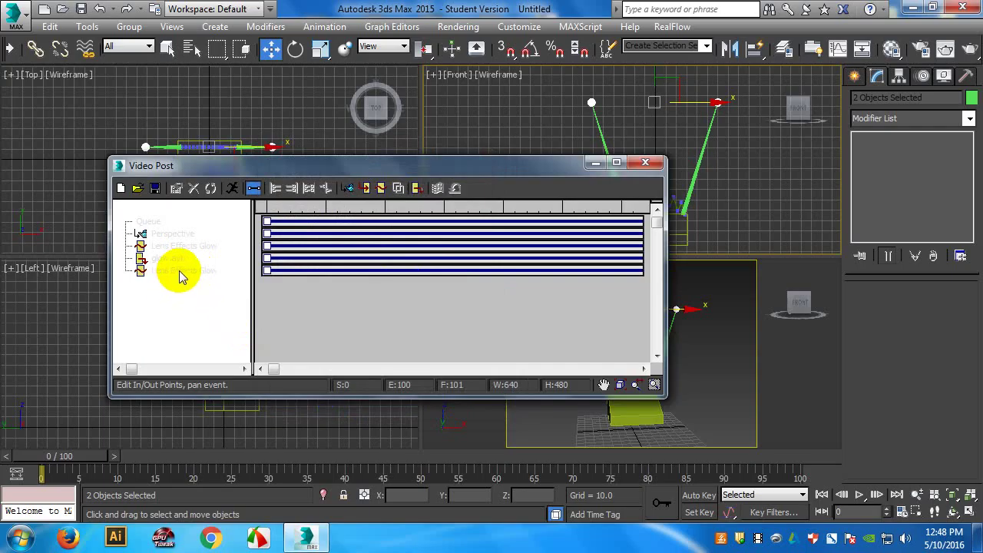
left_click_drag(182, 274, 198, 258)
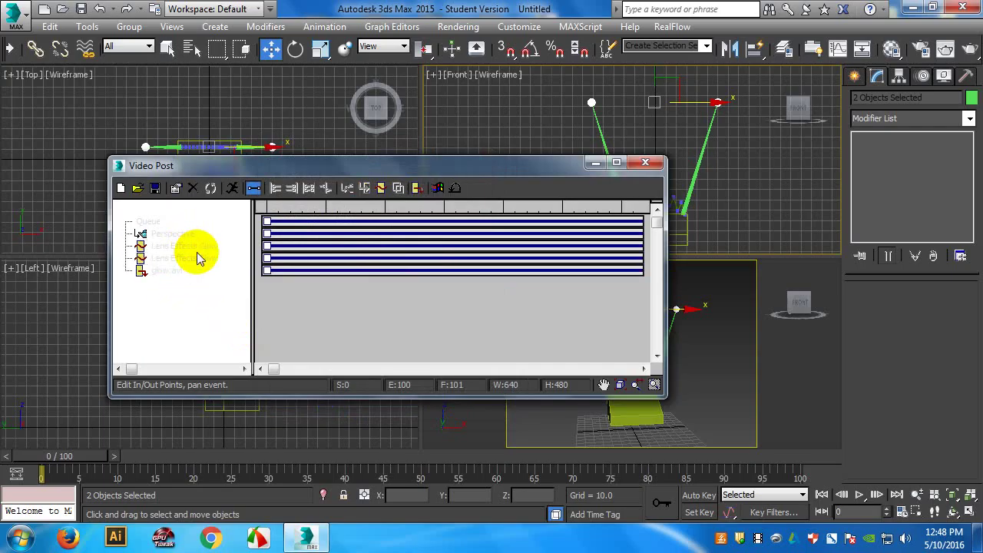
- Label the second Lens Effects Glow event as ball glow
left_click(197, 263)
double_click(190, 262)
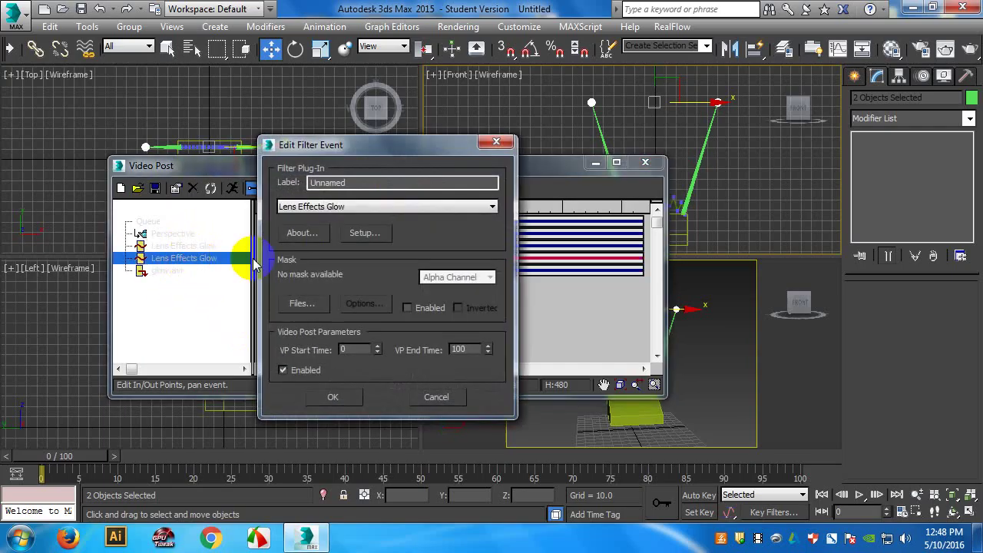
double_click(336, 182)
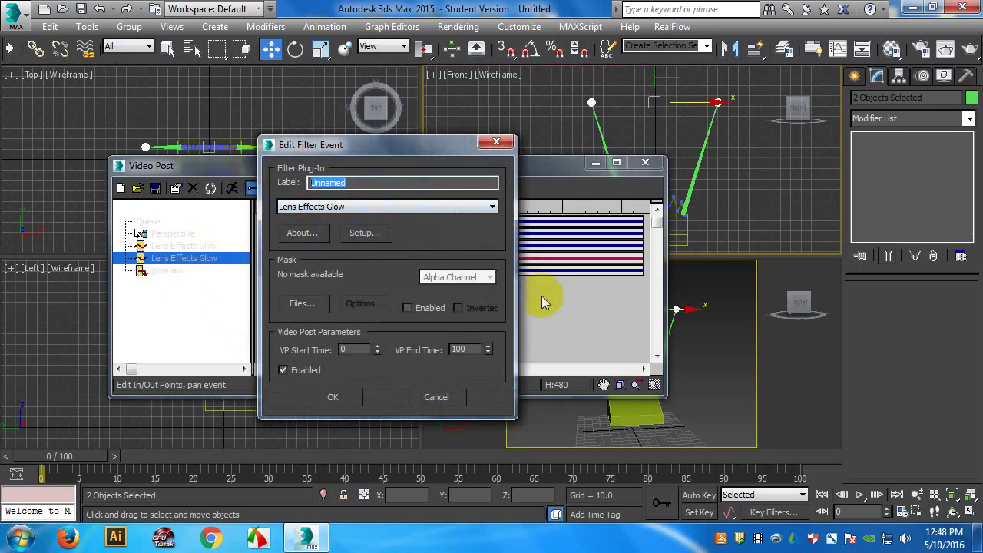
type("ball")
key("Return")
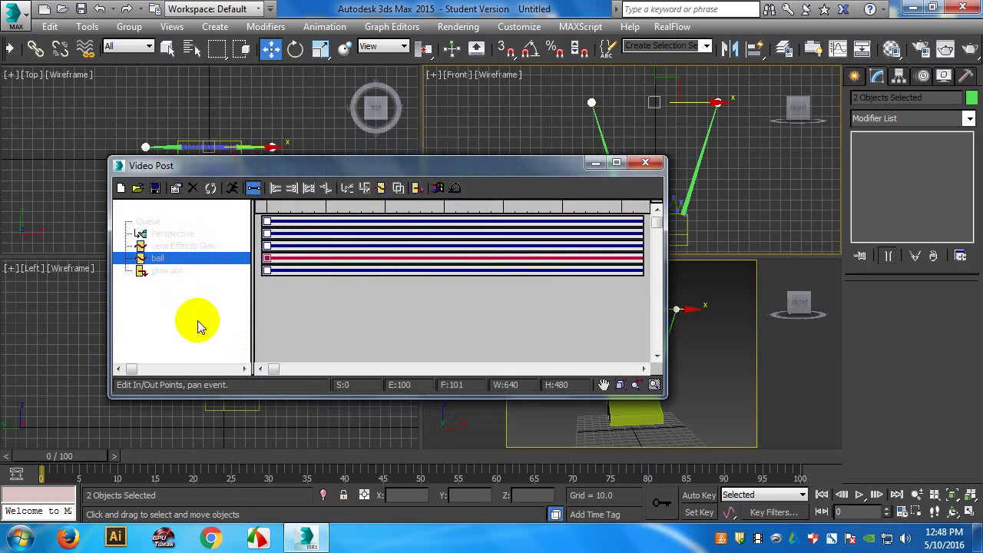
double_click(173, 263)
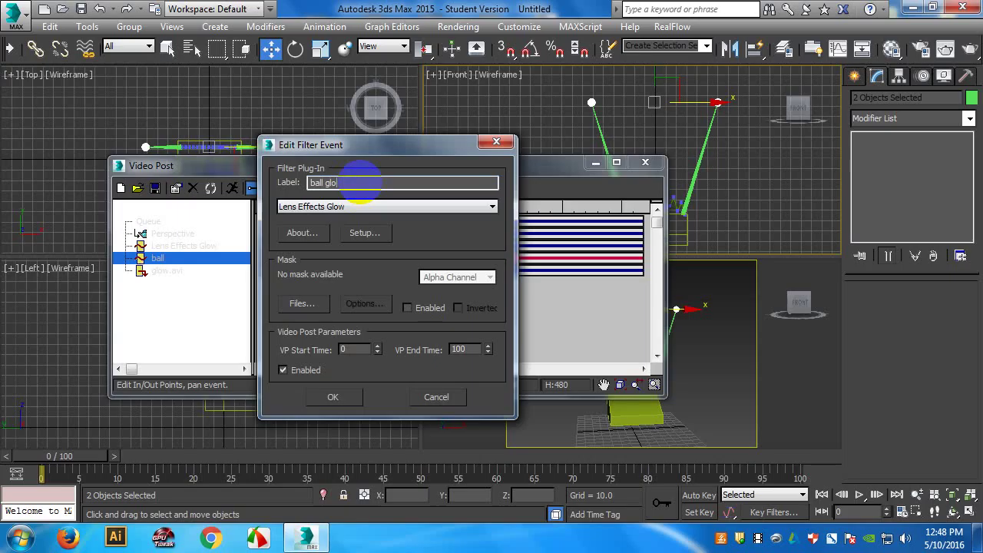
key("Return")
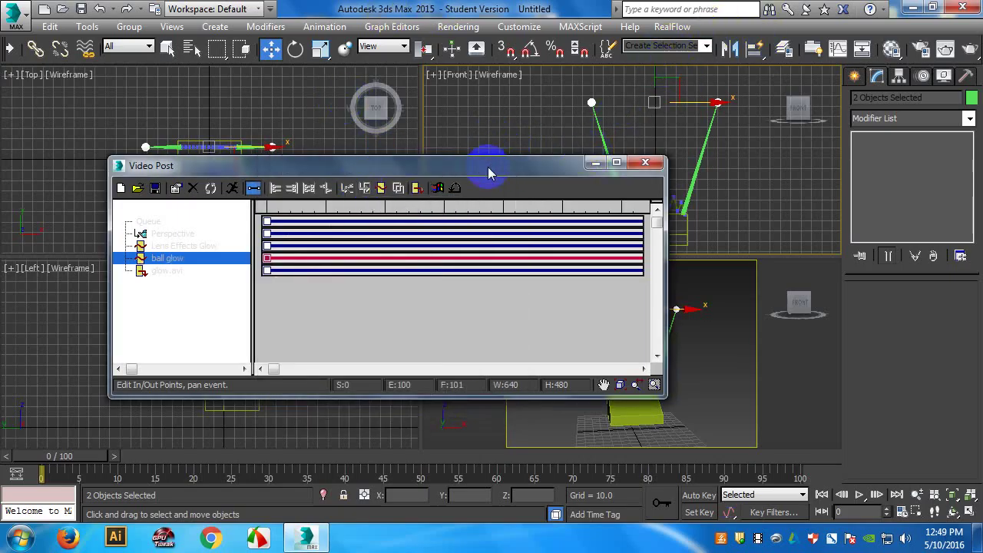
- Set the animation to frame 83 and preview the ball glow event's setup with the Video Post queue
left_click_drag(492, 169, 440, 90)
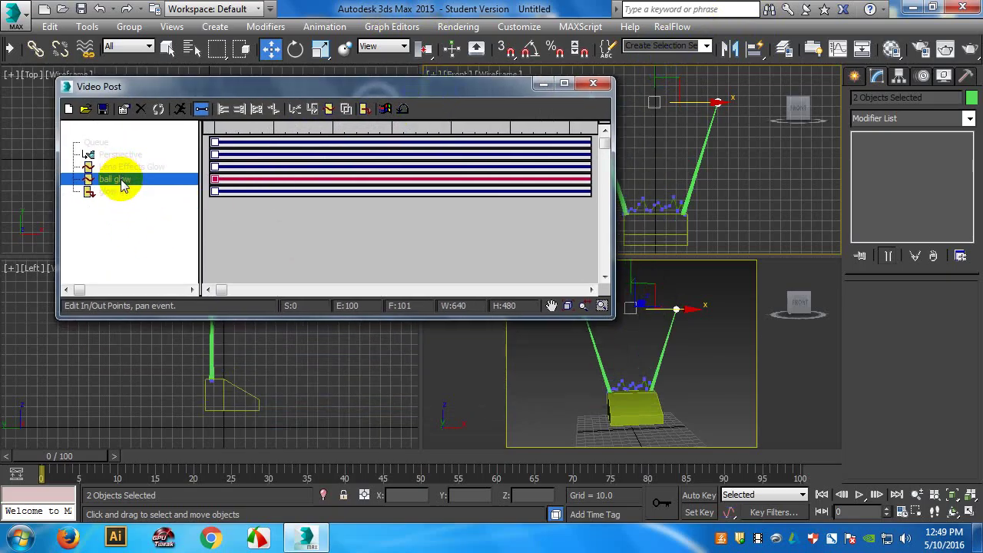
left_click_drag(59, 454, 670, 477)
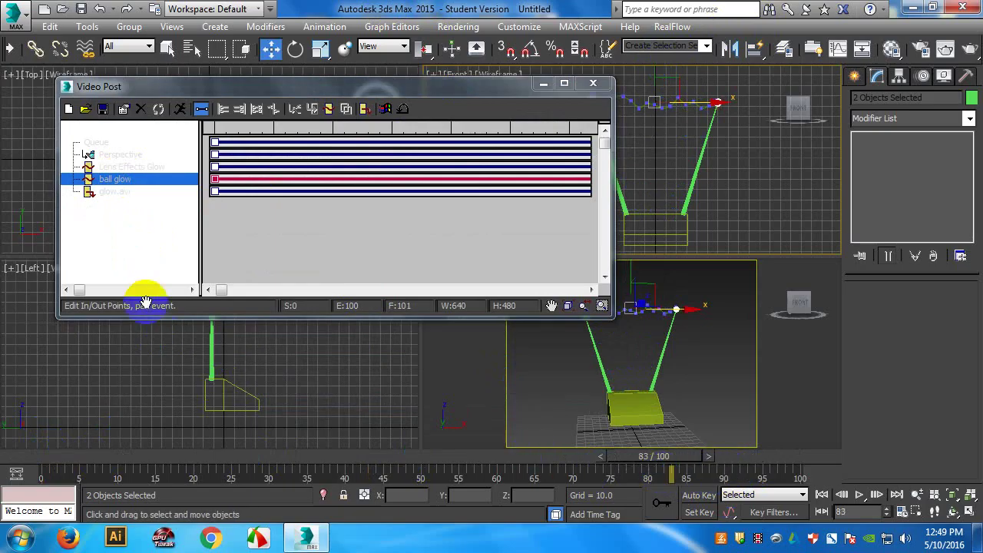
double_click(129, 181)
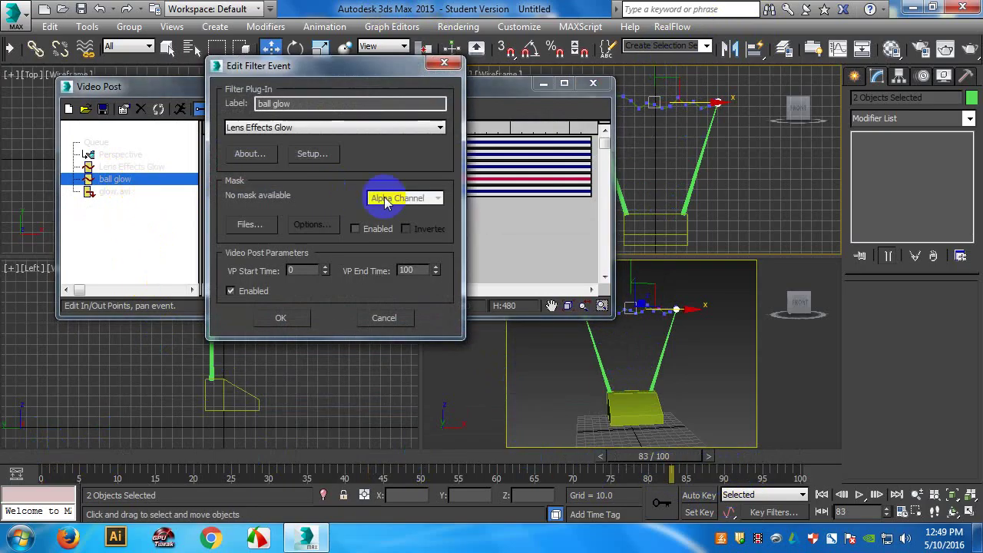
left_click(312, 156)
left_click(390, 251)
left_click(589, 252)
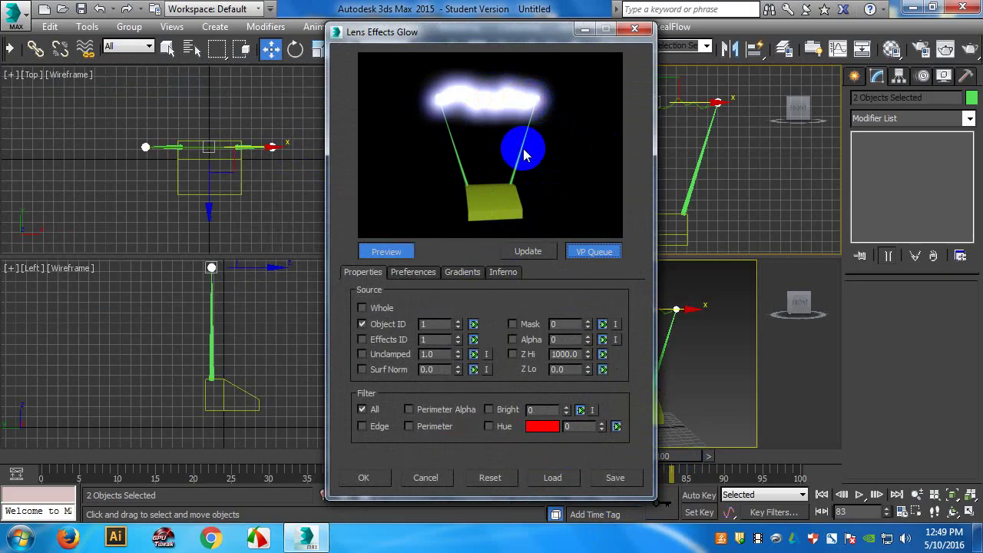
left_click_drag(539, 37, 399, 36)
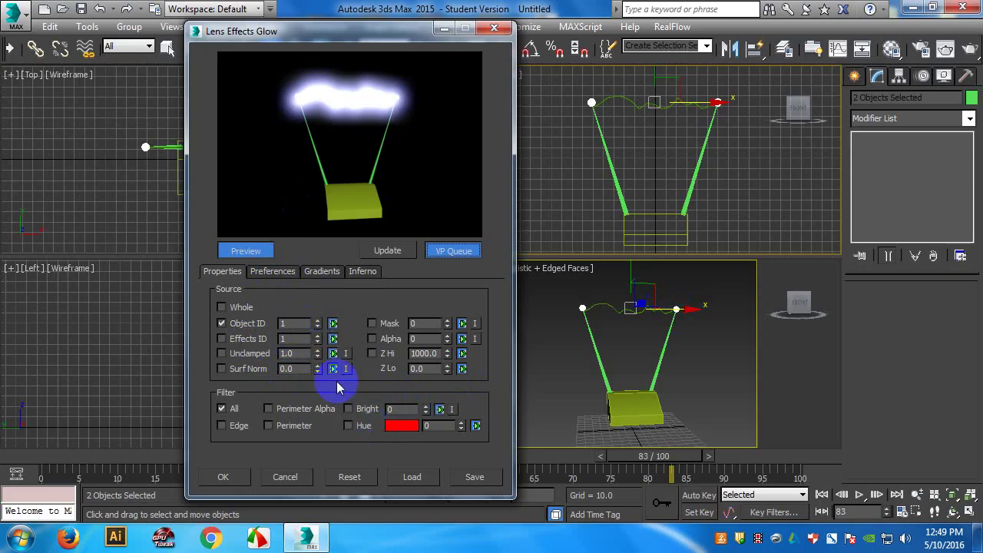
- Try the User and Pixel colour modes for the ball glow, then choose Gradient
left_click(273, 271)
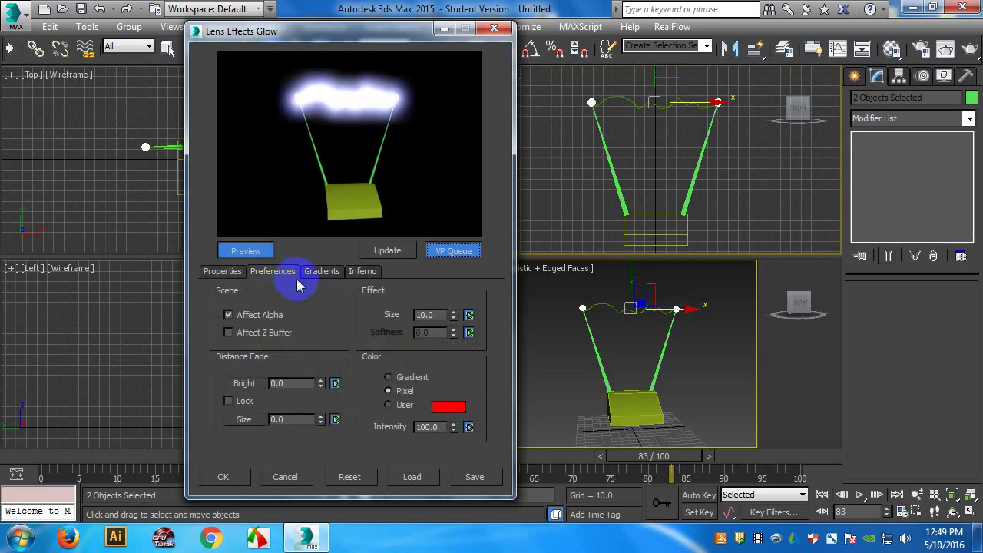
left_click(397, 411)
left_click(391, 391)
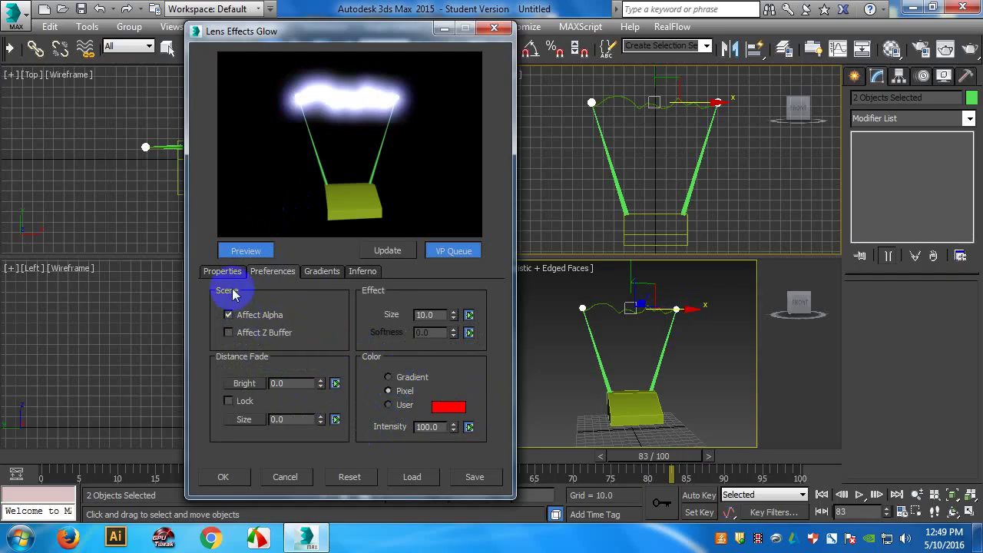
left_click(390, 377)
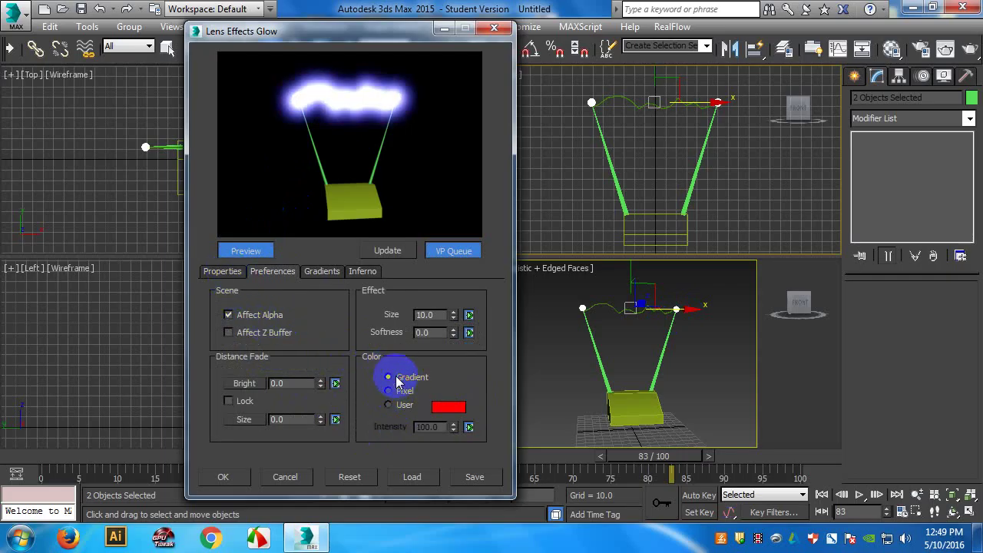
- Compare source object IDs 1 and 2 in the ball glow preview and keep the object ID at 2
left_click(227, 271)
left_click(318, 320)
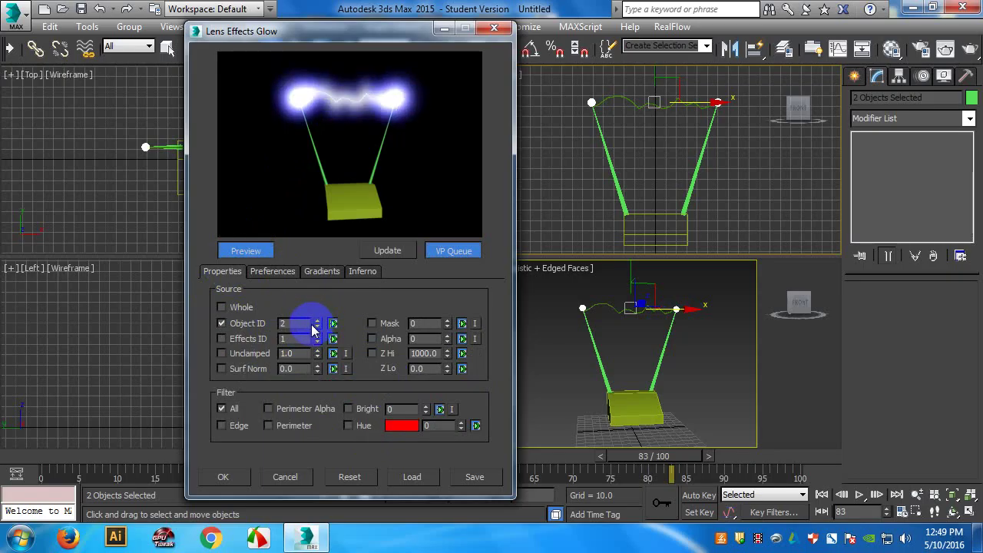
left_click(318, 327)
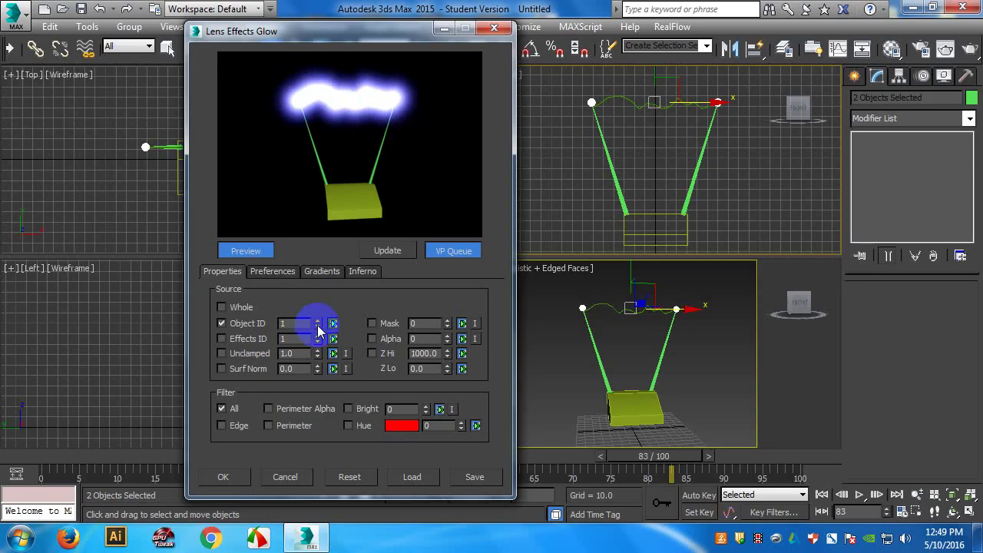
left_click(318, 320)
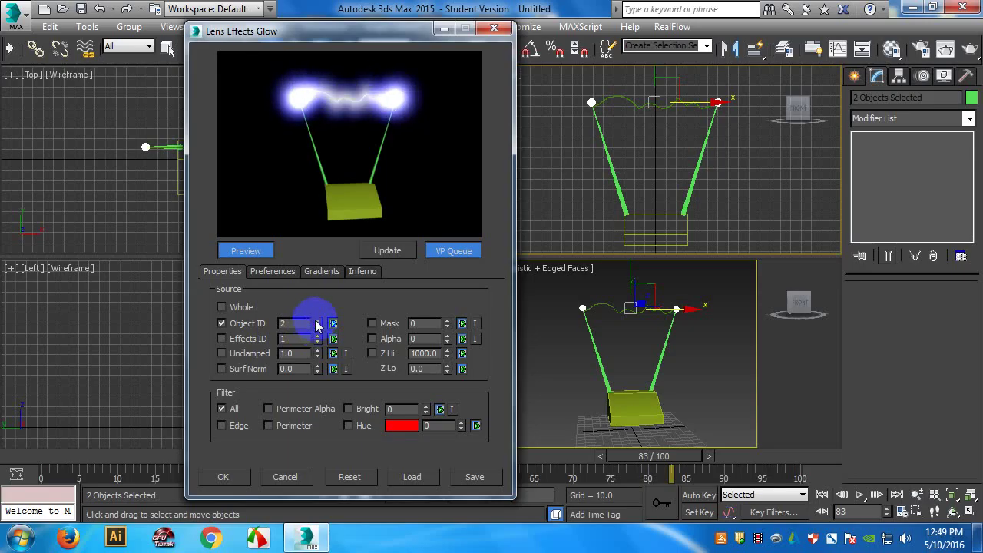
left_click(318, 327)
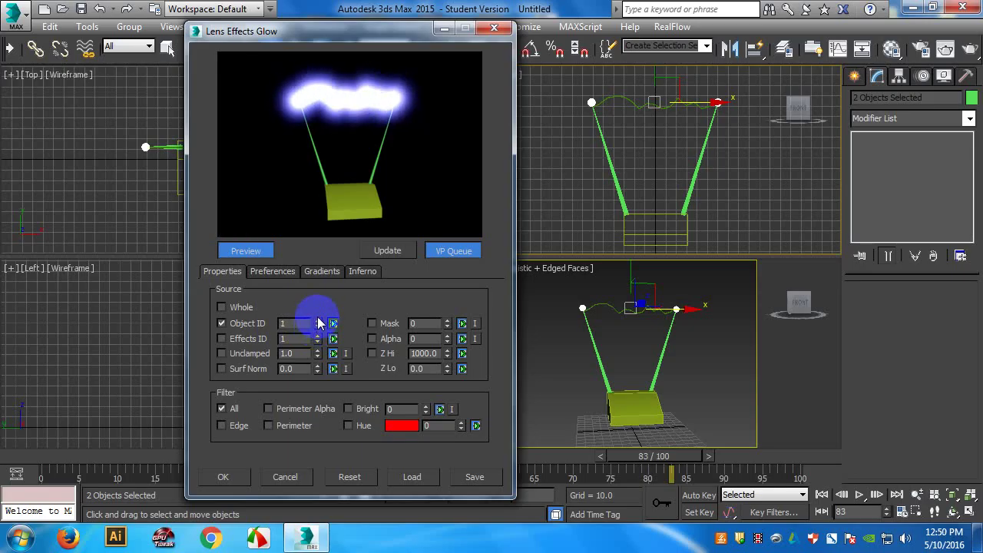
left_click(318, 321)
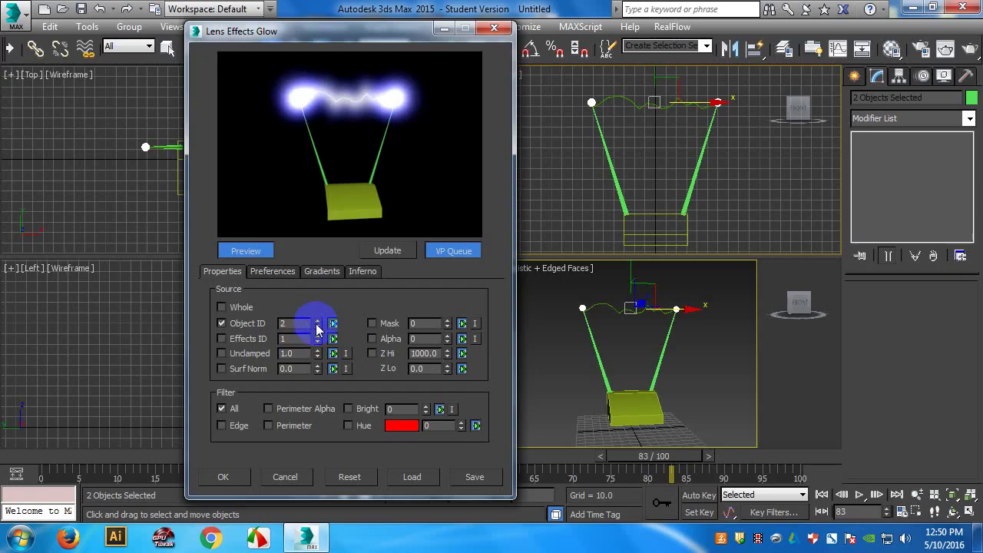
- Set the animation to frame 85 and turn on Auto Key
left_click_drag(666, 456, 441, 459)
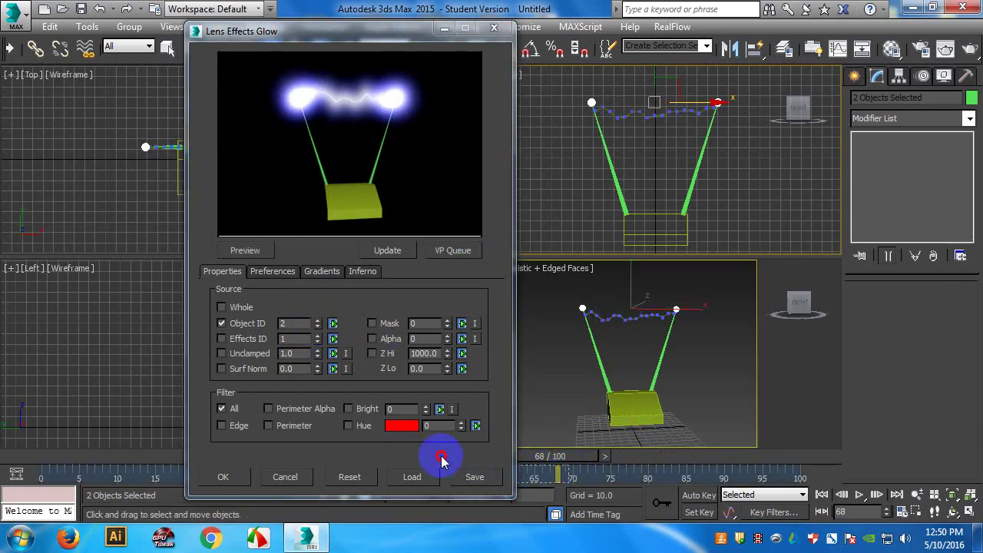
mouse_move(668, 451)
left_mouse_down()
mouse_move(621, 466)
mouse_move(681, 461)
left_mouse_up()
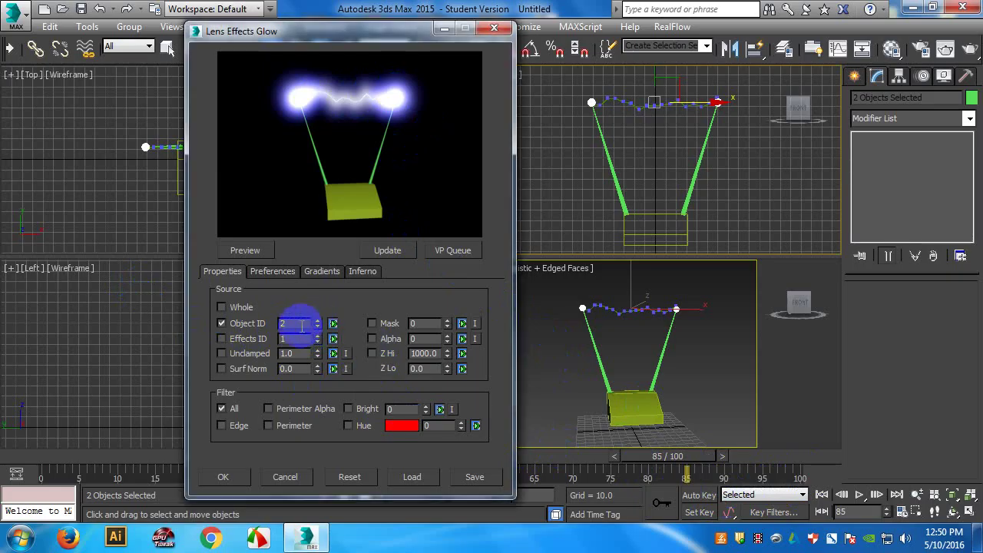
left_click(699, 495)
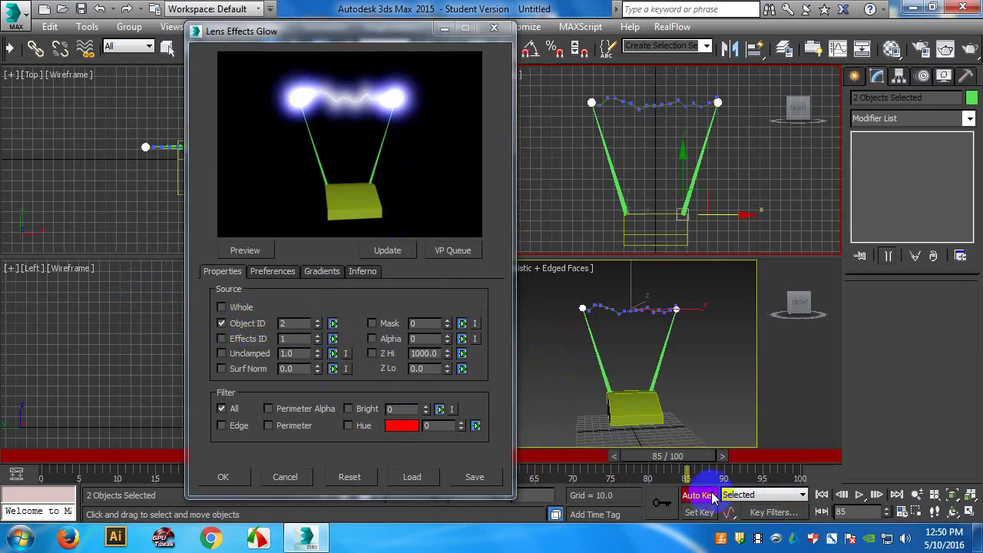
- Key the ball glow's source object ID to 1 at frame 84 and 2 at frame 85, and check both frames
left_click(619, 457)
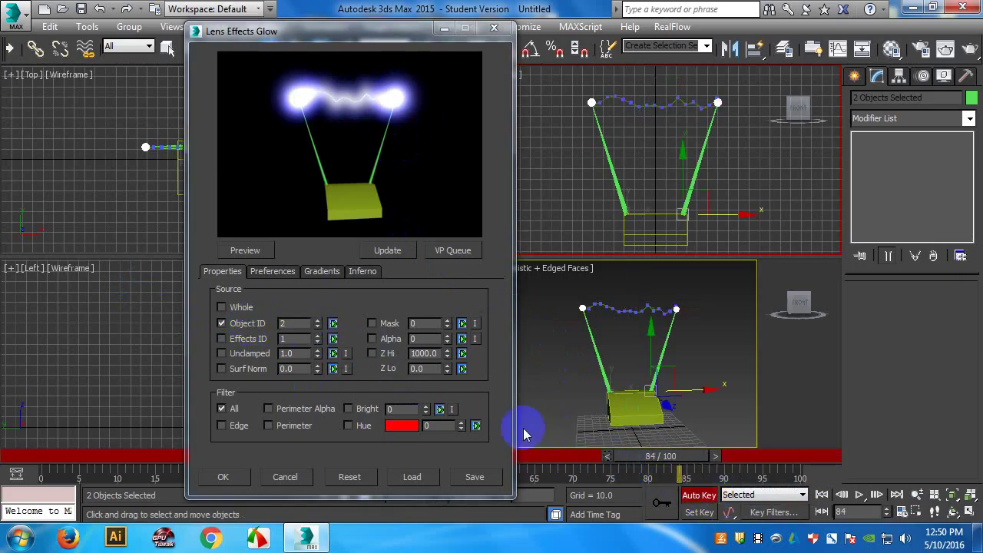
left_click(316, 327)
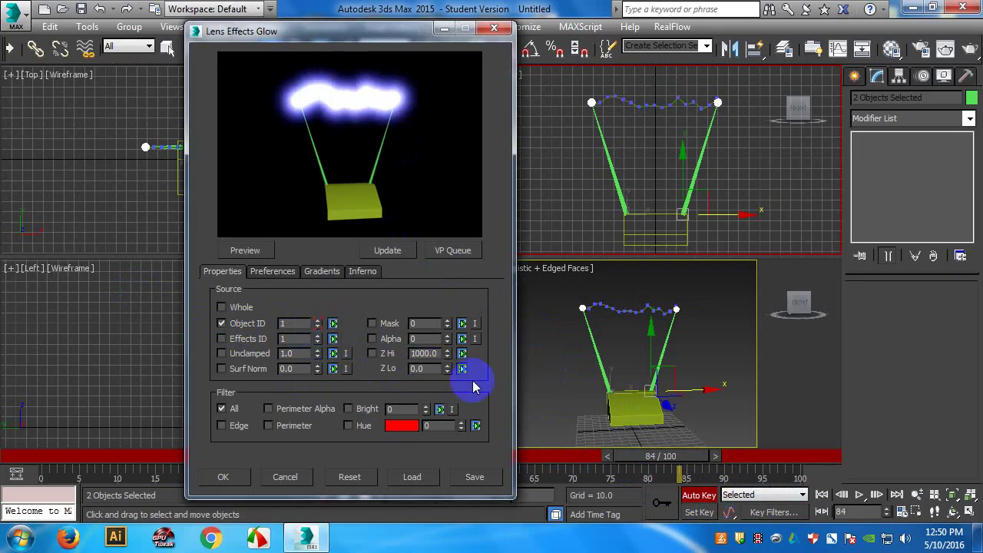
left_click(718, 457)
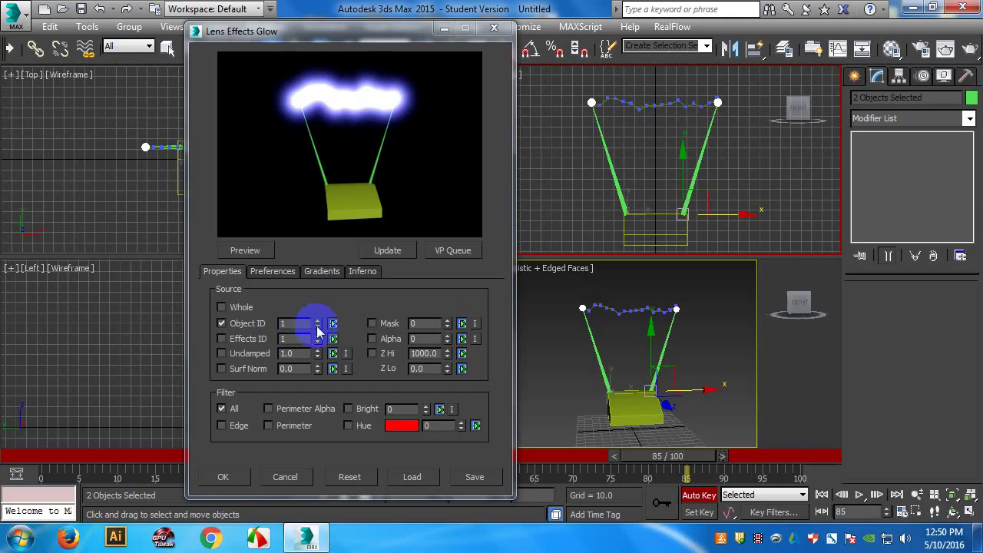
left_click(609, 456)
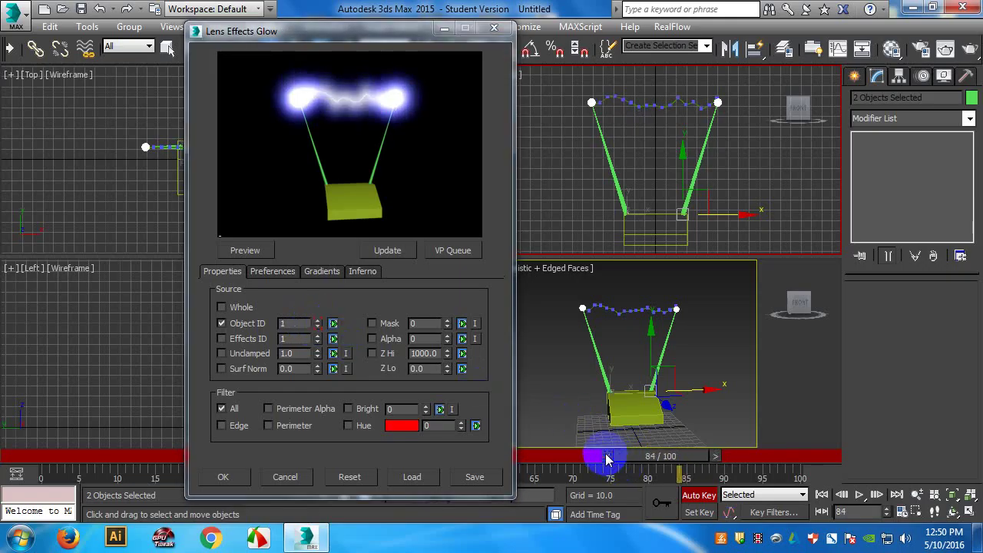
left_click(714, 458)
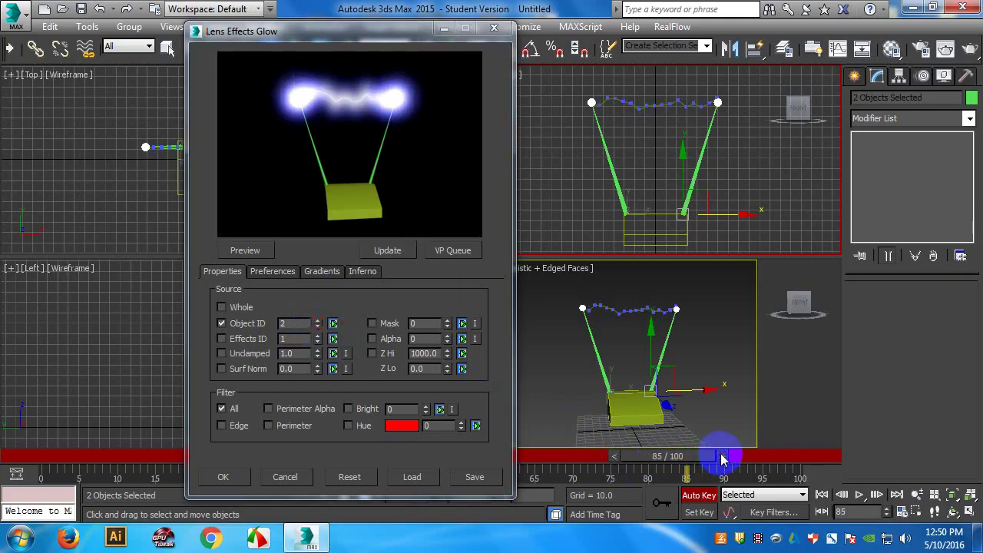
- Move the animation back through frame 67 to frame 45 and update the ball glow preview
left_click_drag(720, 459, 561, 470)
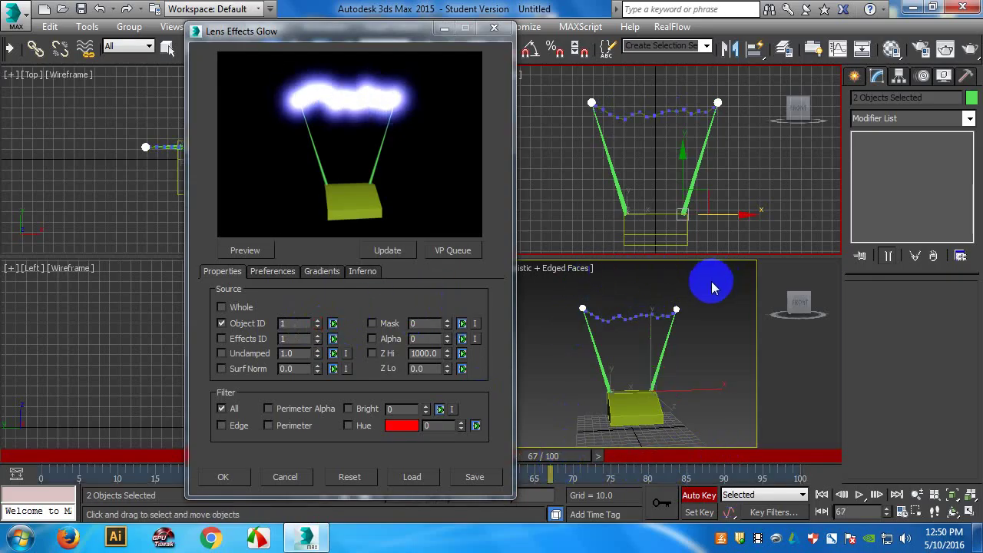
left_click_drag(558, 458, 384, 464)
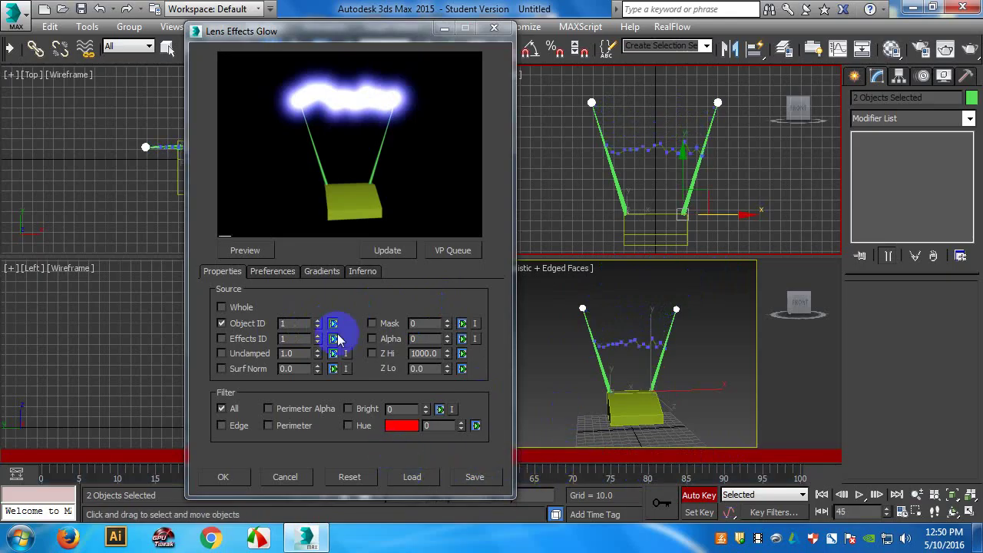
left_click(391, 251)
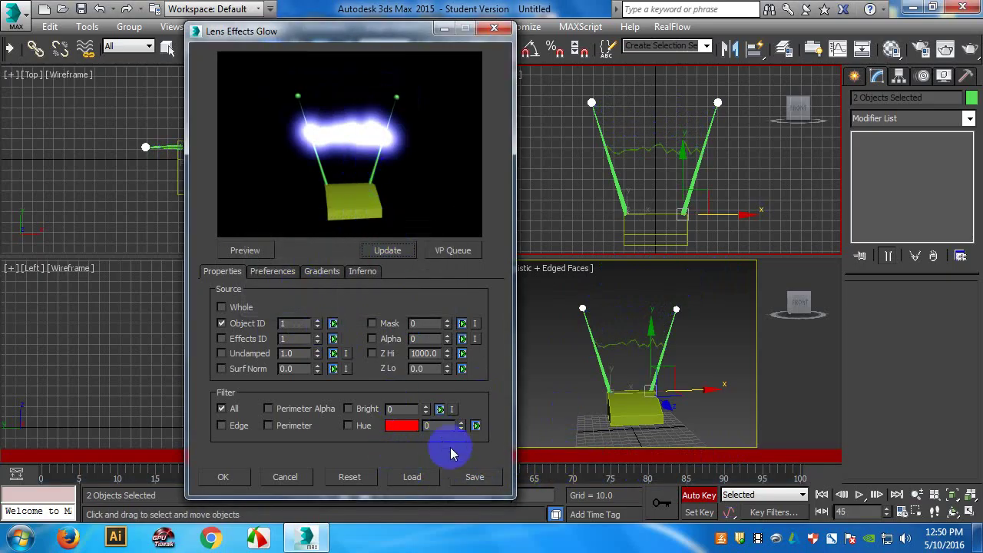
- With Auto Key off, try a ball glow effect size of 5, set it to 2, and accept the glow setup
left_click(273, 271)
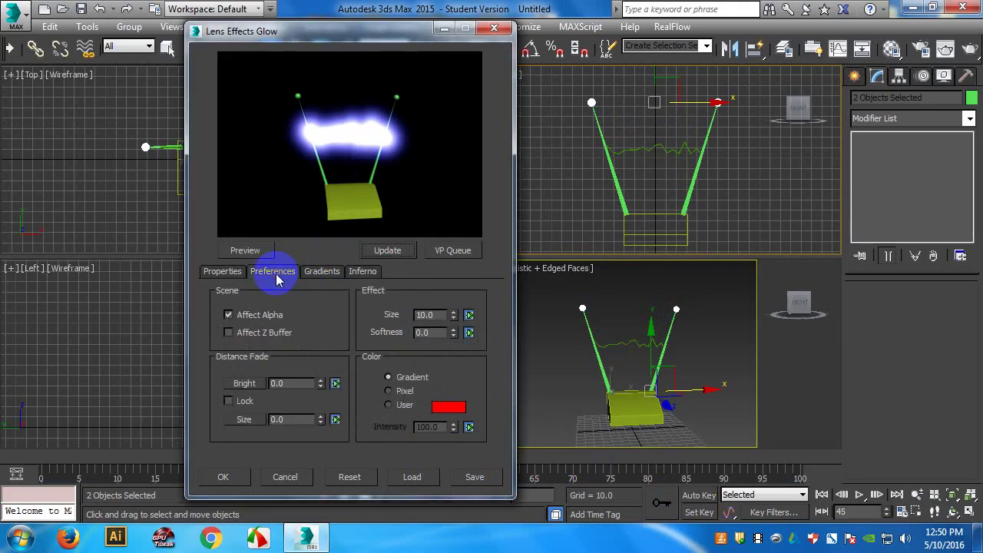
double_click(430, 316)
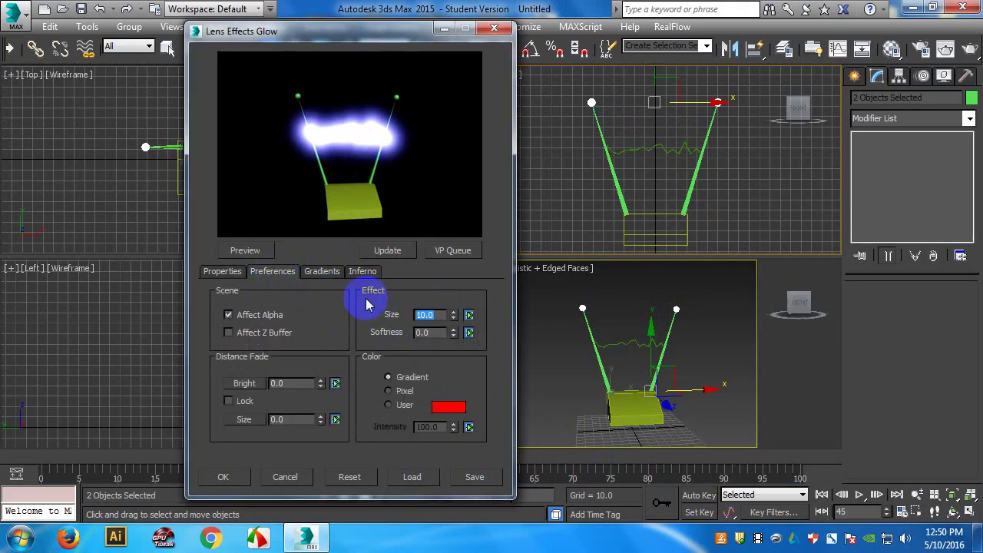
key("Return")
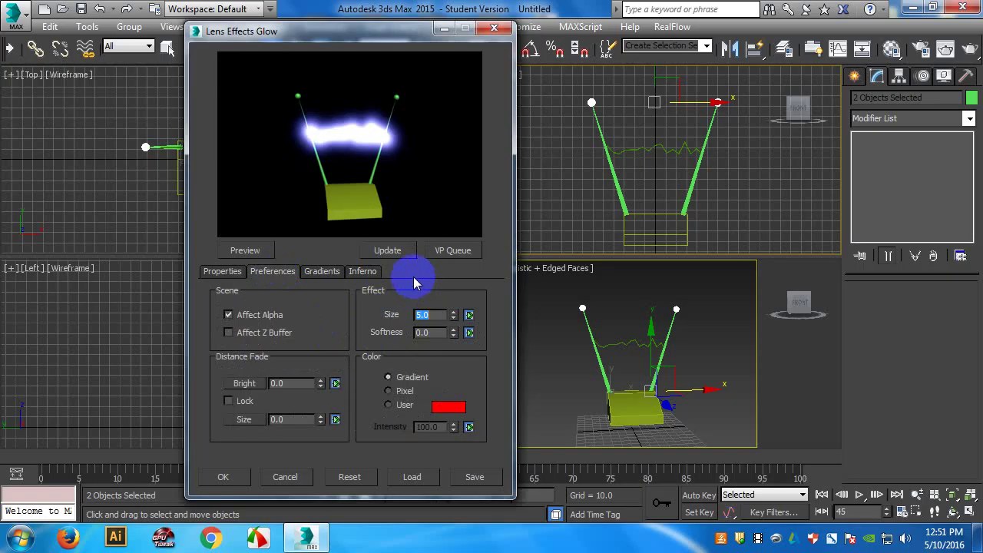
type("2")
key("Return")
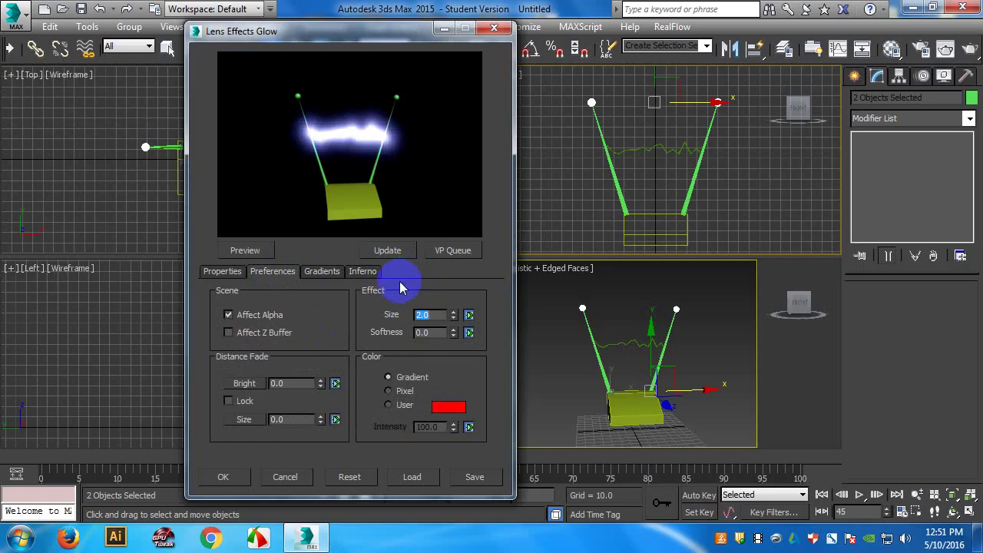
left_click(318, 273)
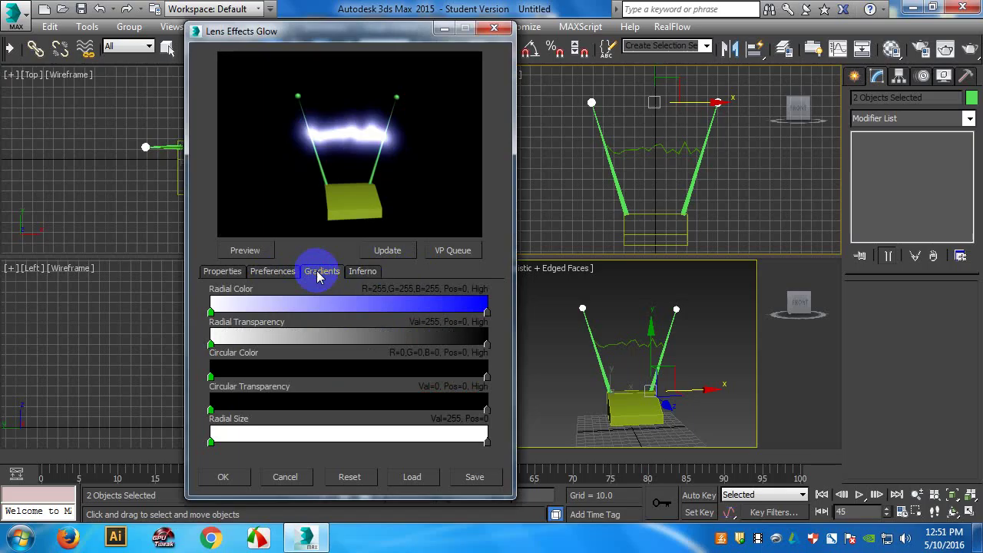
left_click(269, 273)
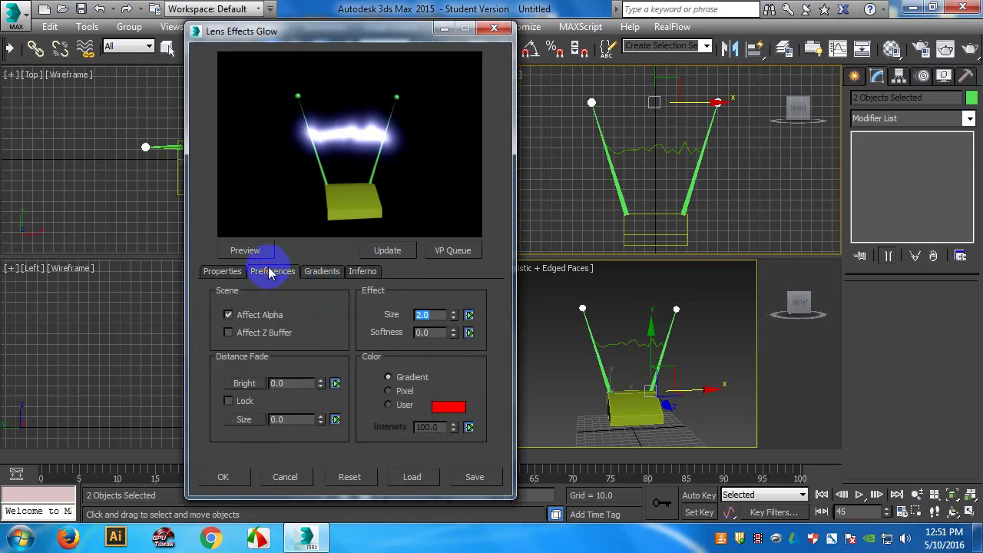
left_click(222, 271)
left_click(223, 476)
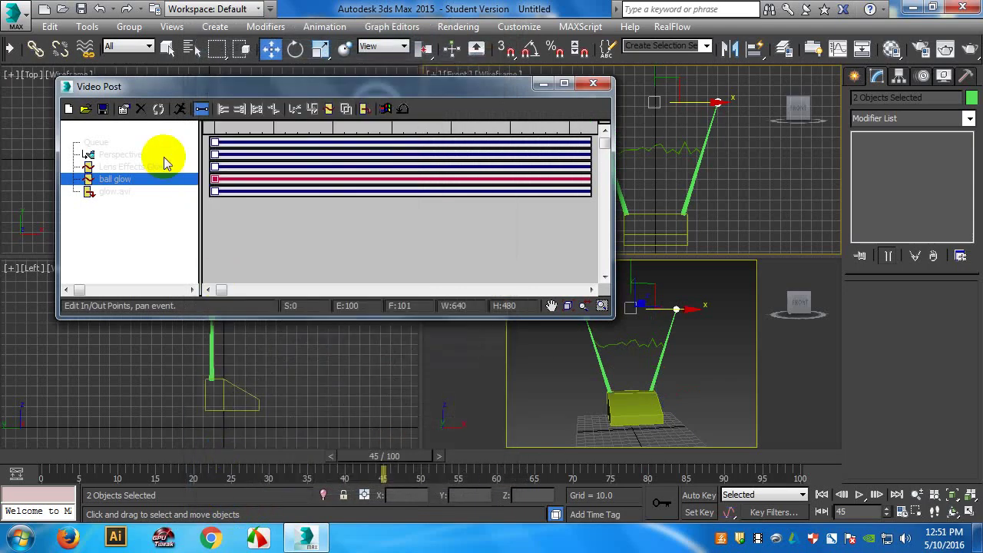
- Select all events in the Video Post queue and render frames 0 to 100 at 640x480
left_click(110, 215)
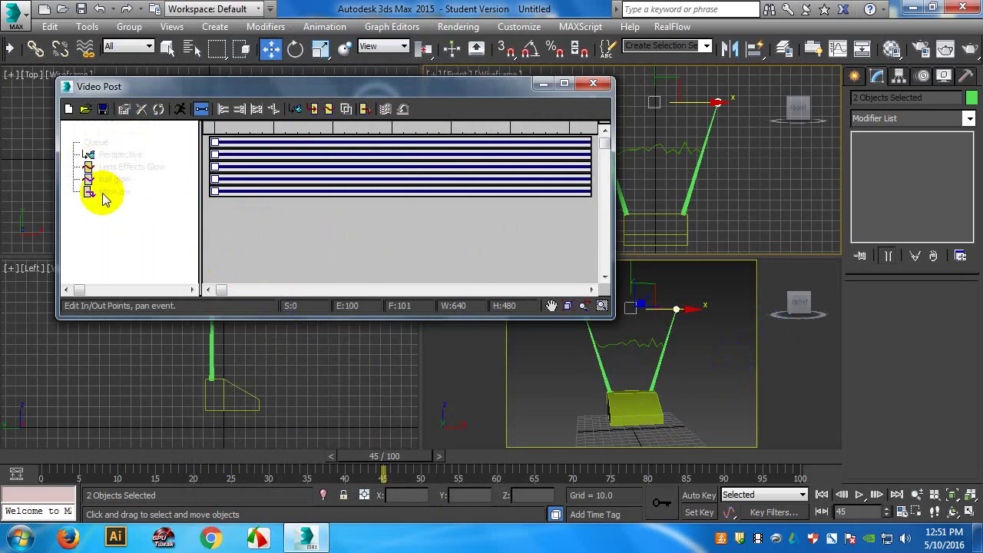
left_click(99, 143)
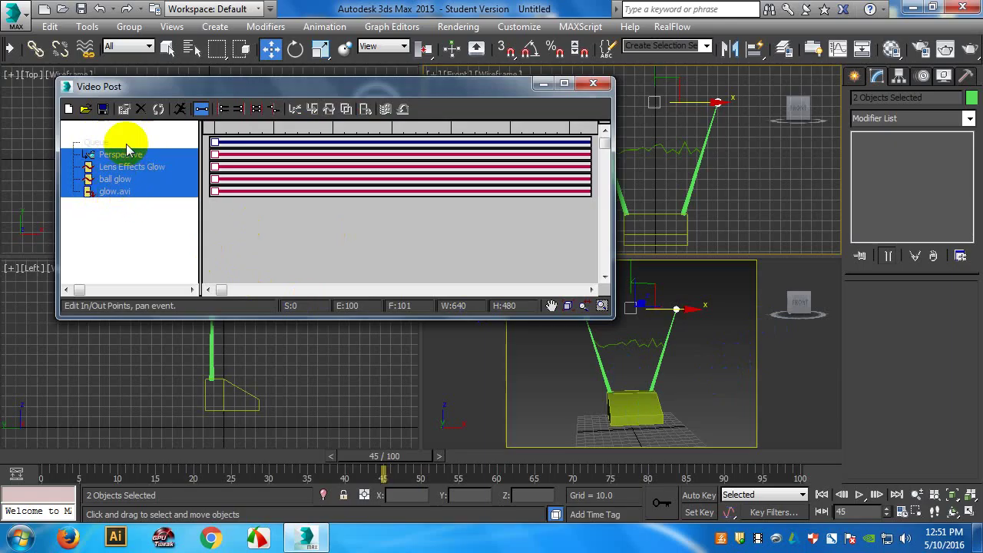
left_click(182, 110)
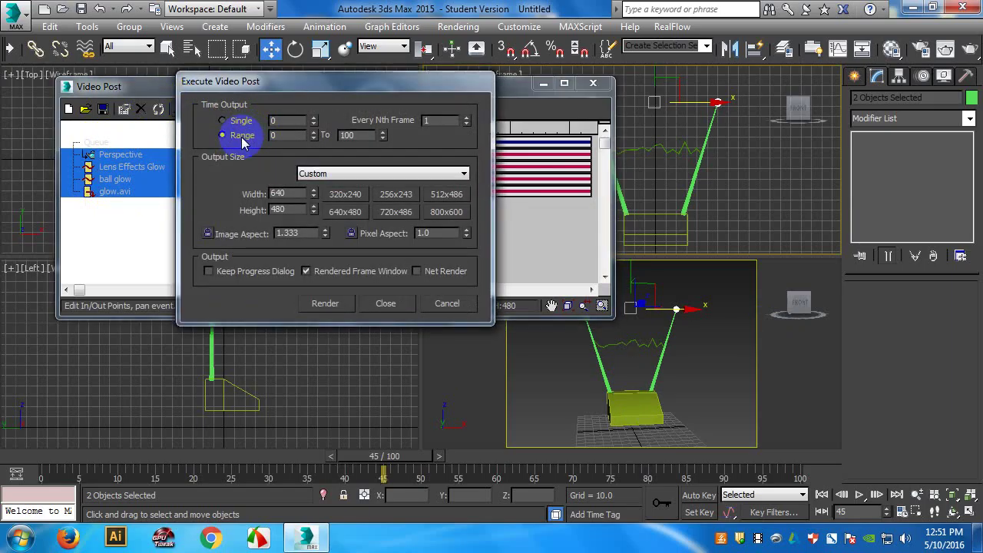
double_click(348, 139)
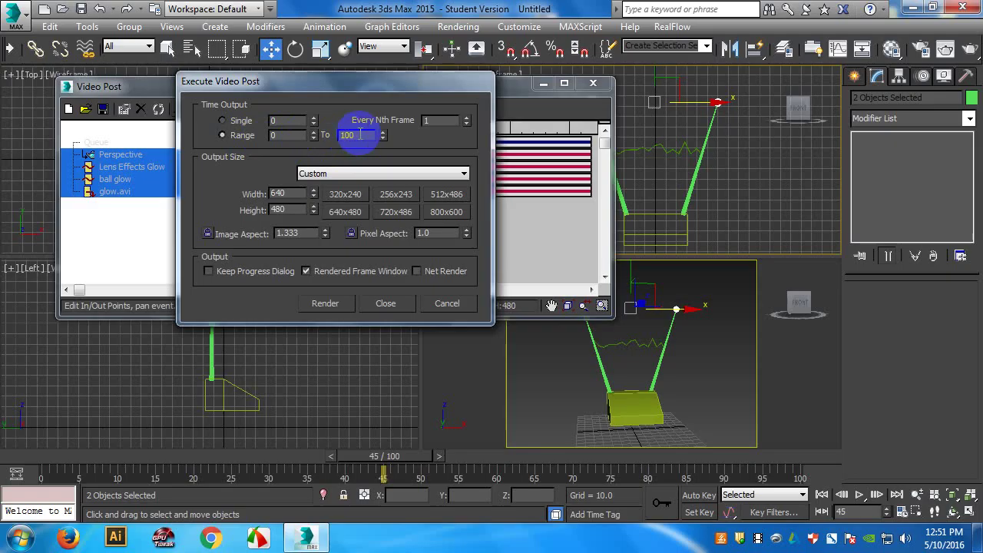
left_click(327, 304)
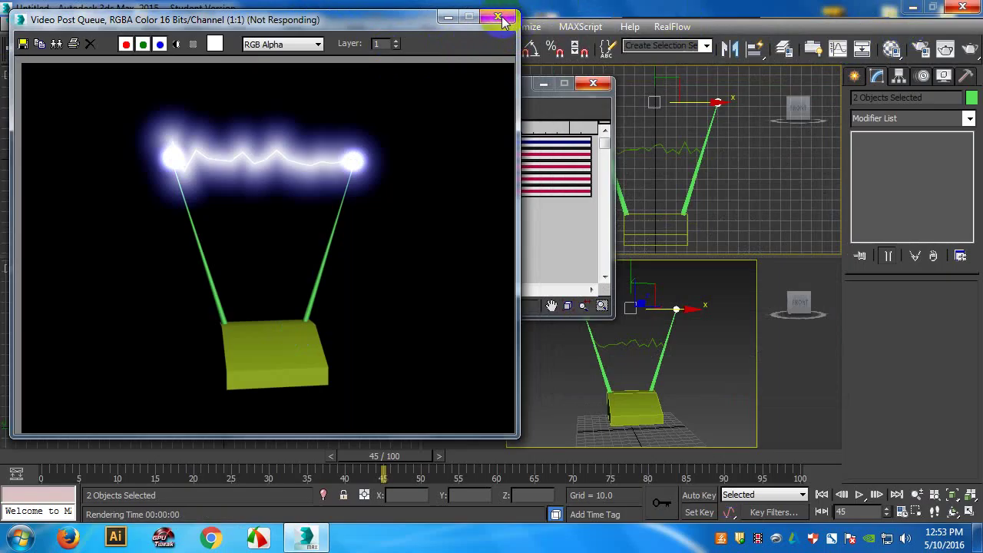
- Close the unresponsive Video Post render window and force 3ds Max to quit
left_click(652, 149)
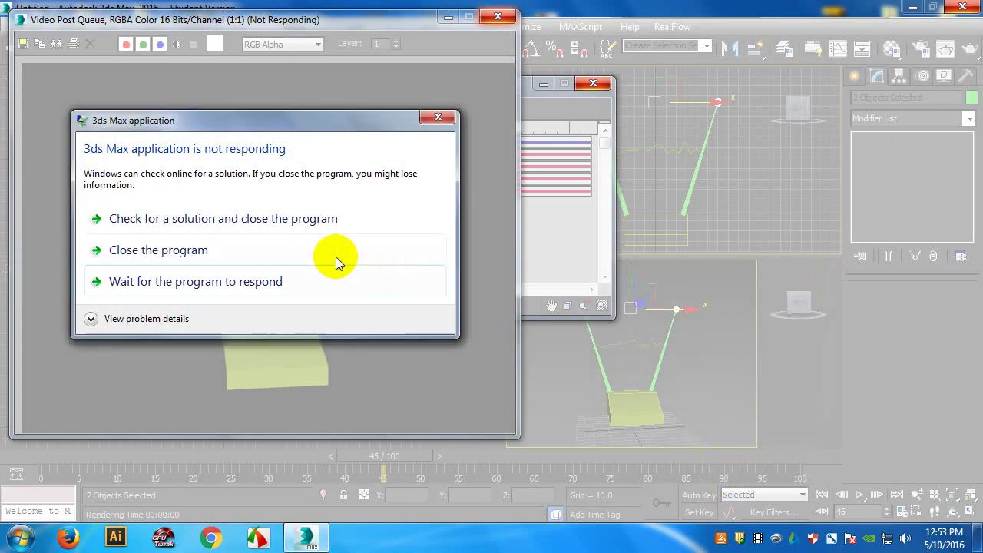
left_click(178, 254)
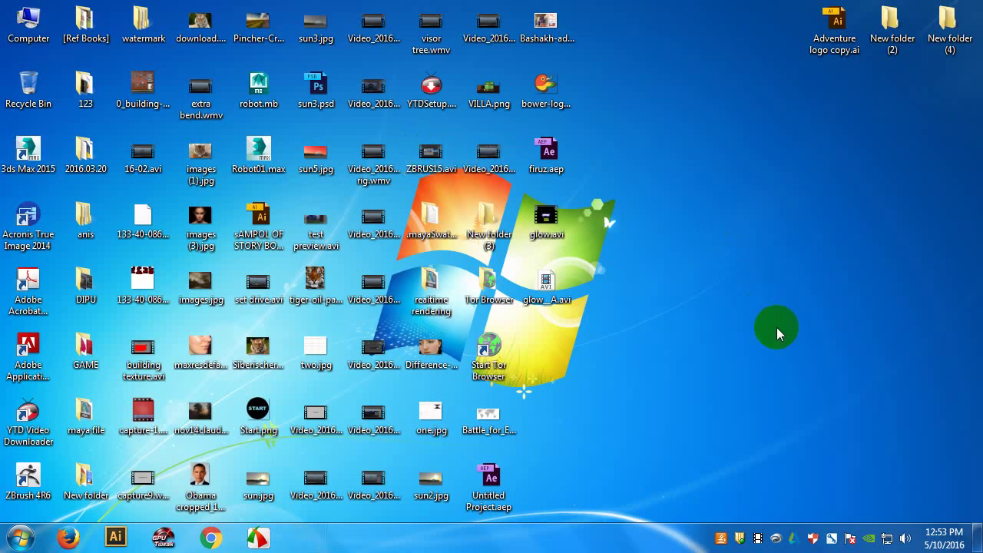
- Try twice to play glow__A.avi from the desktop in Windows Media Player
double_click(547, 290)
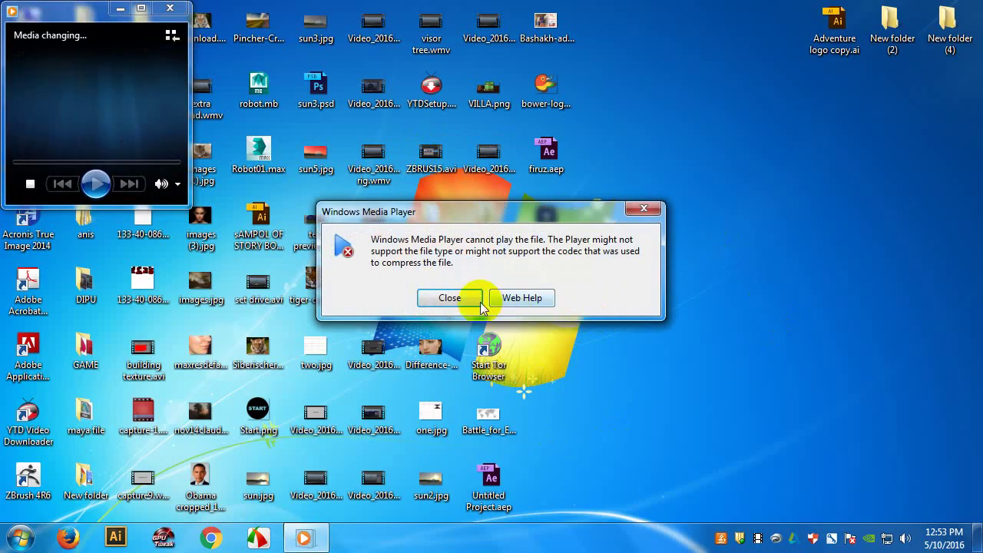
left_click(460, 299)
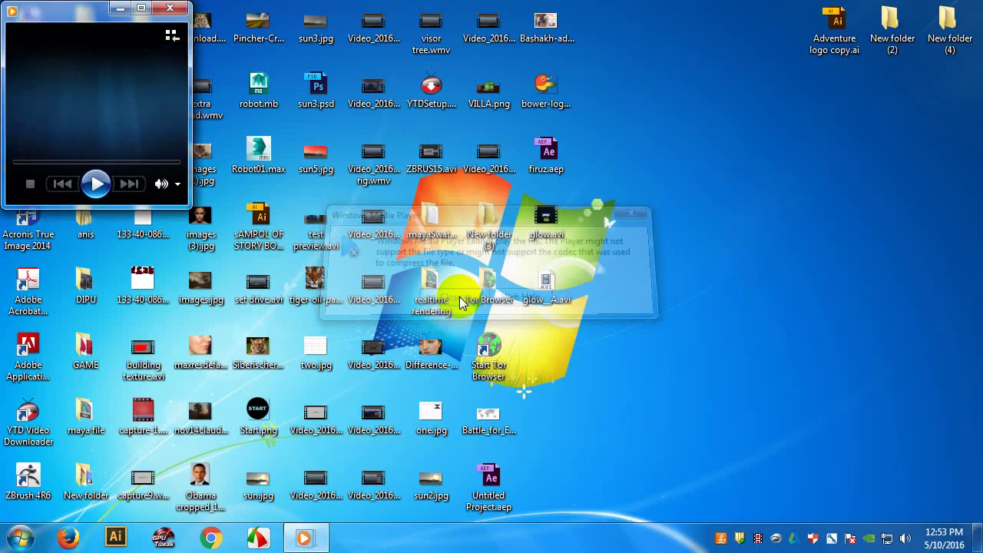
left_click(168, 8)
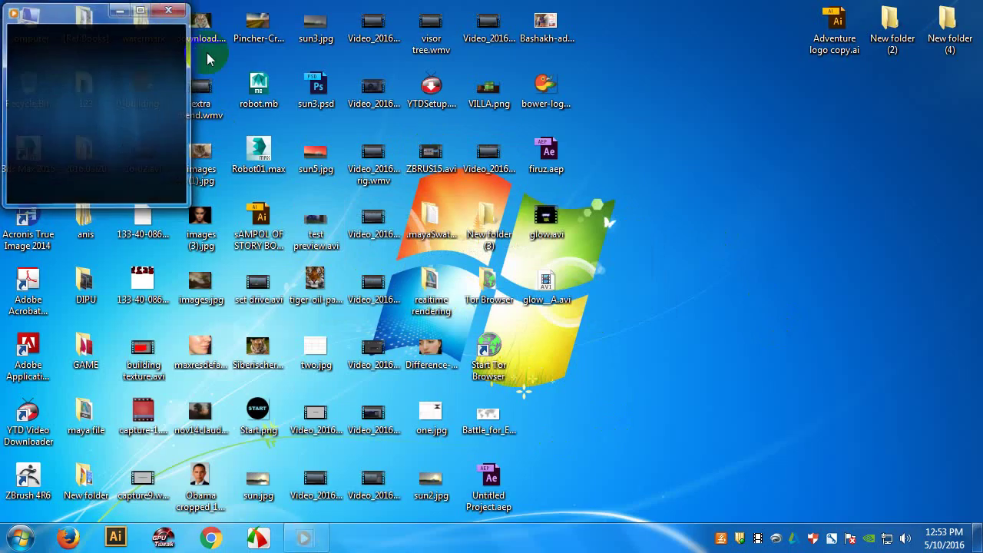
double_click(560, 301)
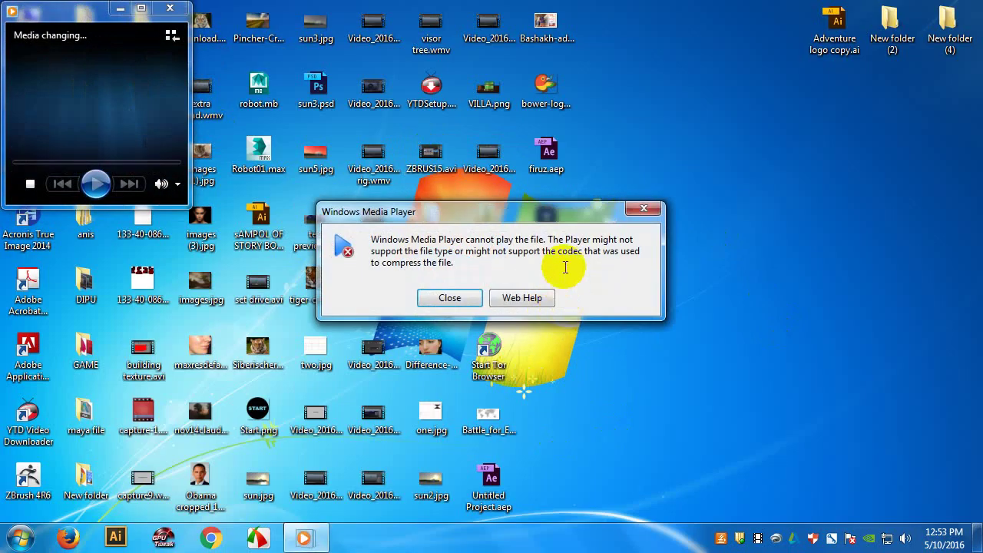
left_click(643, 208)
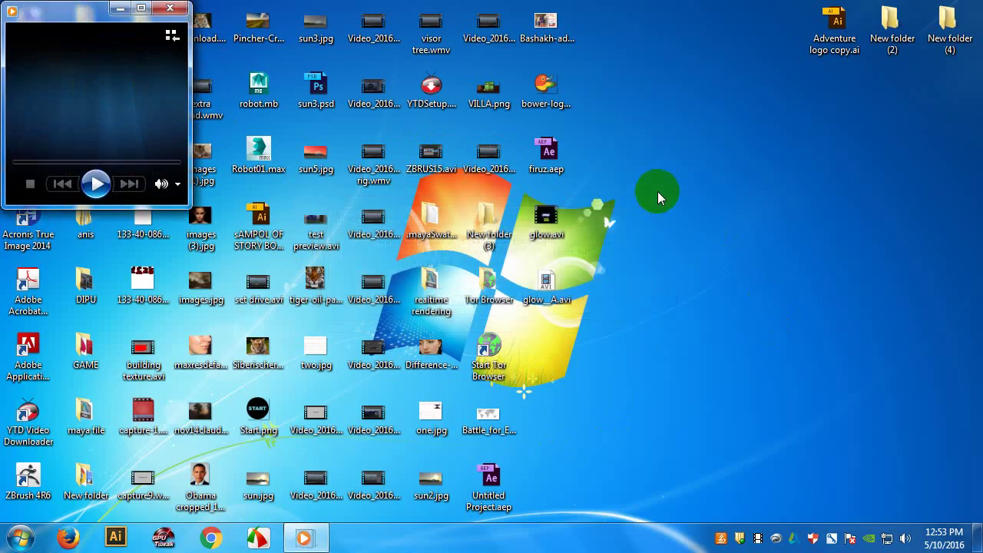
- Play the rendered glow.avi from the desktop and close the player
double_click(550, 234)
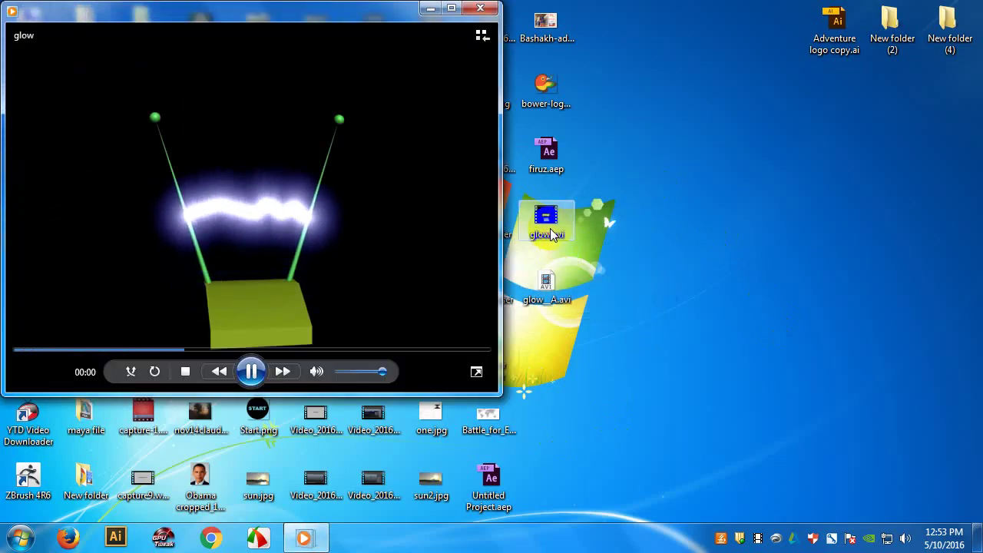
left_click(668, 243)
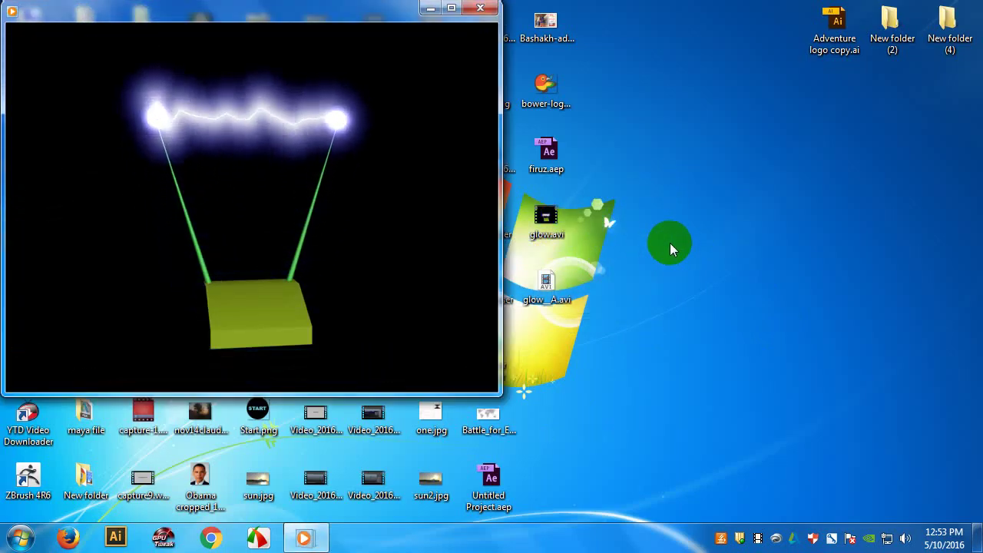
left_click(480, 8)
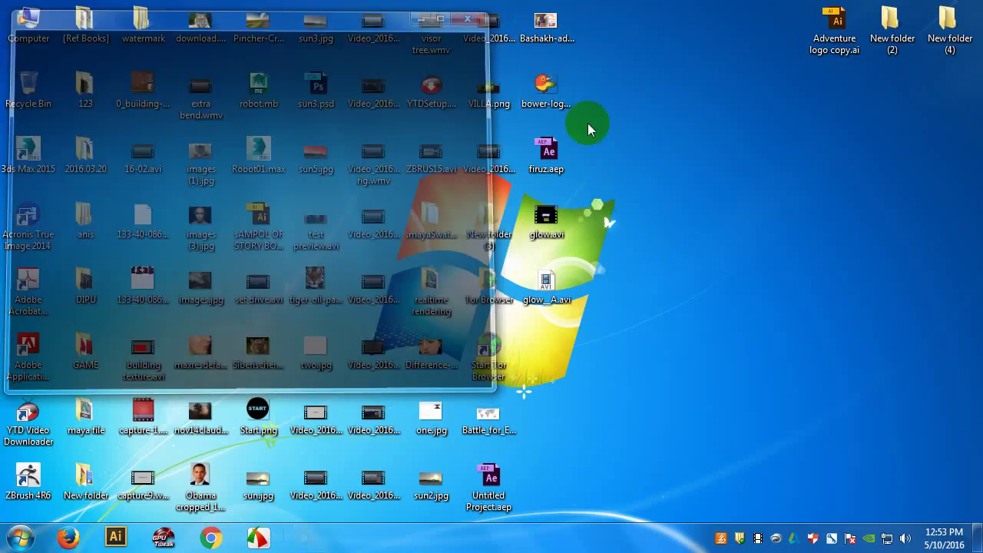
- Play glow.avi on repeat in a maximized player window to review the arc animation, and close the player
double_click(544, 223)
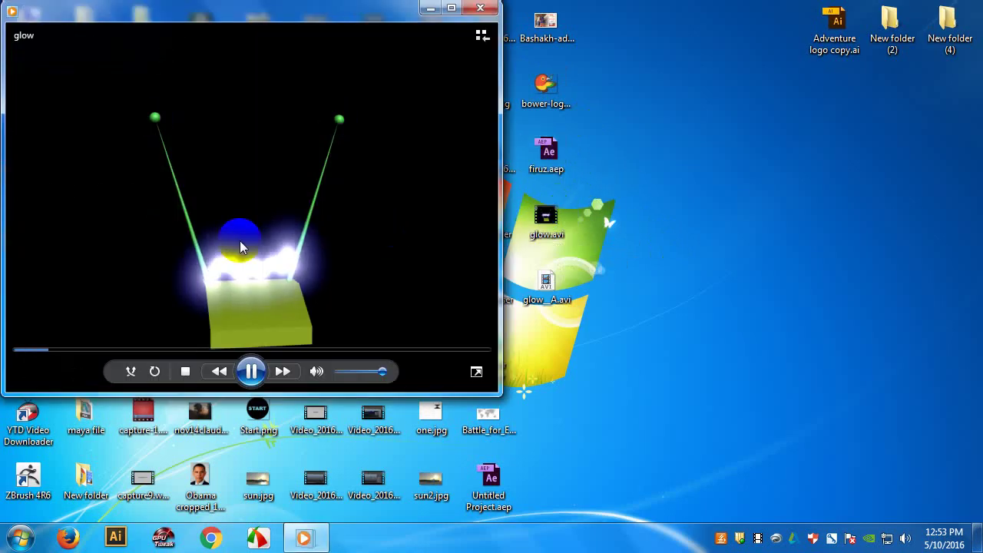
left_click(154, 372)
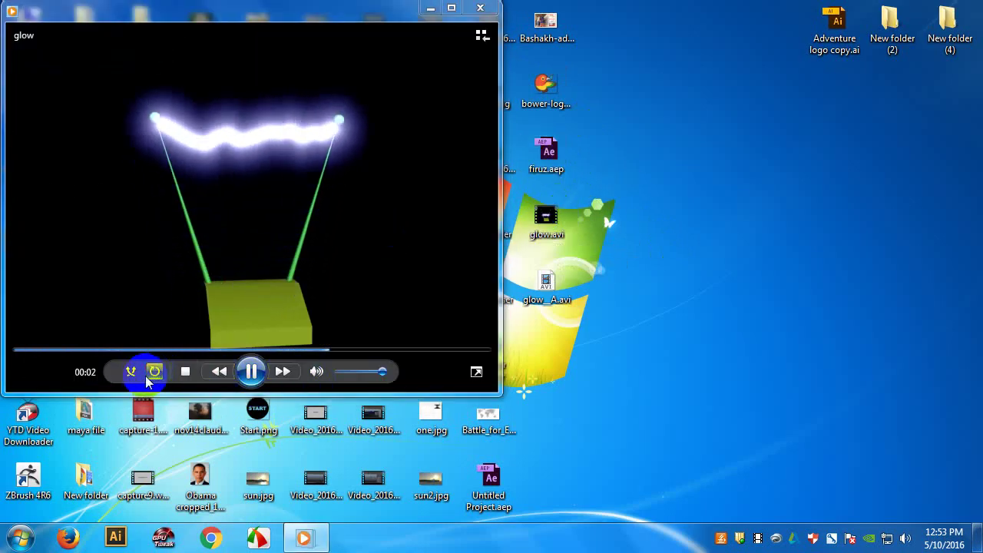
left_click(454, 8)
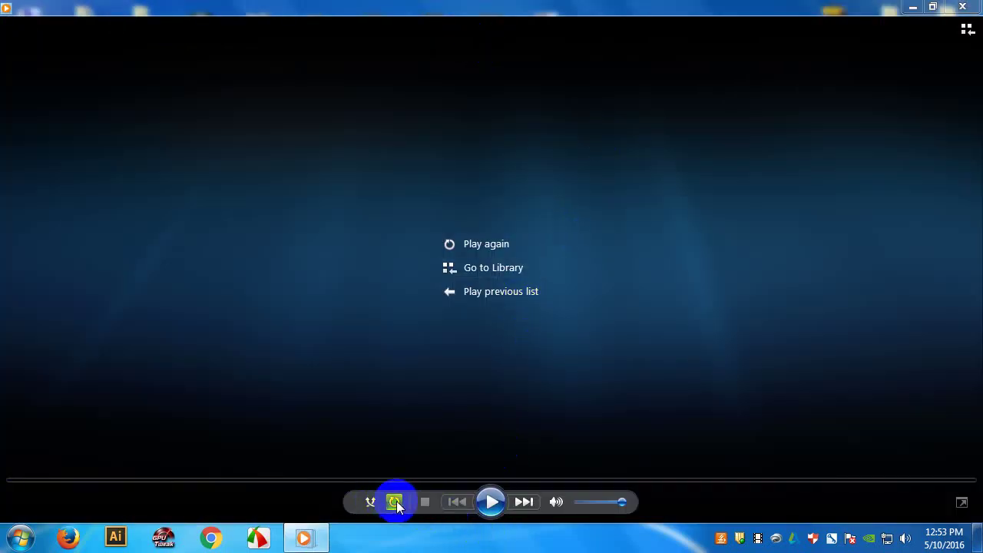
left_click(491, 501)
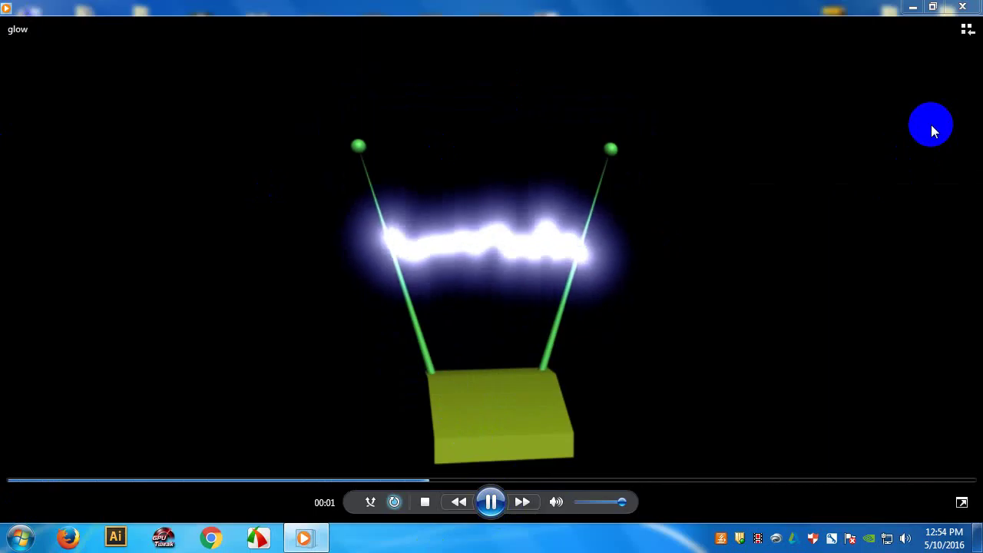
key("alt+F4")
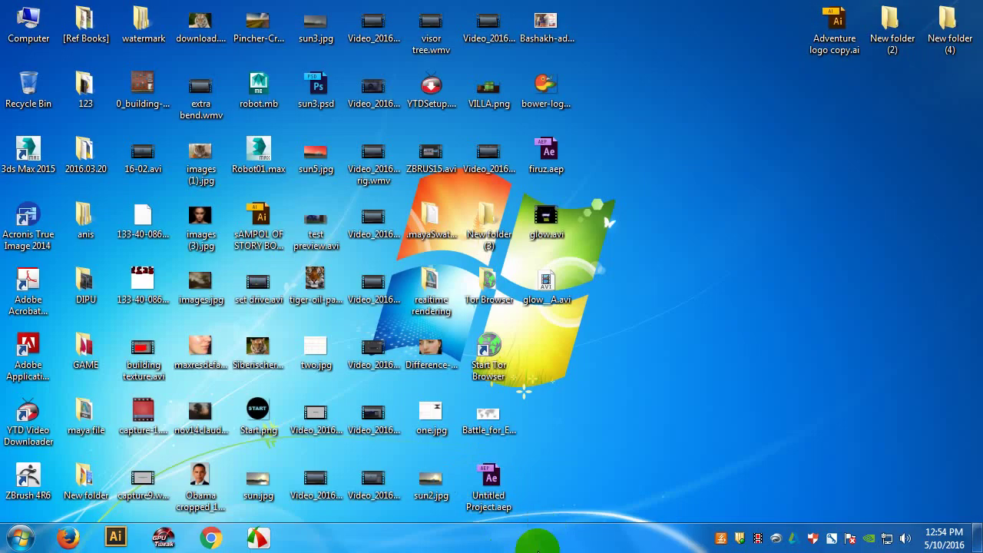